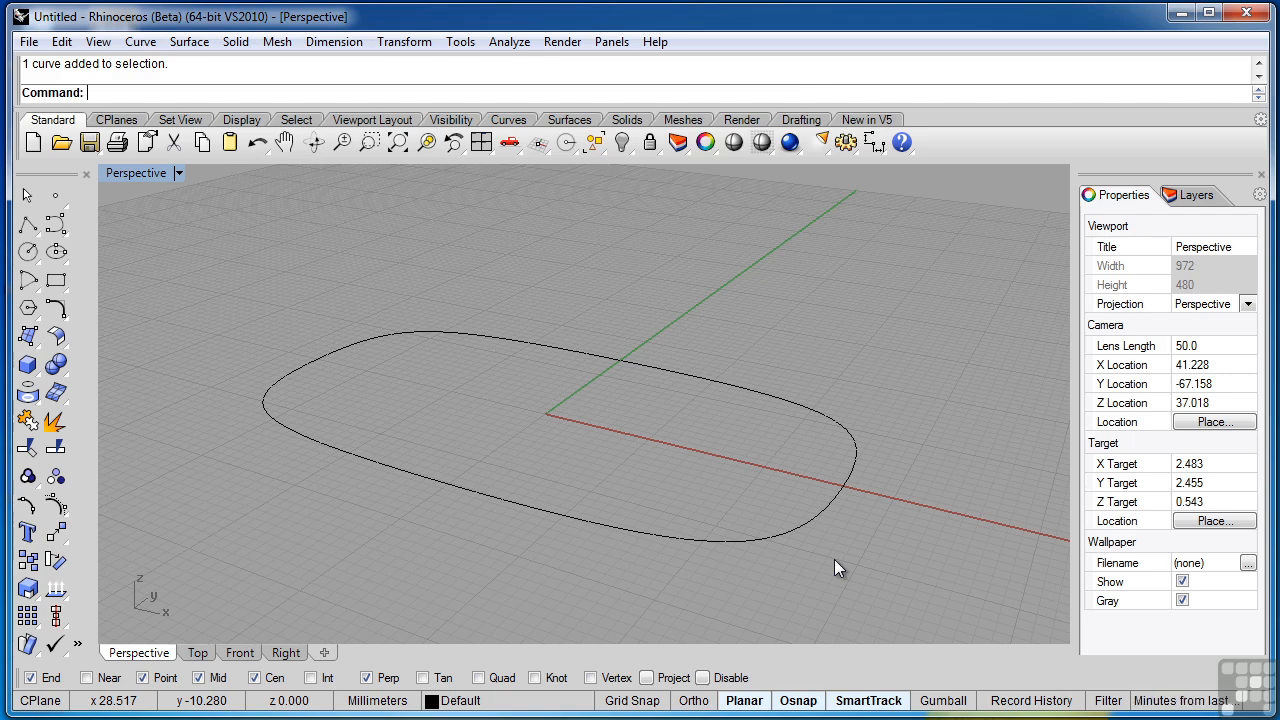
# - Turn on the Gumball and select the closed curve so that its manipulation handles are shown
pyautogui.click(797, 531)
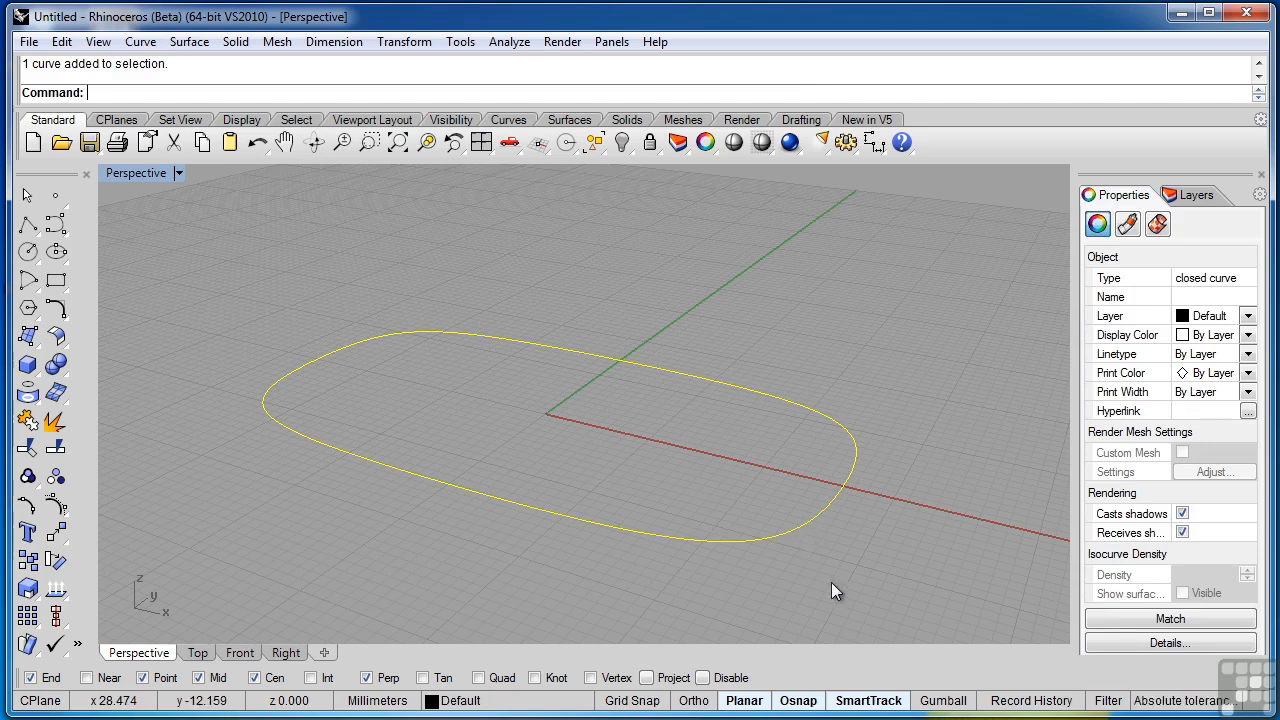
pyautogui.click(942, 700)
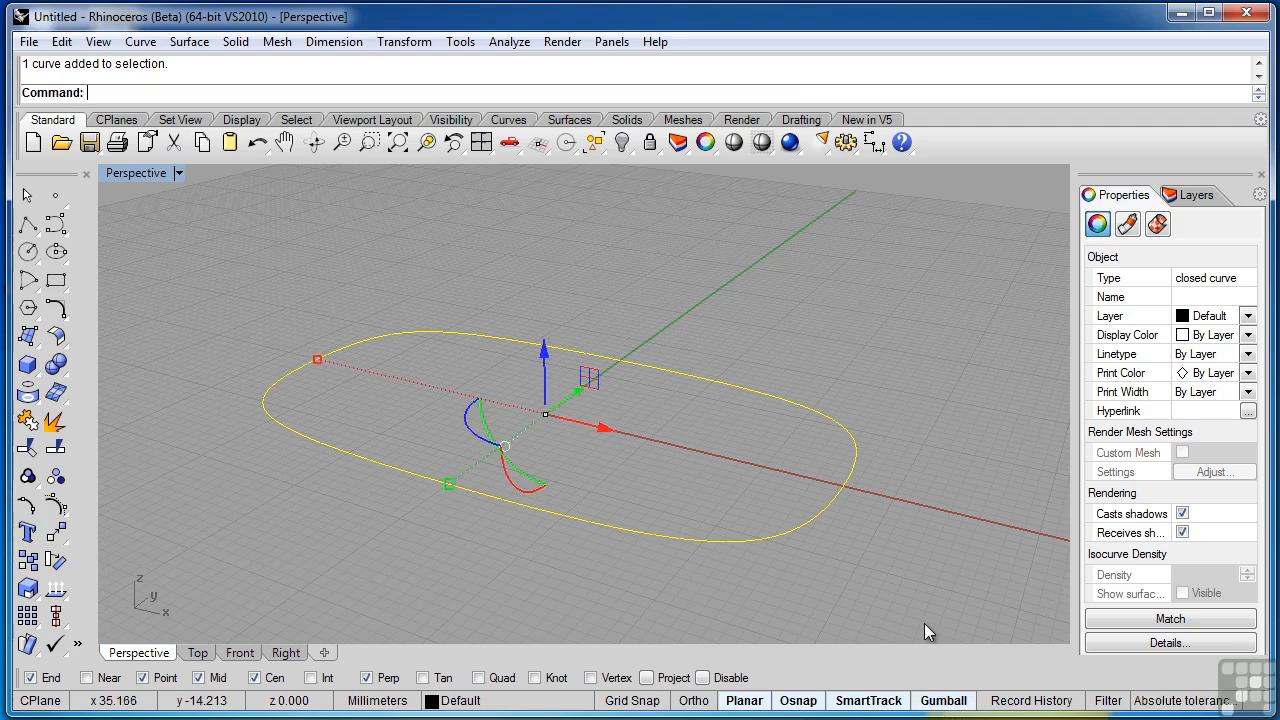
pyautogui.click(928, 541)
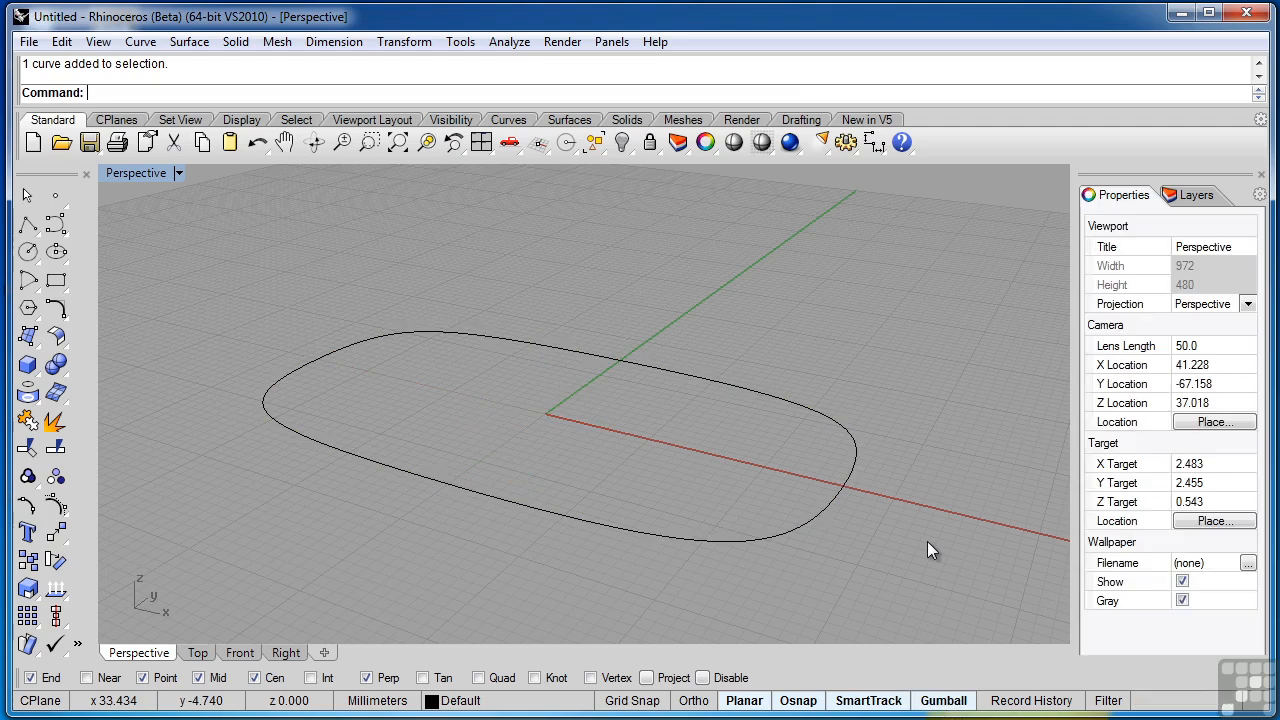
pyautogui.click(816, 520)
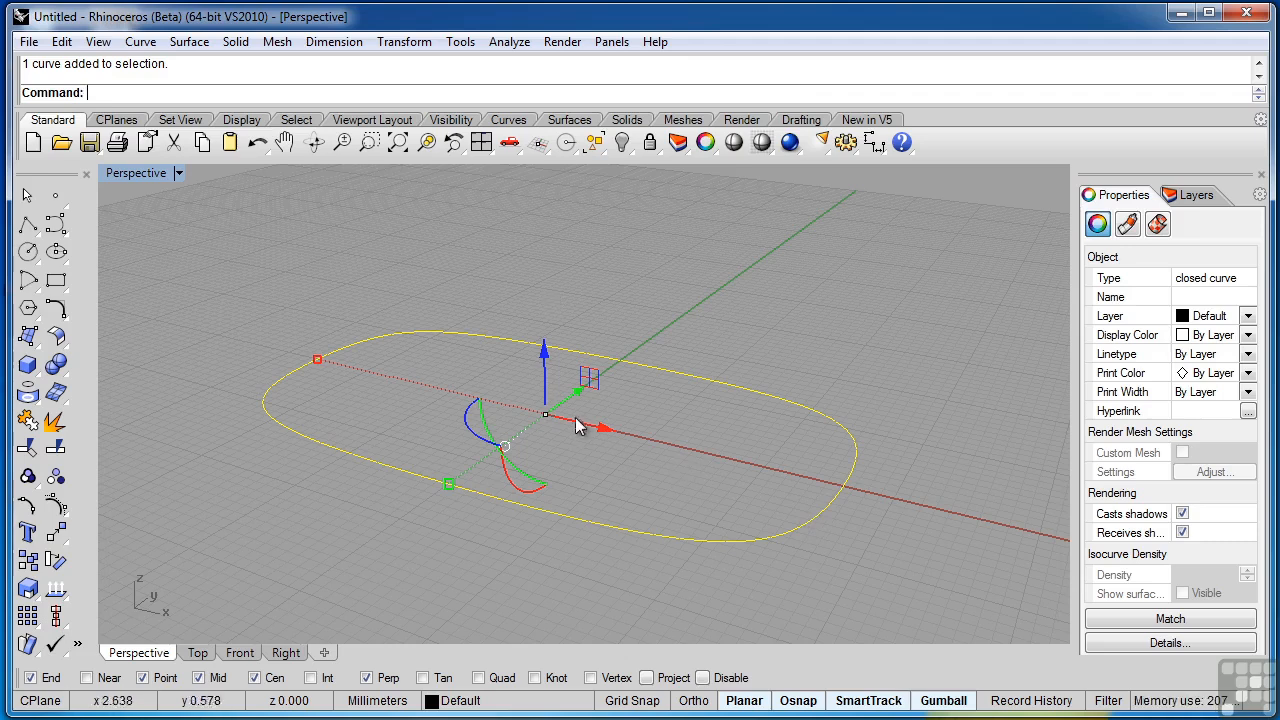
# - Review the Gumball's alignment and dragging options for the selected curve without changing any
pyautogui.moveTo(603, 431); pyautogui.dragTo(673, 465, button='right')
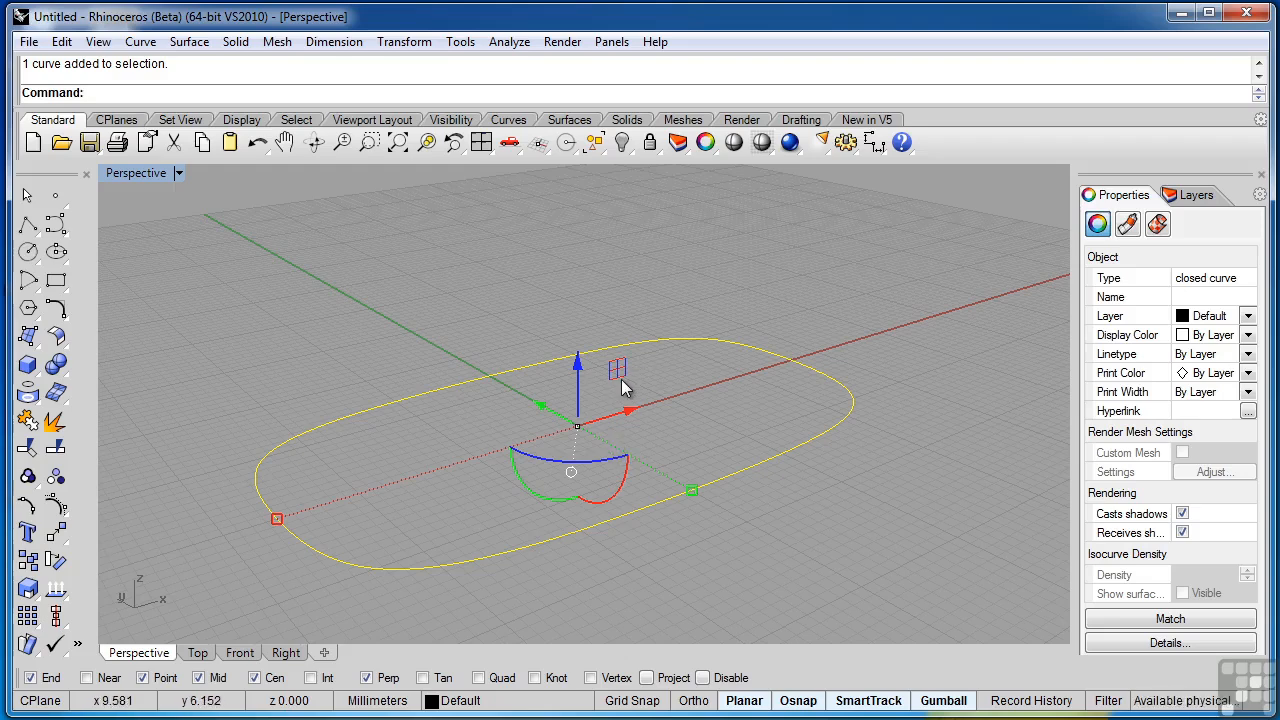
pyautogui.click(571, 474)
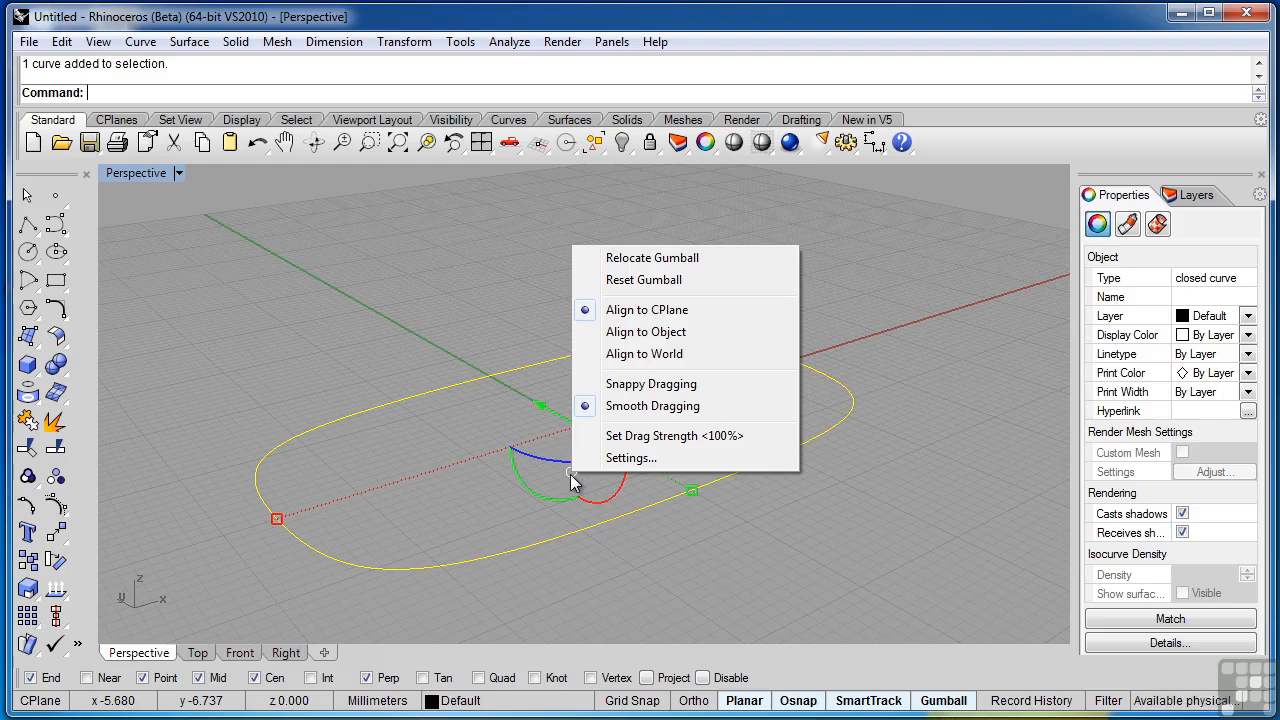
pyautogui.click(671, 582)
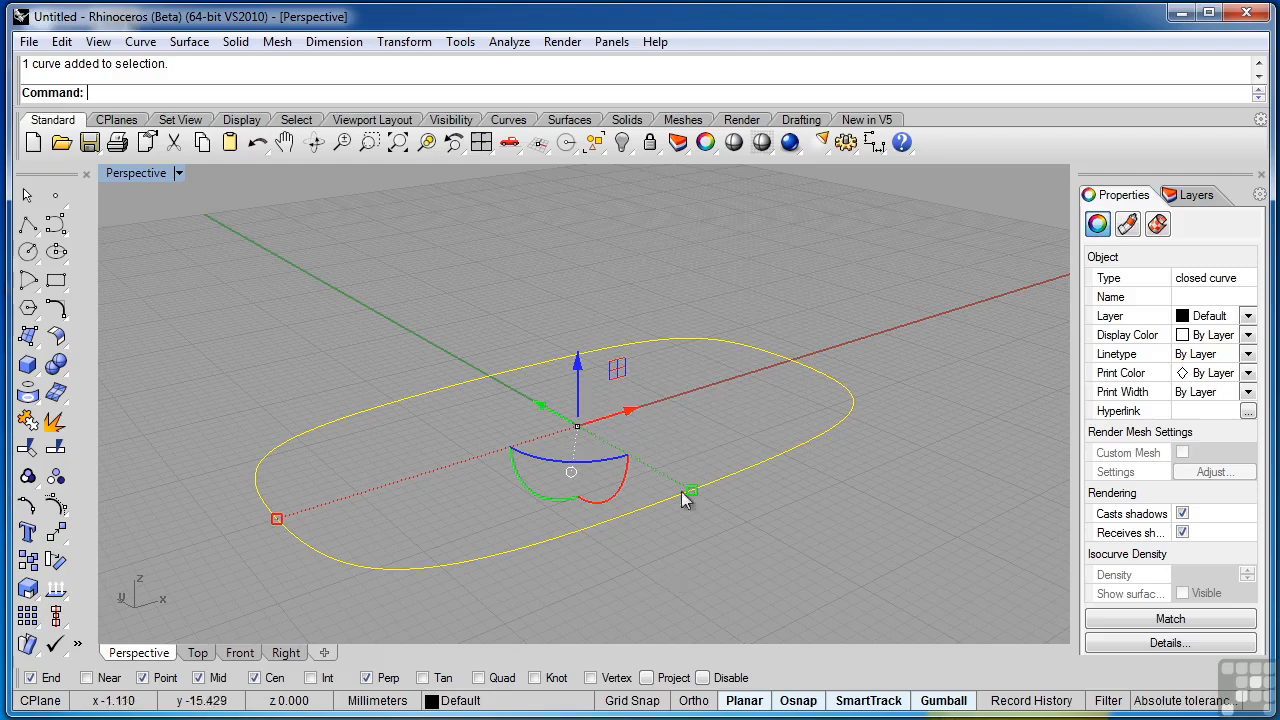
# - Try moving the curve about 10.7 mm up along Z and about 30 mm along X, undoing each move
pyautogui.moveTo(581, 370); pyautogui.dragTo(581, 243)
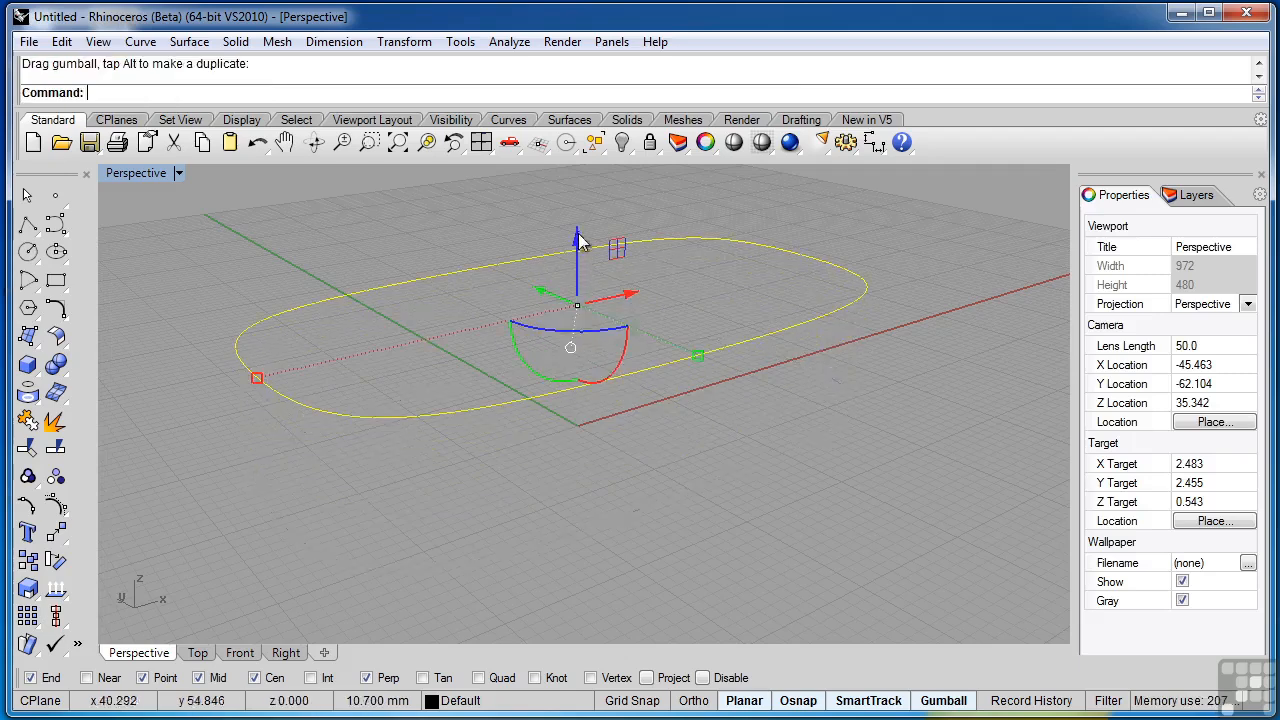
pyautogui.moveTo(584, 244); pyautogui.dragTo(614, 533, button='right')
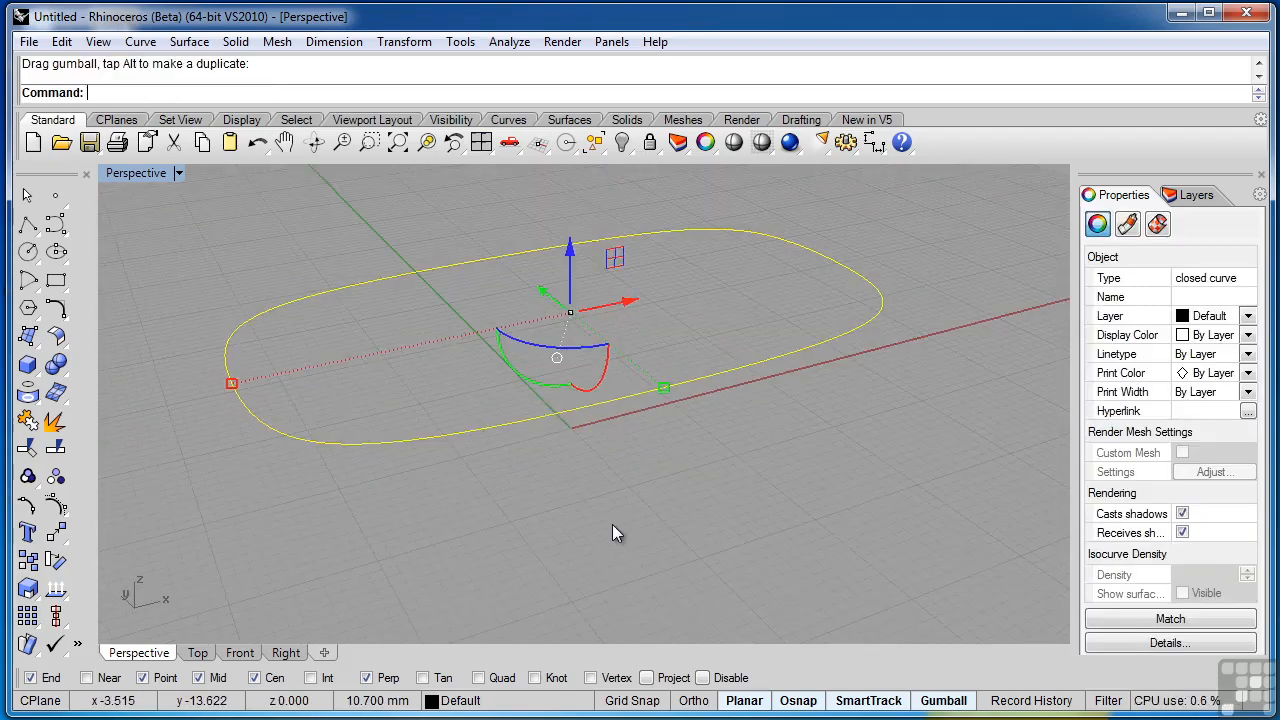
pyautogui.hotkey('ctrl', 'z')
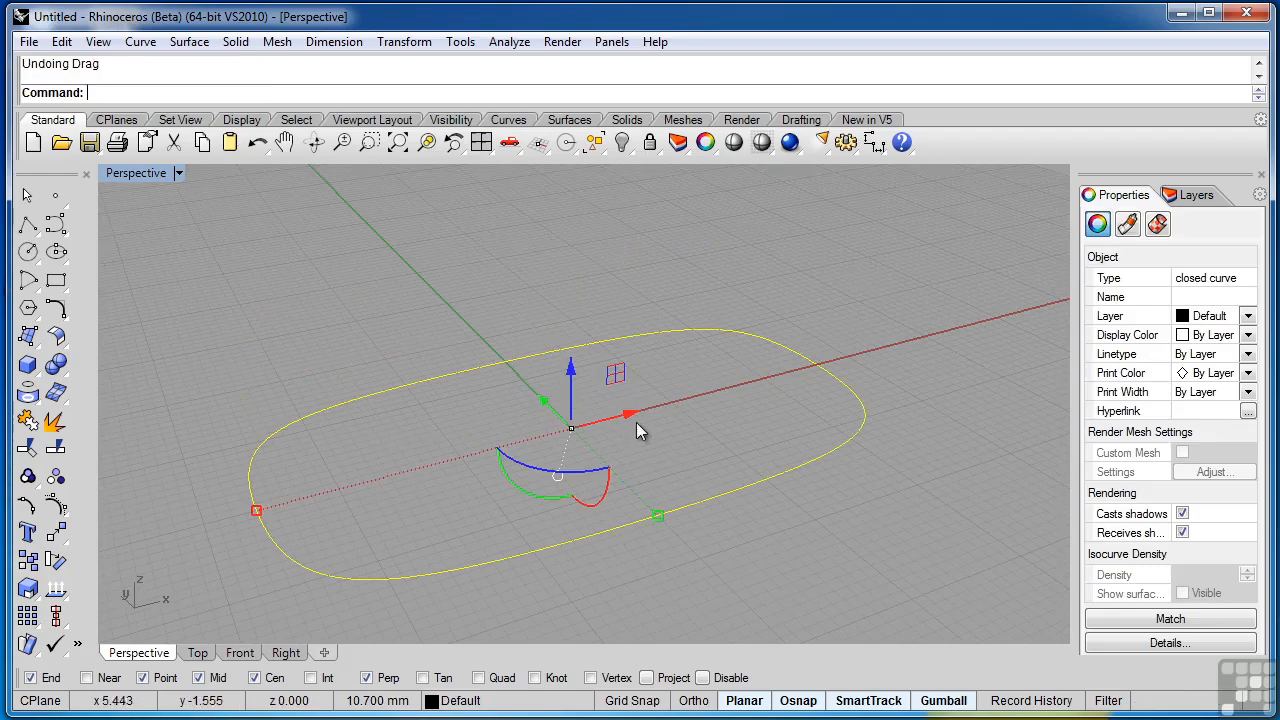
pyautogui.moveTo(631, 416); pyautogui.dragTo(898, 344)
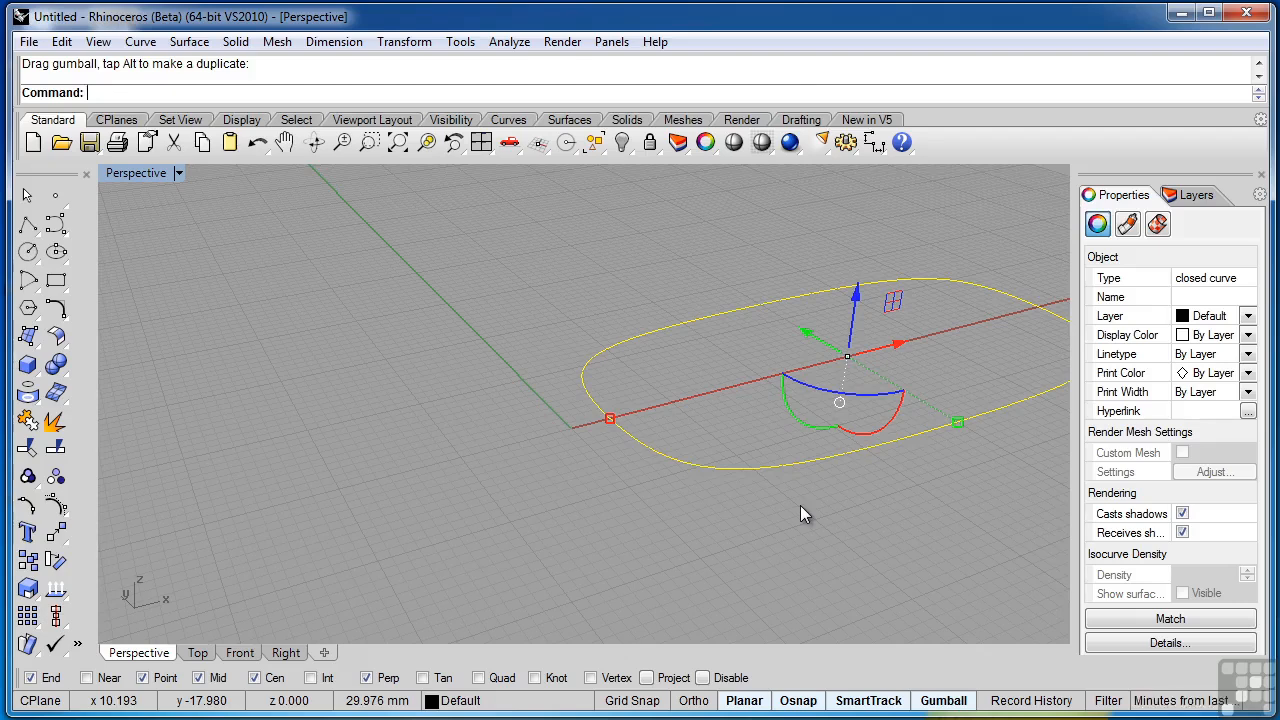
pyautogui.hotkey('ctrl', 'z')
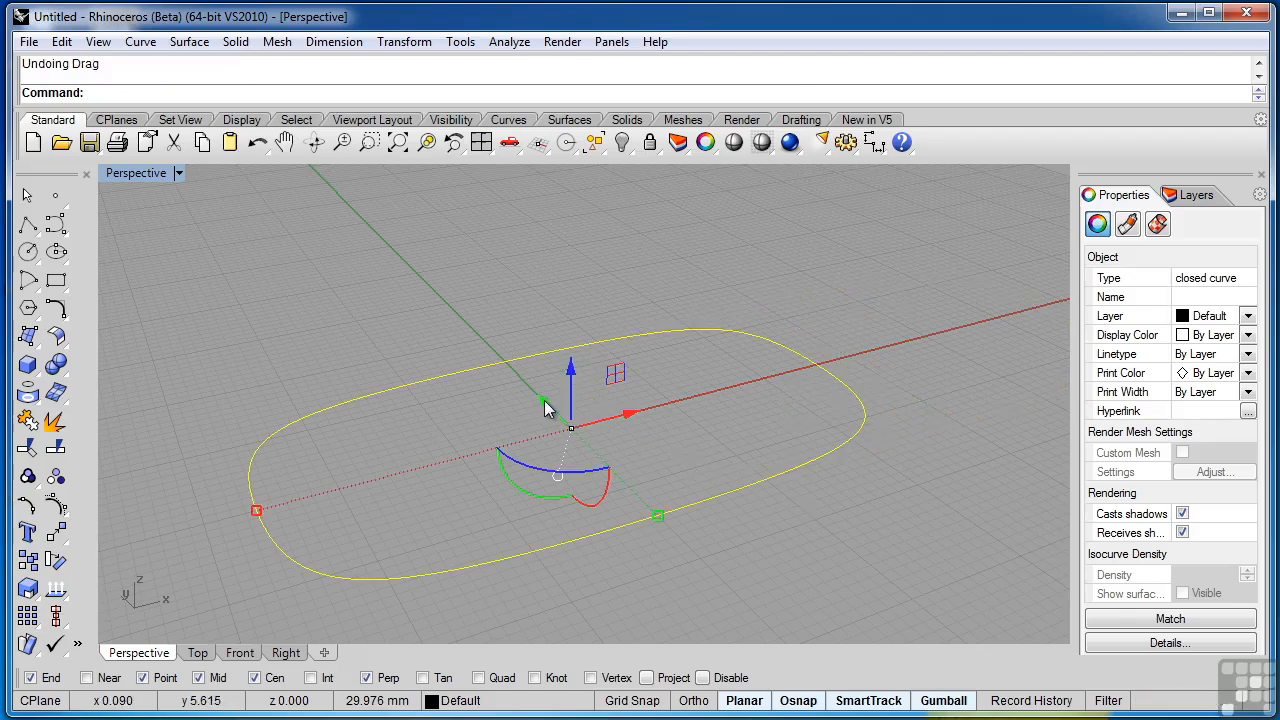
# - Try moving the curve about 55 mm along Y and about 51 mm freely from the Gumball's origin, undoing each move
pyautogui.moveTo(545, 408); pyautogui.dragTo(414, 272)
pyautogui.hotkey('ctrl', 'z')
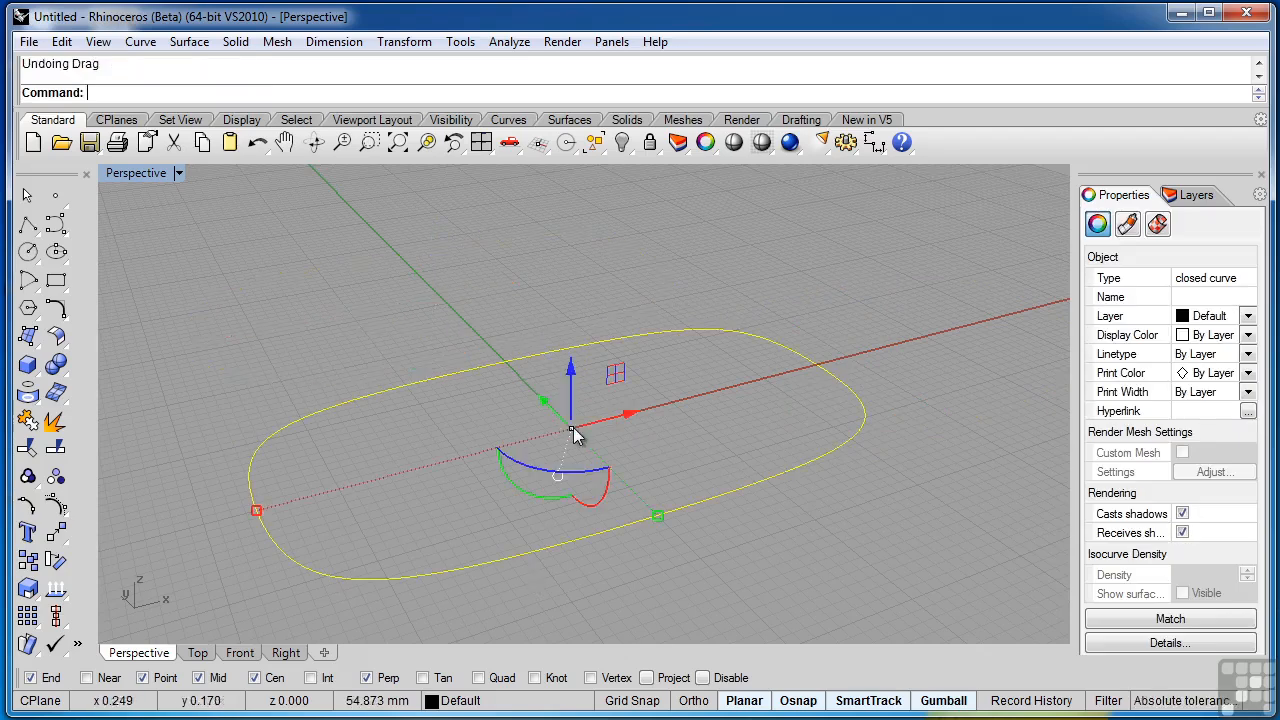
pyautogui.moveTo(571, 432); pyautogui.dragTo(808, 249)
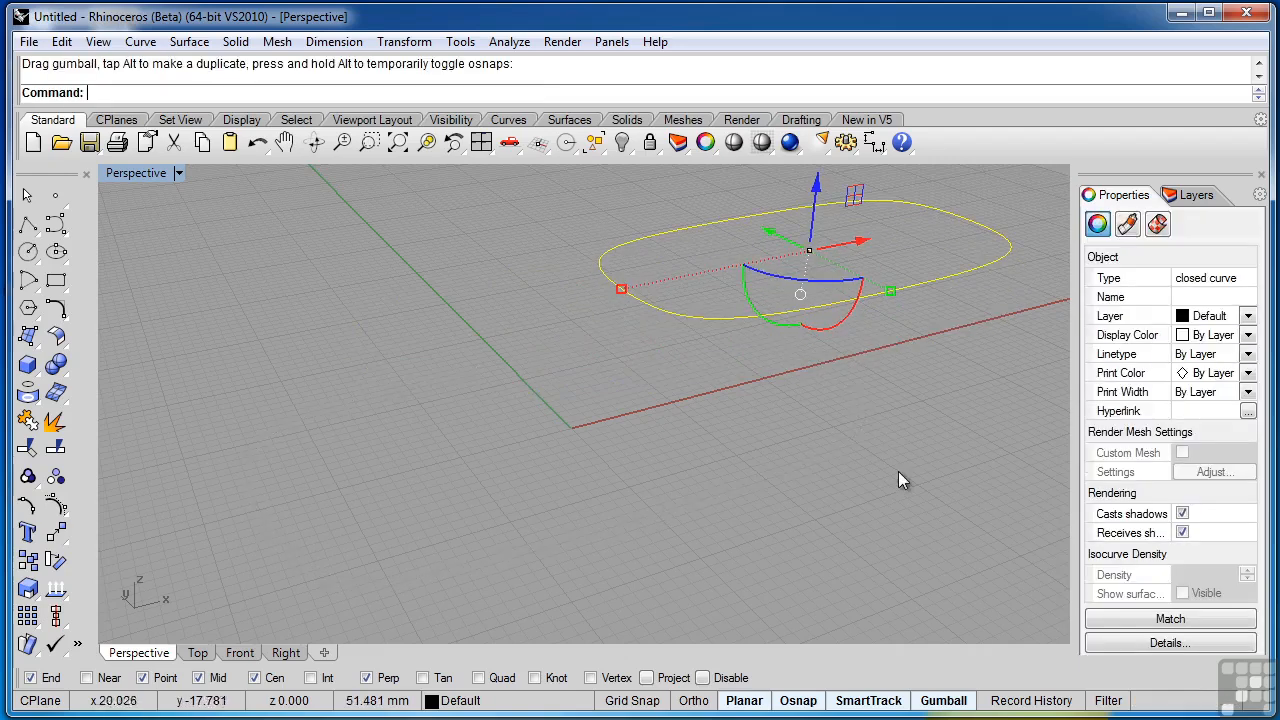
pyautogui.hotkey('ctrl', 'z')
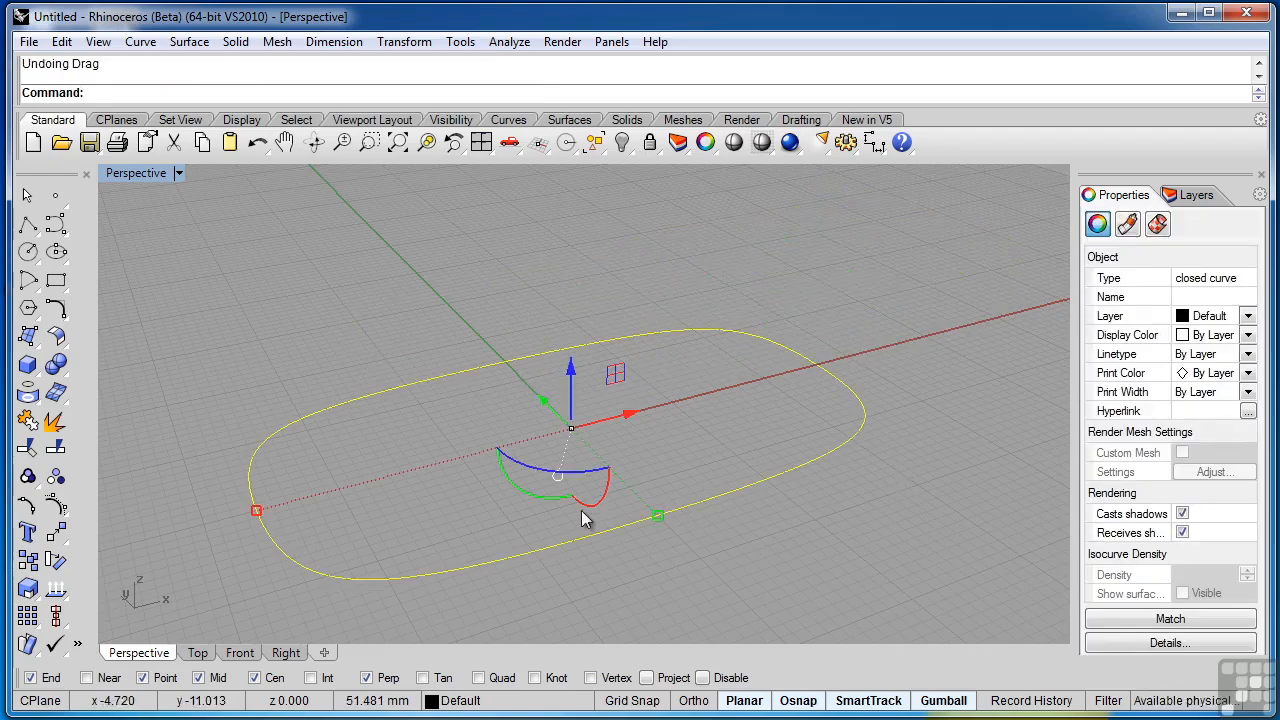
# - Try rotating the curve about 36° around X and further around other axes using the Gumball's rotation arcs
pyautogui.moveTo(605, 497); pyautogui.dragTo(590, 524)
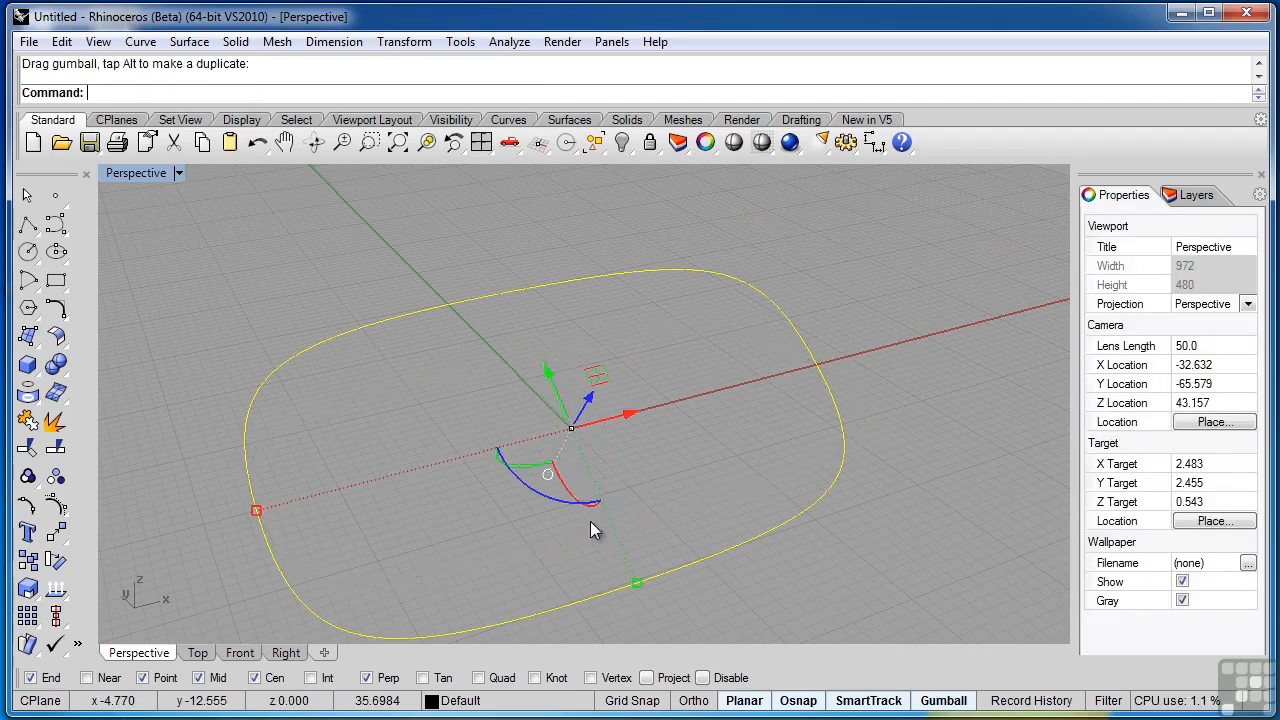
pyautogui.moveTo(589, 524); pyautogui.dragTo(586, 494, button='right')
pyautogui.moveTo(523, 477); pyautogui.dragTo(603, 501)
pyautogui.moveTo(550, 500); pyautogui.dragTo(668, 508, button='right')
pyautogui.moveTo(591, 503); pyautogui.dragTo(654, 391)
pyautogui.moveTo(883, 406); pyautogui.dragTo(614, 429, button='right')
pyautogui.moveTo(612, 421); pyautogui.dragTo(610, 479)
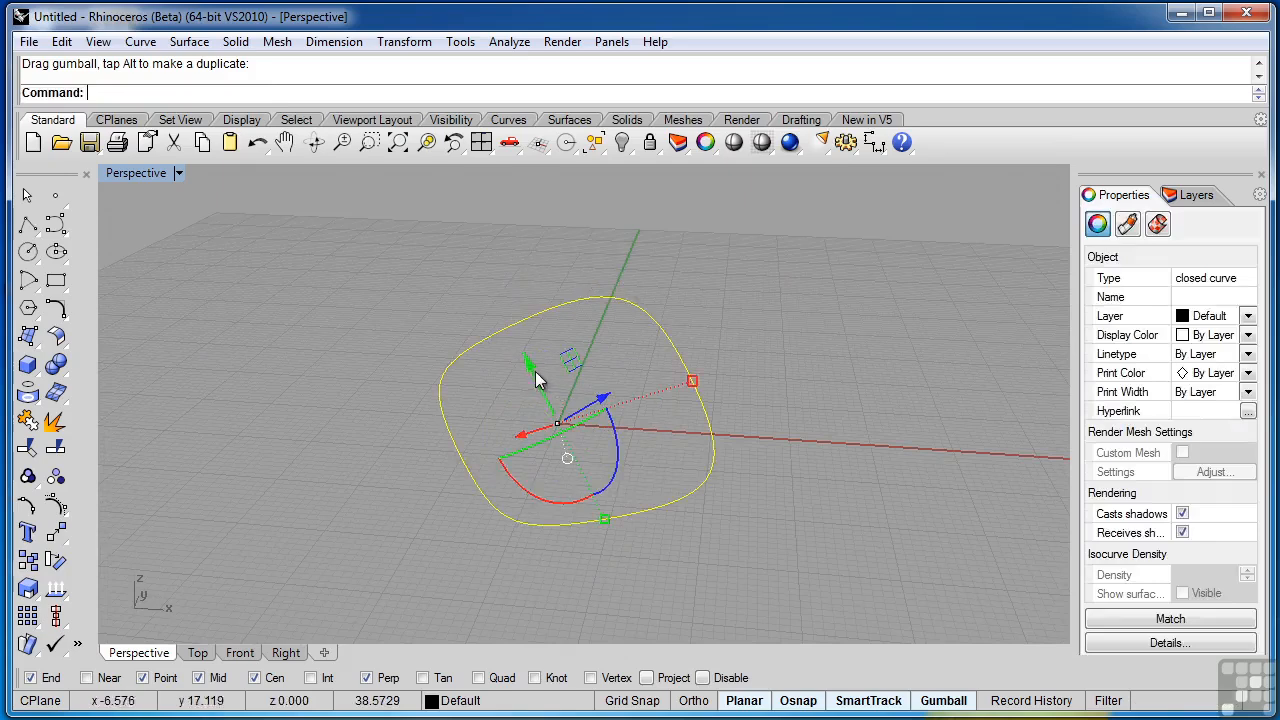
# - Try moving the rotated curve along its tilted Gumball axes, and undo the moves and rotations to restore the flat curve
pyautogui.moveTo(530, 367); pyautogui.dragTo(485, 264)
pyautogui.moveTo(558, 307); pyautogui.dragTo(668, 253)
pyautogui.moveTo(577, 303); pyautogui.dragTo(496, 336)
pyautogui.hotkey('ctrl', 'z')
pyautogui.hotkey('ctrl', 'z')
pyautogui.hotkey('ctrl', 'z')
pyautogui.hotkey('ctrl', 'z')
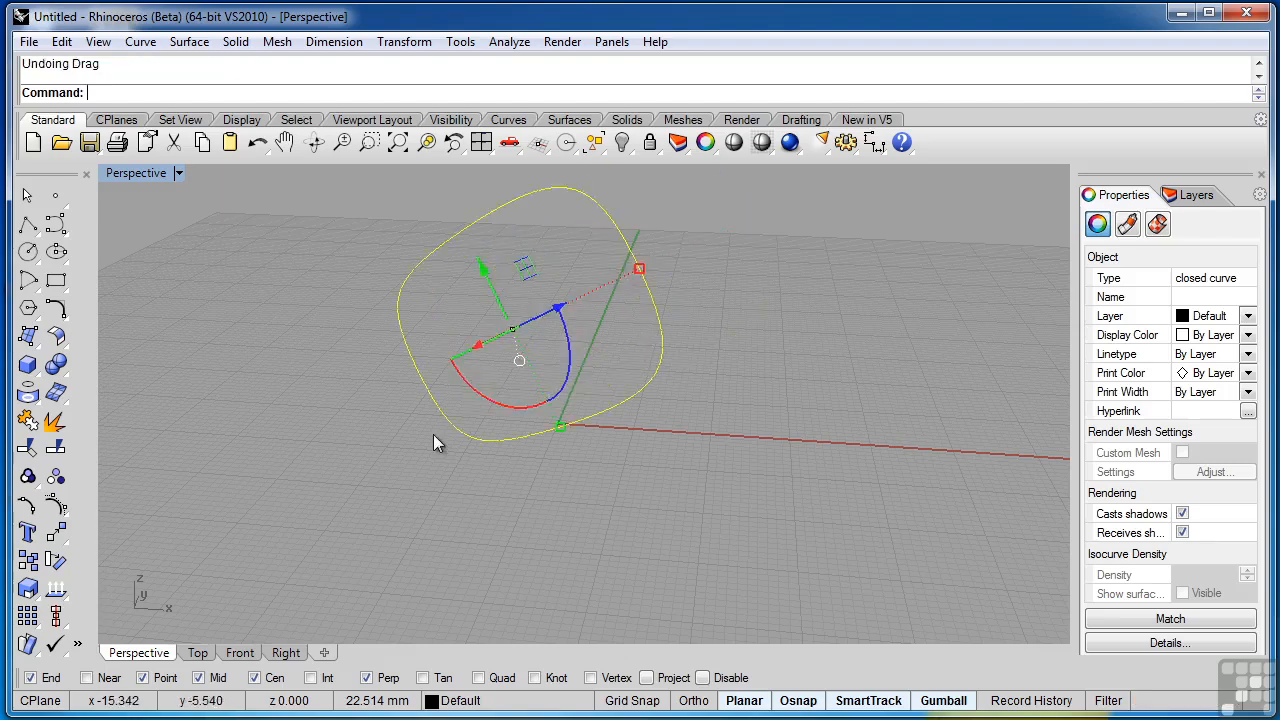
pyautogui.hotkey('ctrl', 'z')
pyautogui.hotkey('ctrl', 'z')
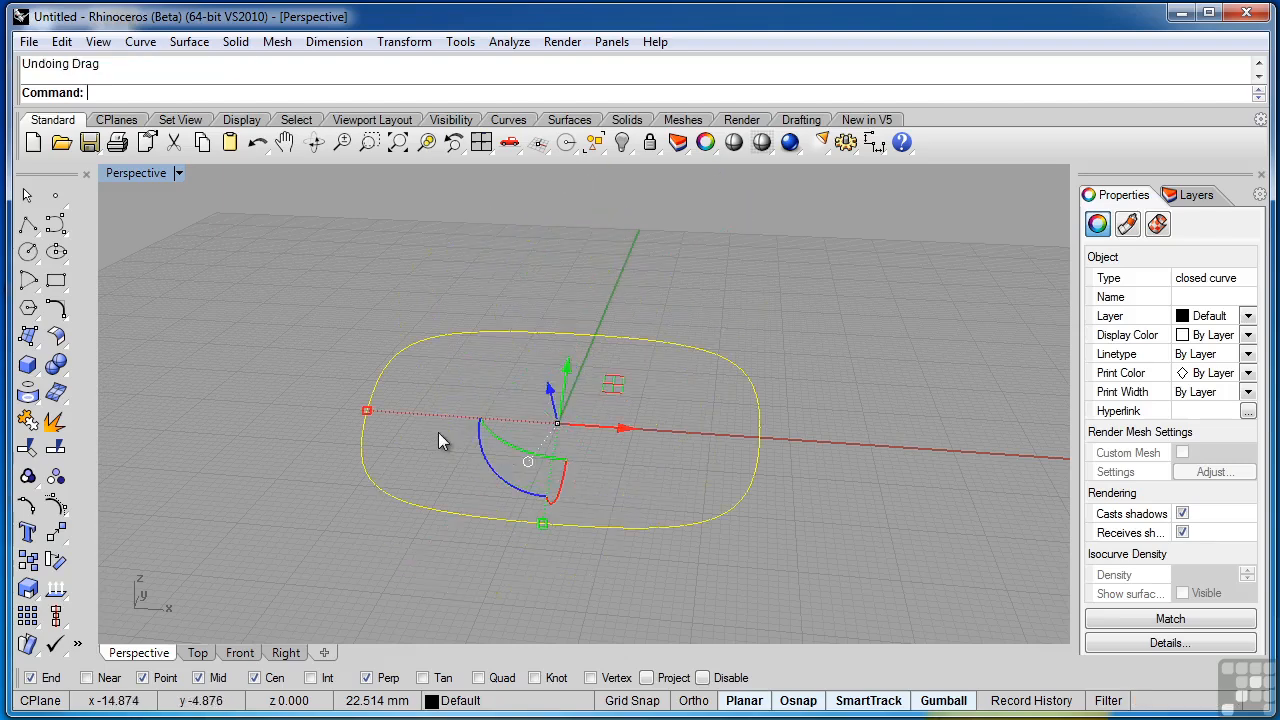
# - Try shrinking the curve along X and along Y with the Gumball's scale handles, undoing each scaling
pyautogui.moveTo(853, 477); pyautogui.dragTo(893, 517, button='right')
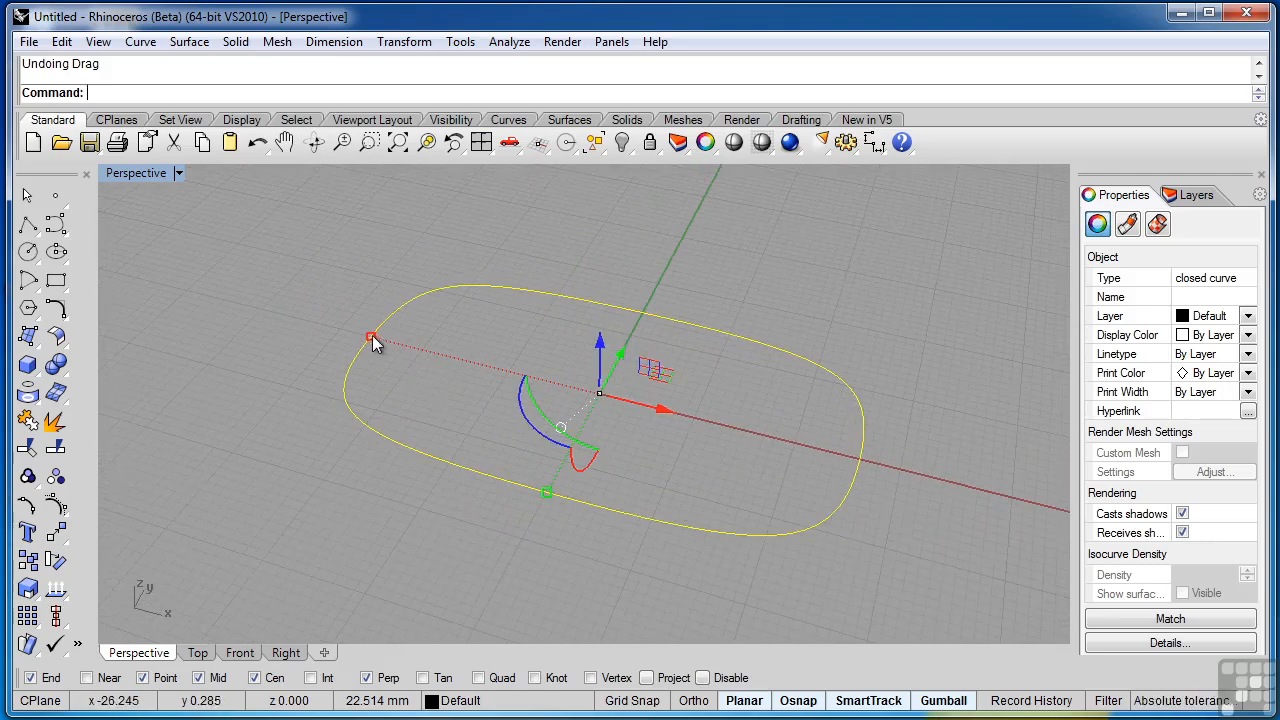
pyautogui.moveTo(371, 336); pyautogui.dragTo(530, 384)
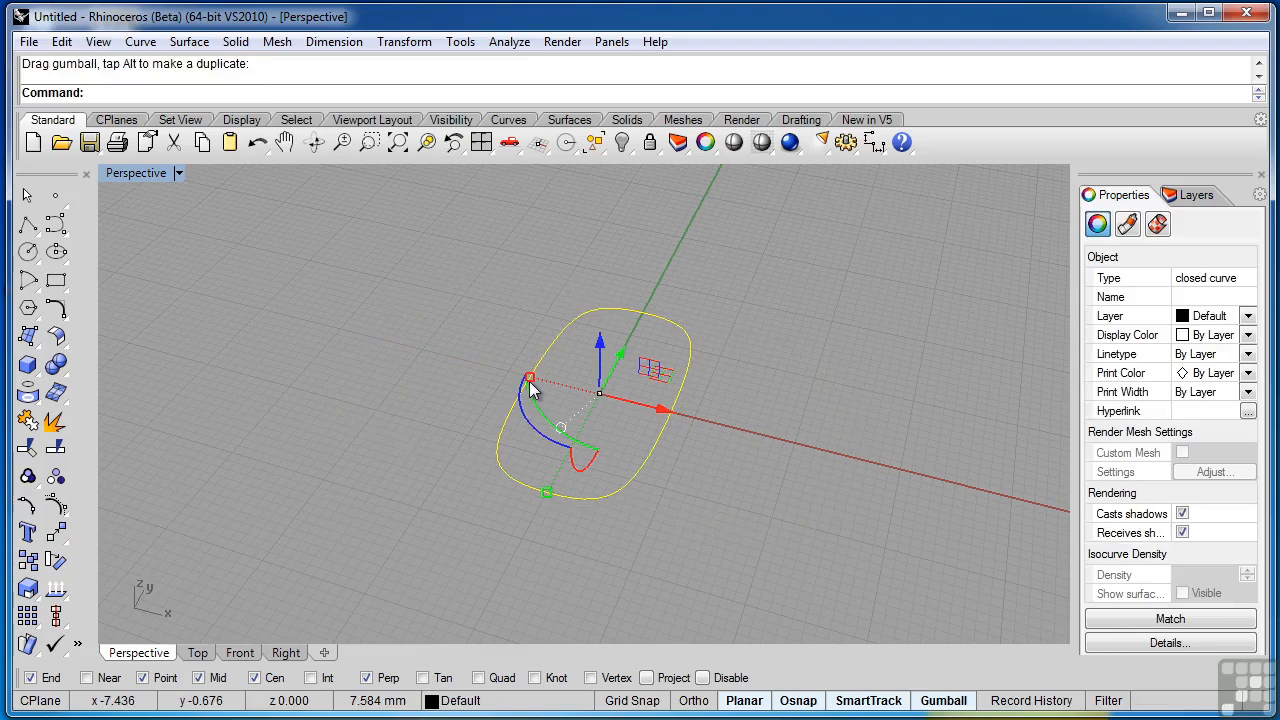
pyautogui.hotkey('ctrl', 'z')
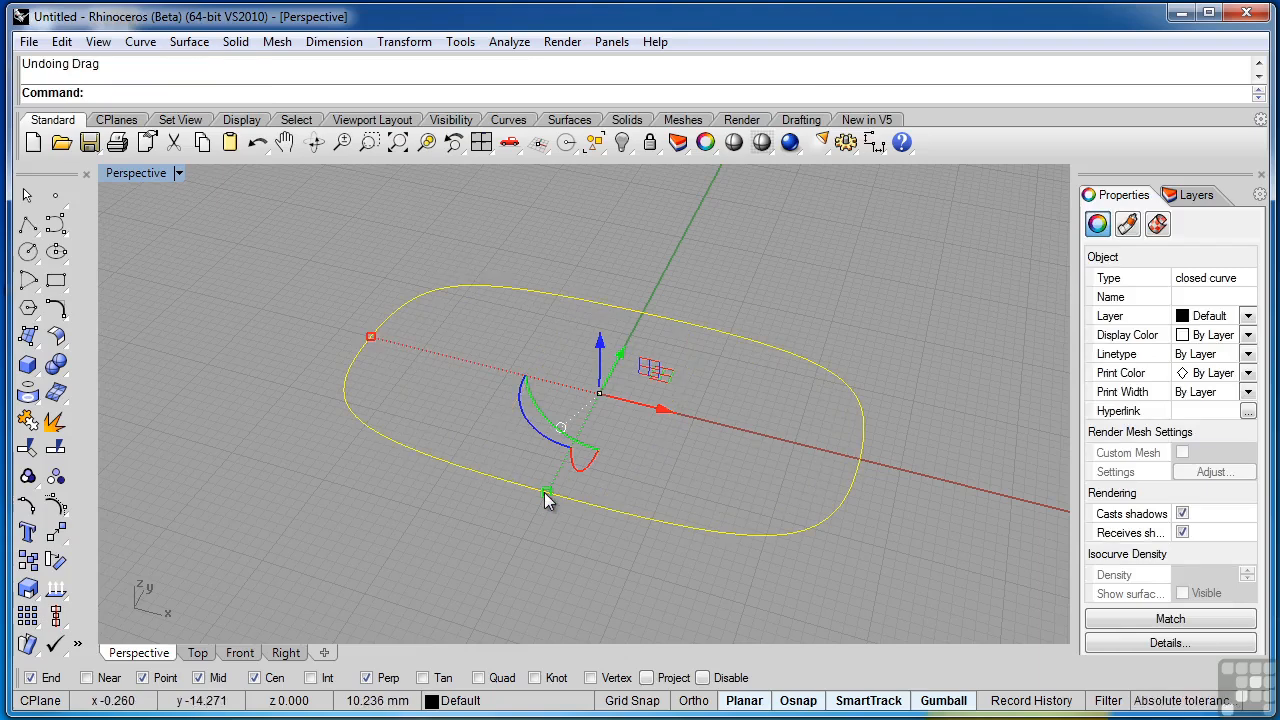
pyautogui.moveTo(546, 500); pyautogui.dragTo(577, 452)
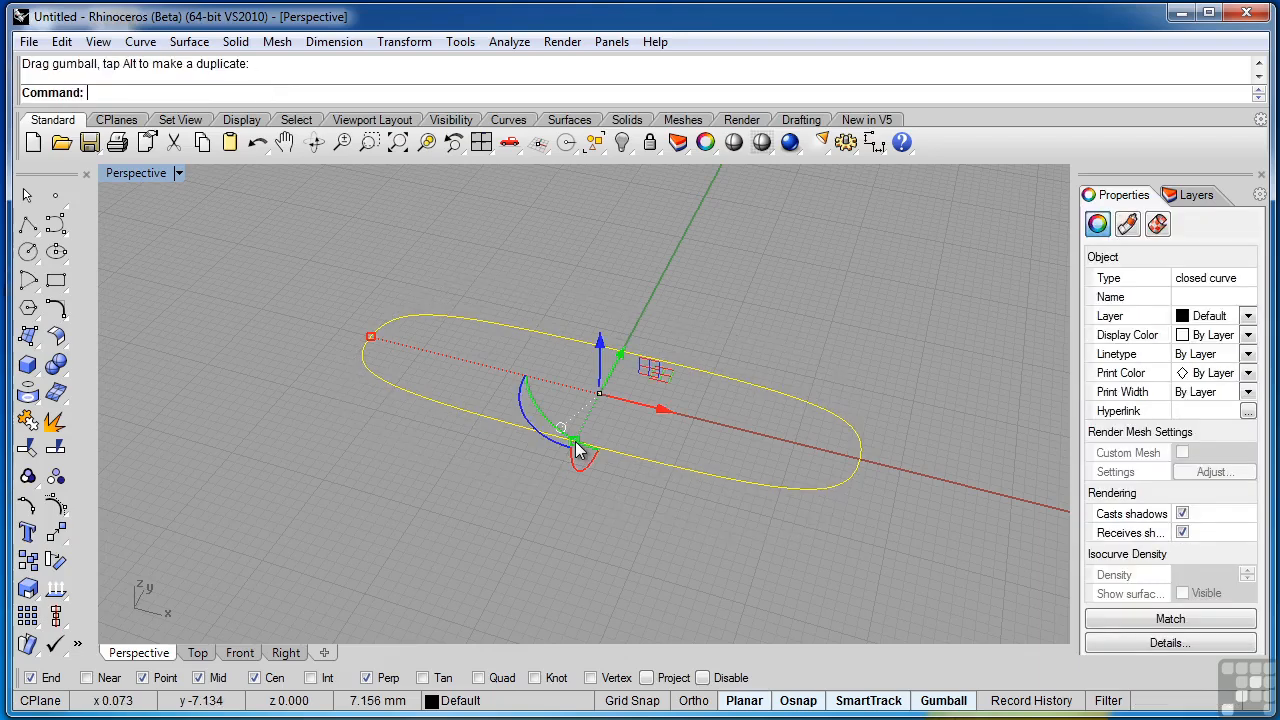
pyautogui.hotkey('ctrl', 'z')
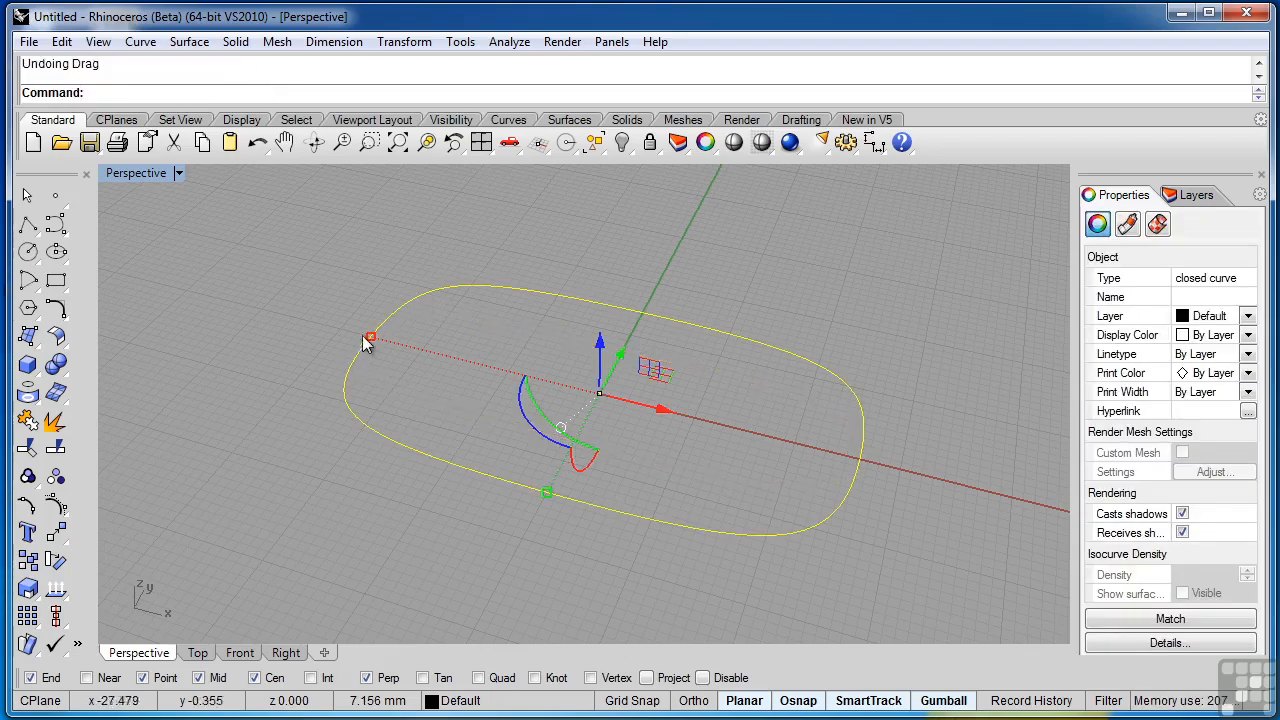
# - Enlarge the curve proportionally in X and Y to about 1.25 times its size with a Gumball scale handle
pyautogui.moveTo(550, 493); pyautogui.dragTo(516, 529)
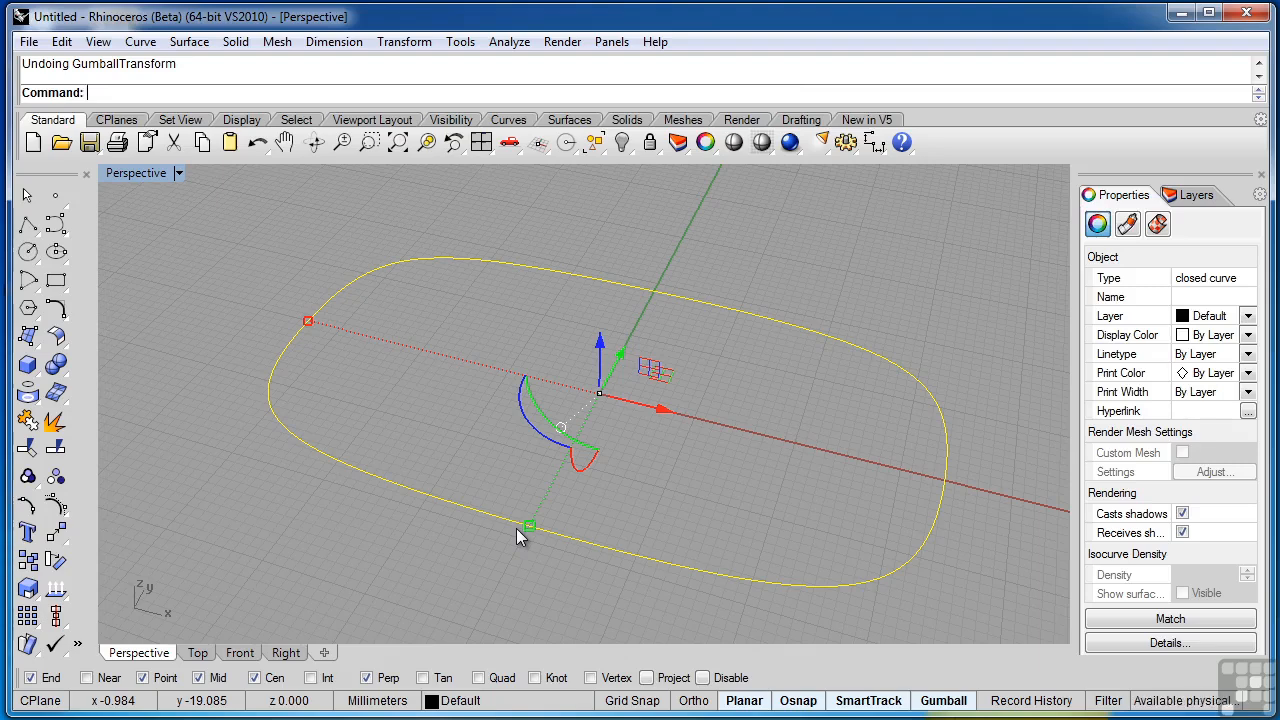
# - Try moving the curve upward along Z by an exact numeric distance with the Gumball, and undo the move
pyautogui.click(600, 345)
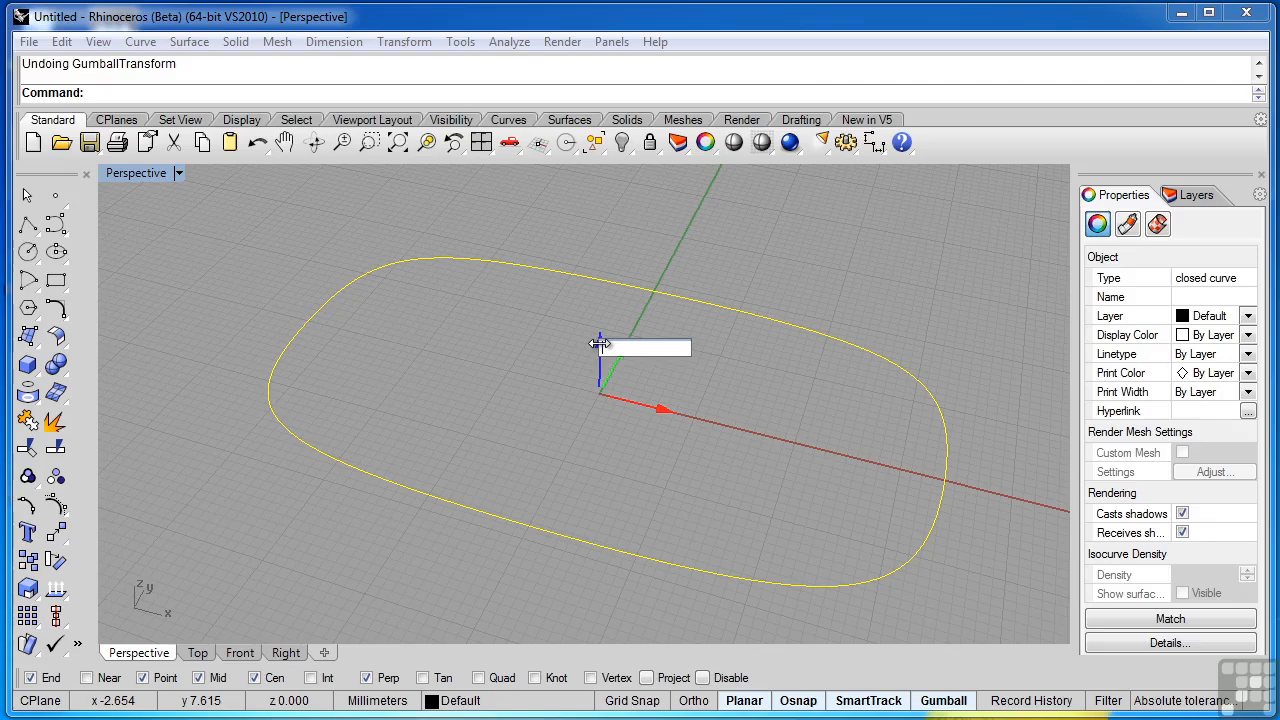
pyautogui.press('Return')
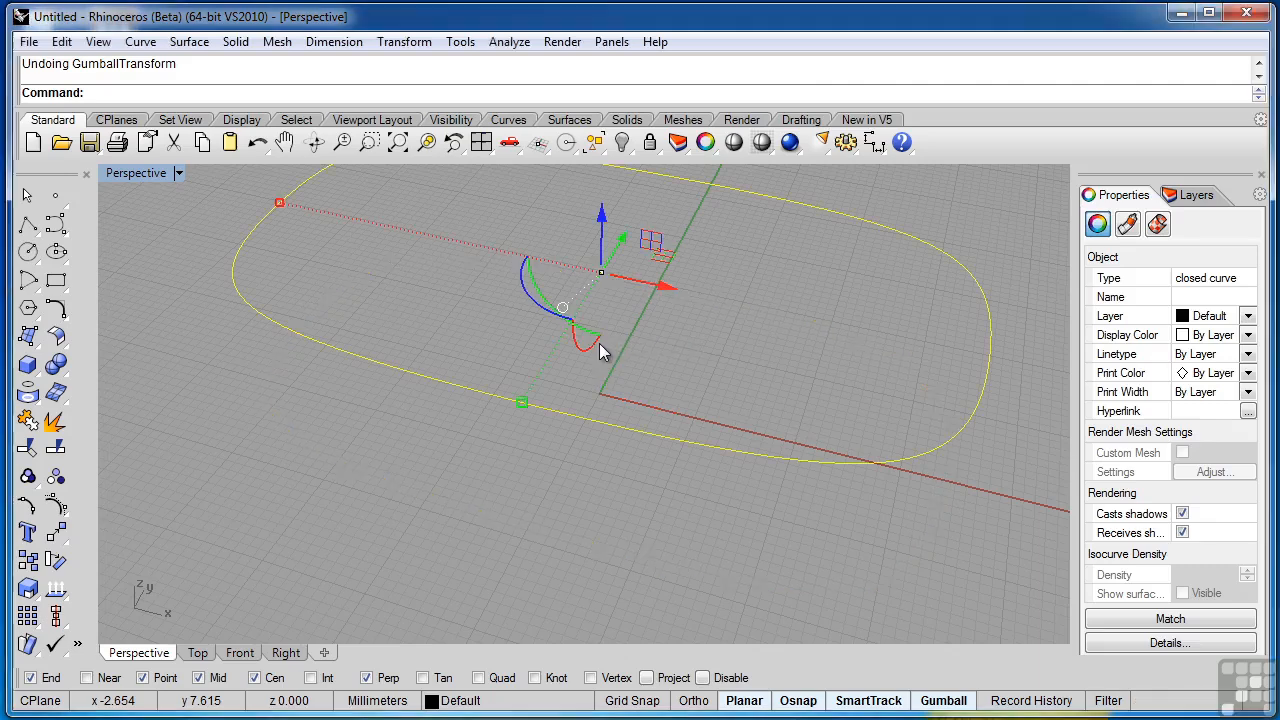
pyautogui.moveTo(723, 534); pyautogui.dragTo(688, 407, button='right')
pyautogui.hotkey('ctrl', 'z')
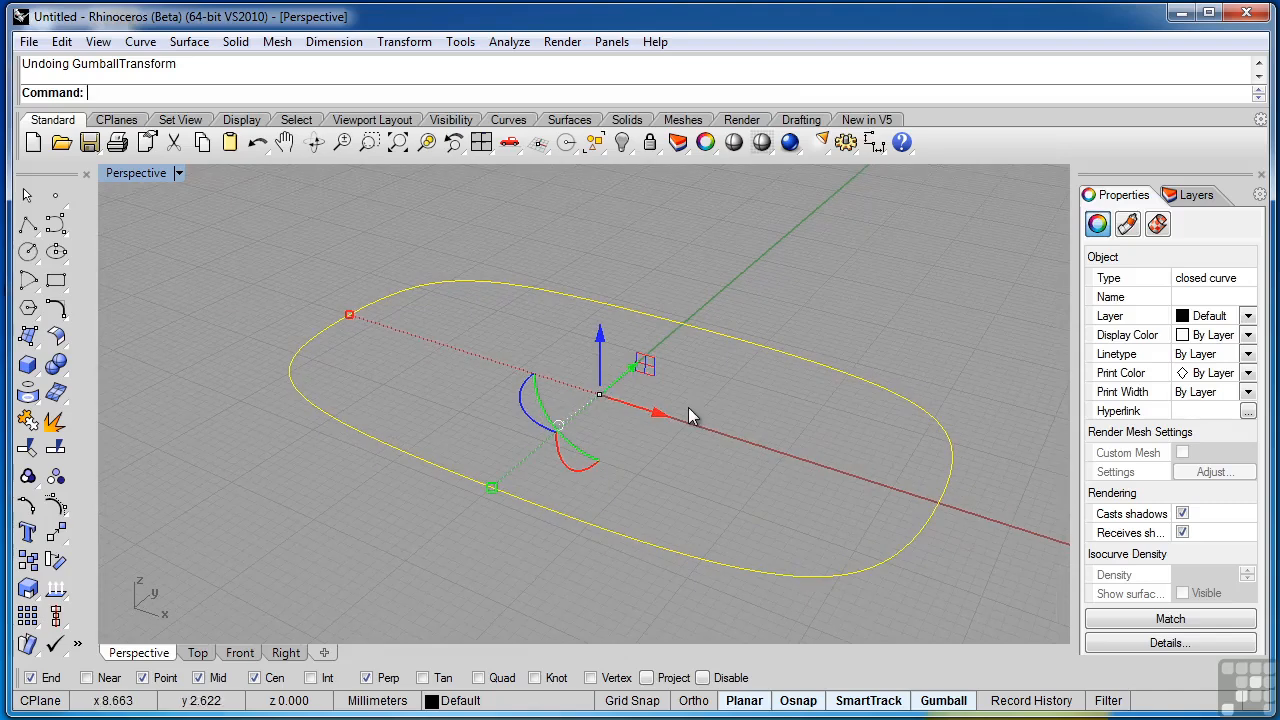
# - Try moving the curve by -5 mm along the Gumball's Z axis with a numeric entry, and undo it
pyautogui.click(600, 337)
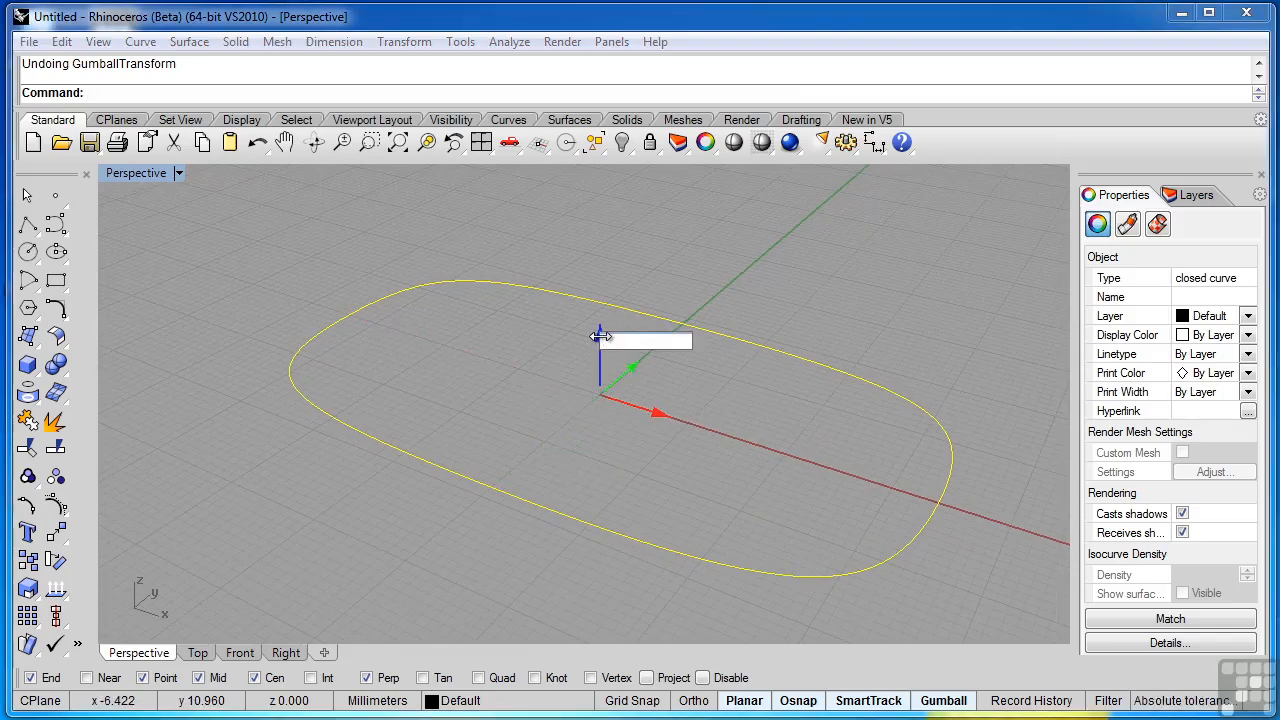
pyautogui.write('-5')
pyautogui.press('Return')
pyautogui.moveTo(672, 432); pyautogui.dragTo(716, 402, button='right')
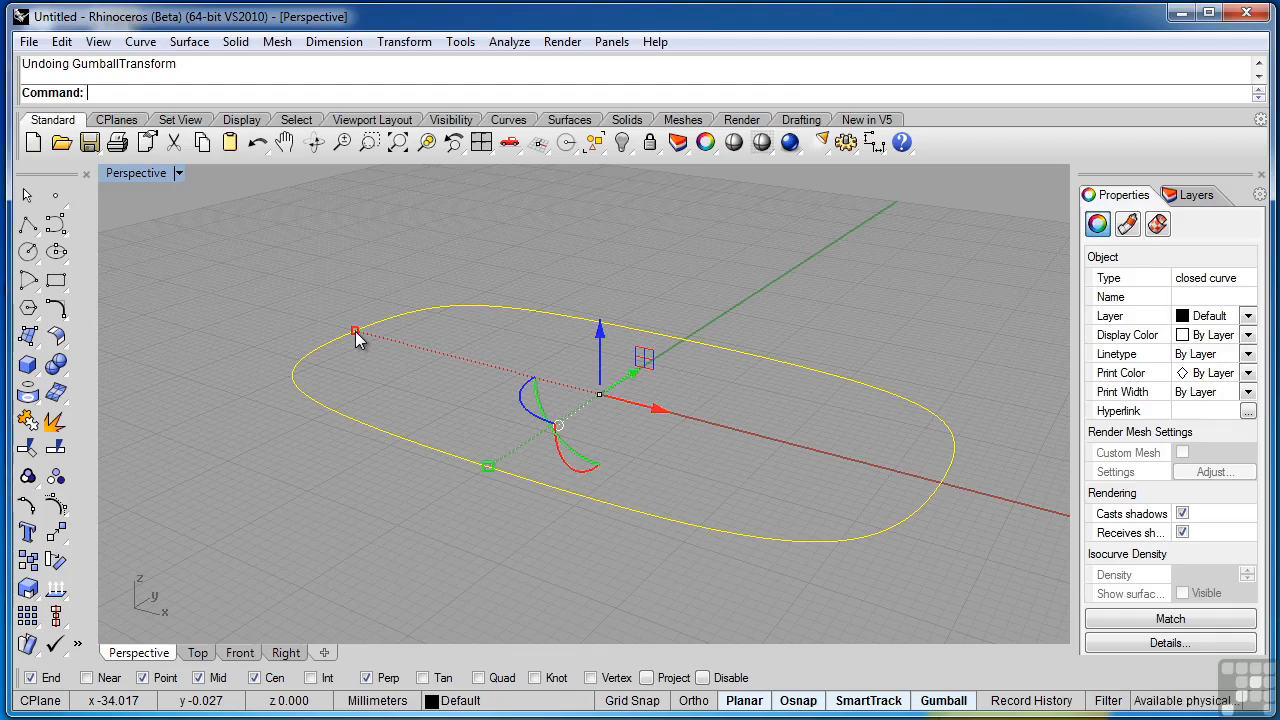
# - Try scaling the curve numerically by 0.9 along X, and proportionally in X and Y, undoing each scaling
pyautogui.click(356, 332)
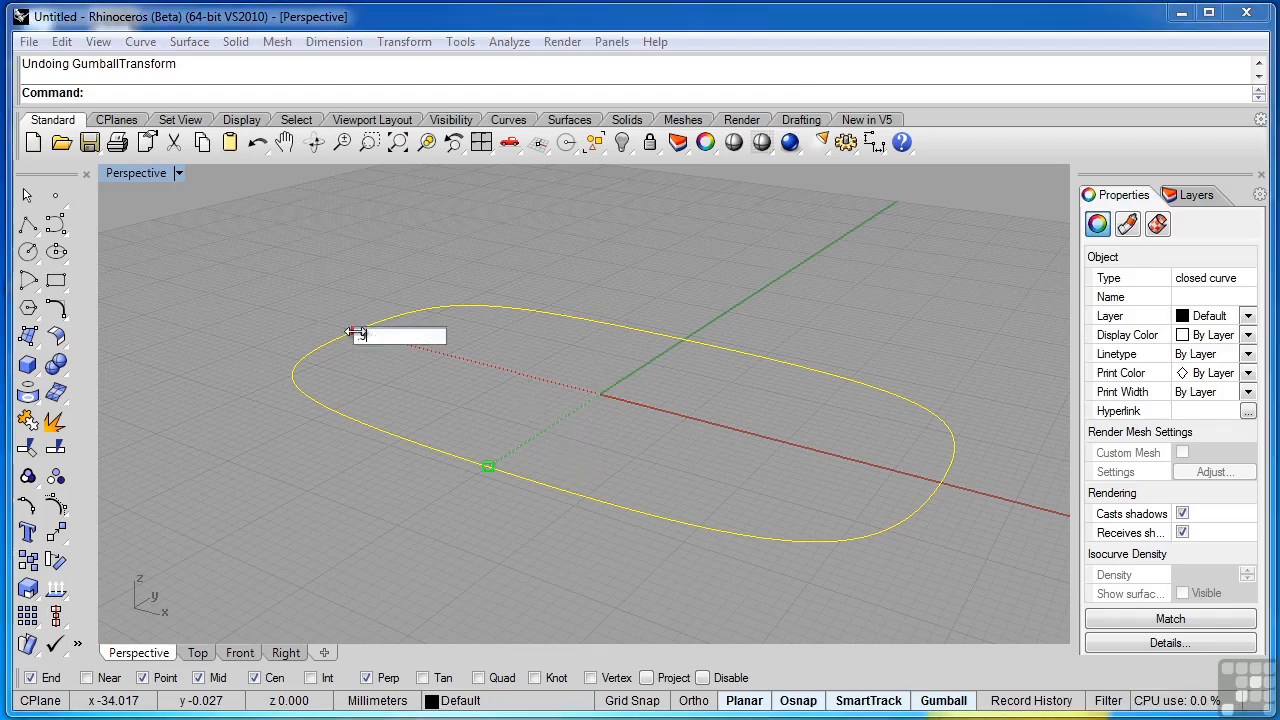
pyautogui.press('Return')
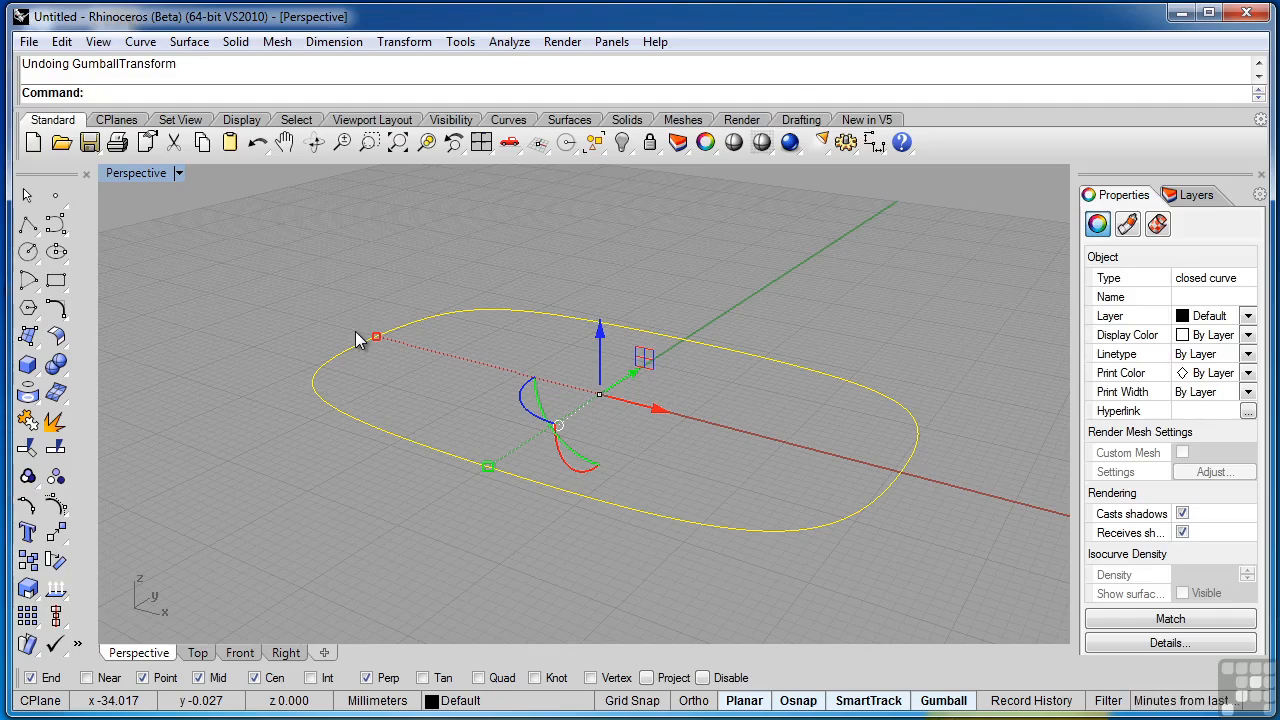
pyautogui.hotkey('ctrl', 'z')
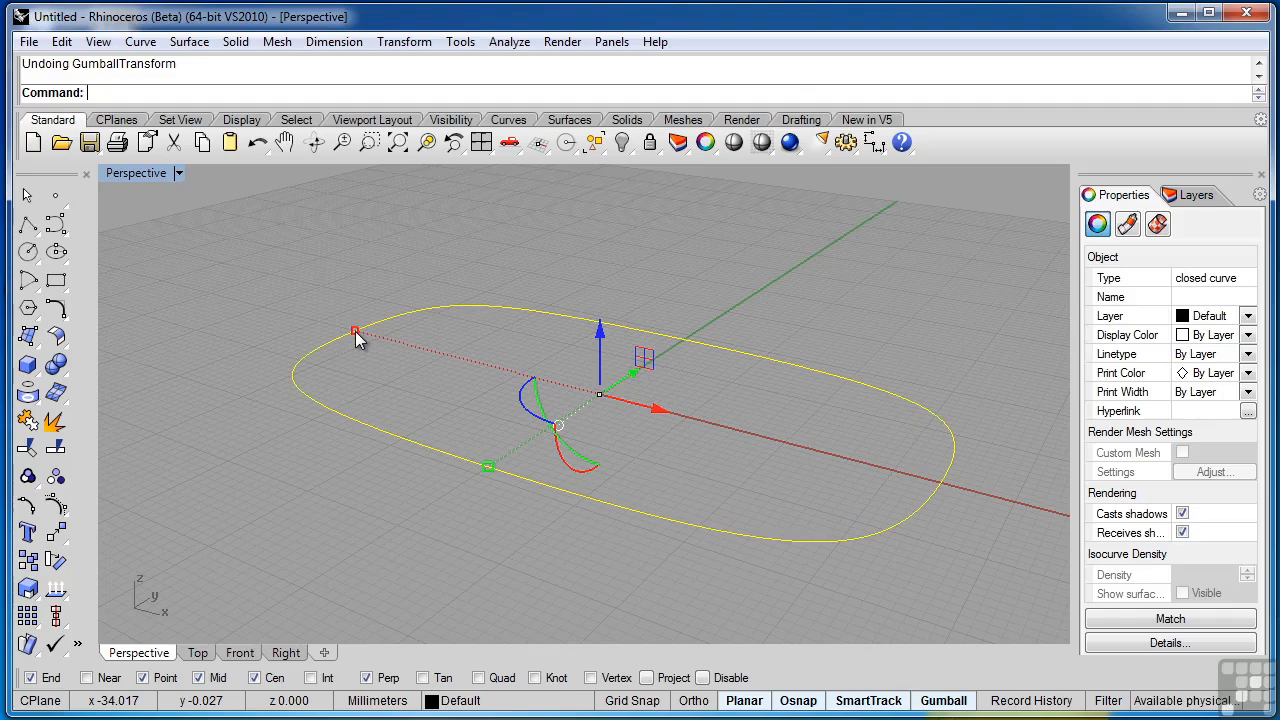
pyautogui.click(356, 332)
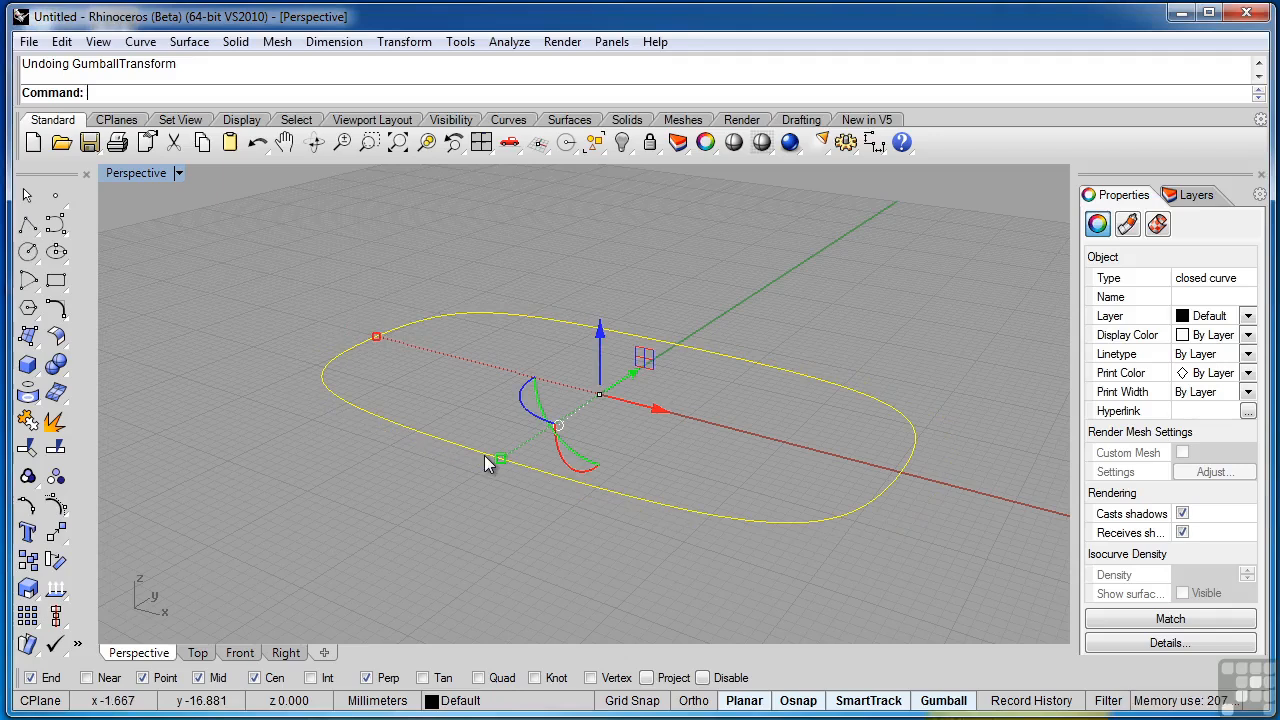
pyautogui.hotkey('ctrl', 'z')
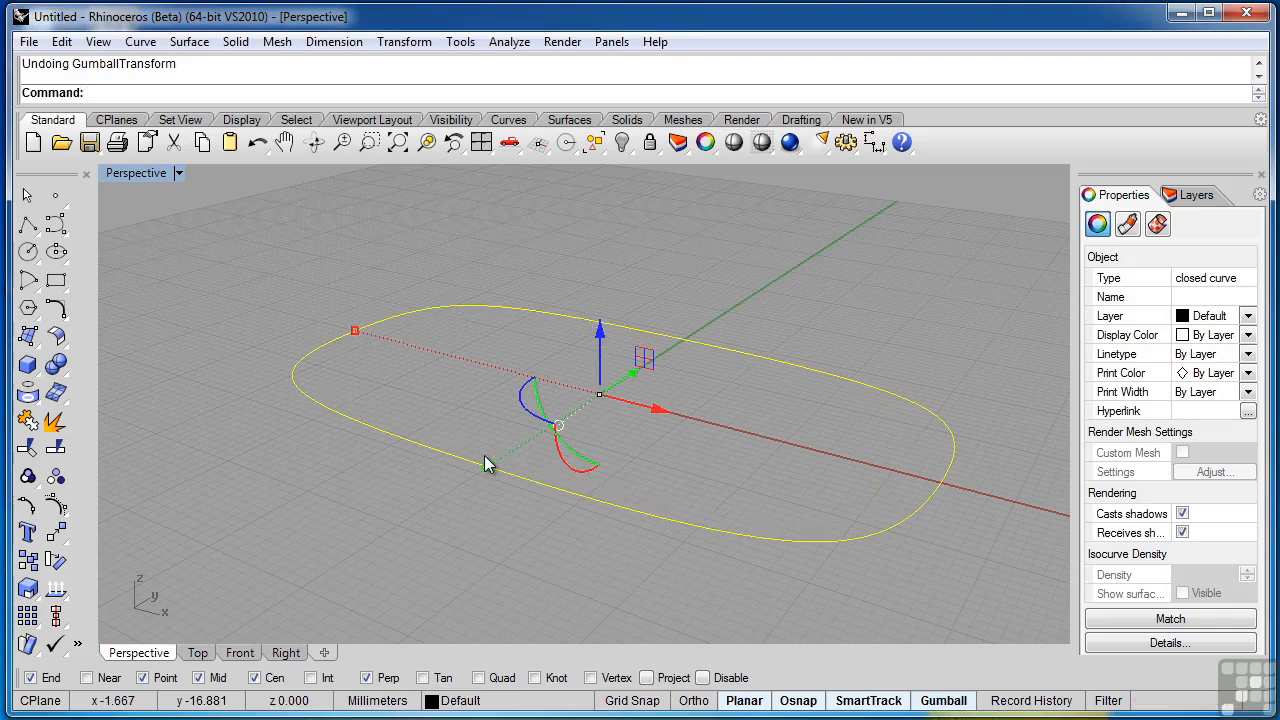
# - Try rotating the curve by 45 degrees about the X axis with a numeric Gumball entry, and undo it
pyautogui.click(570, 470)
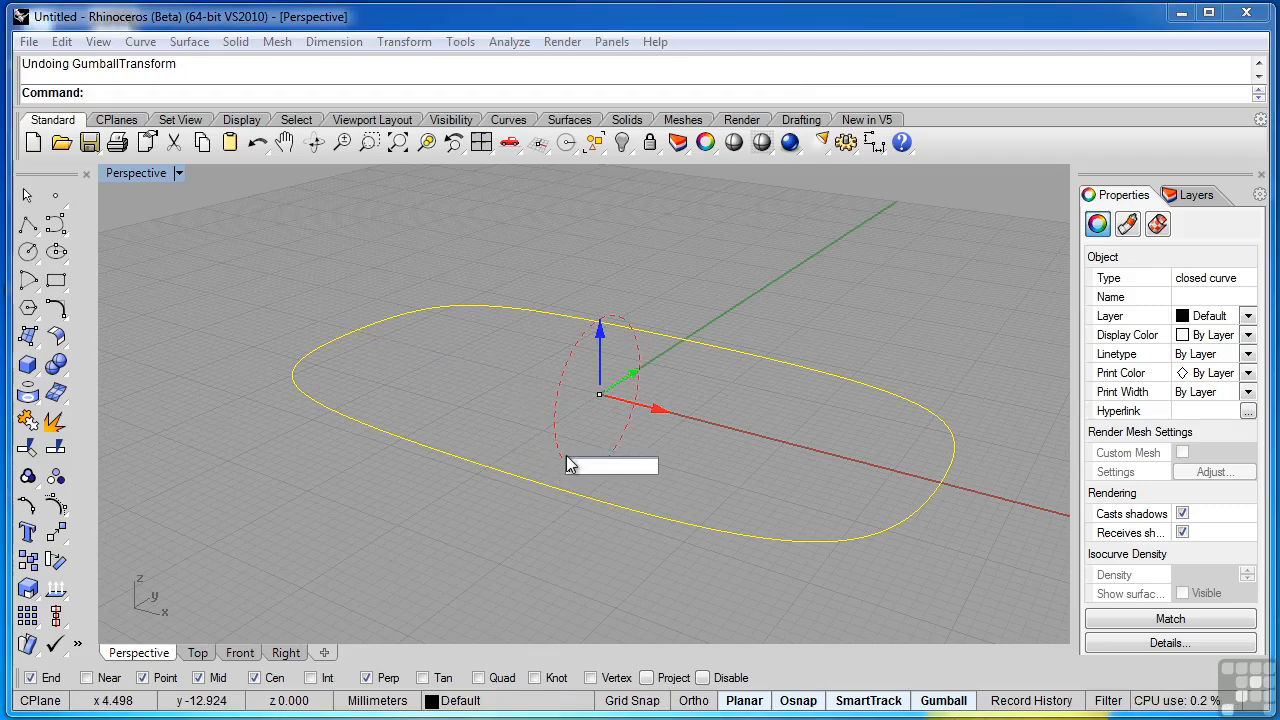
pyautogui.write('45')
pyautogui.press('Return')
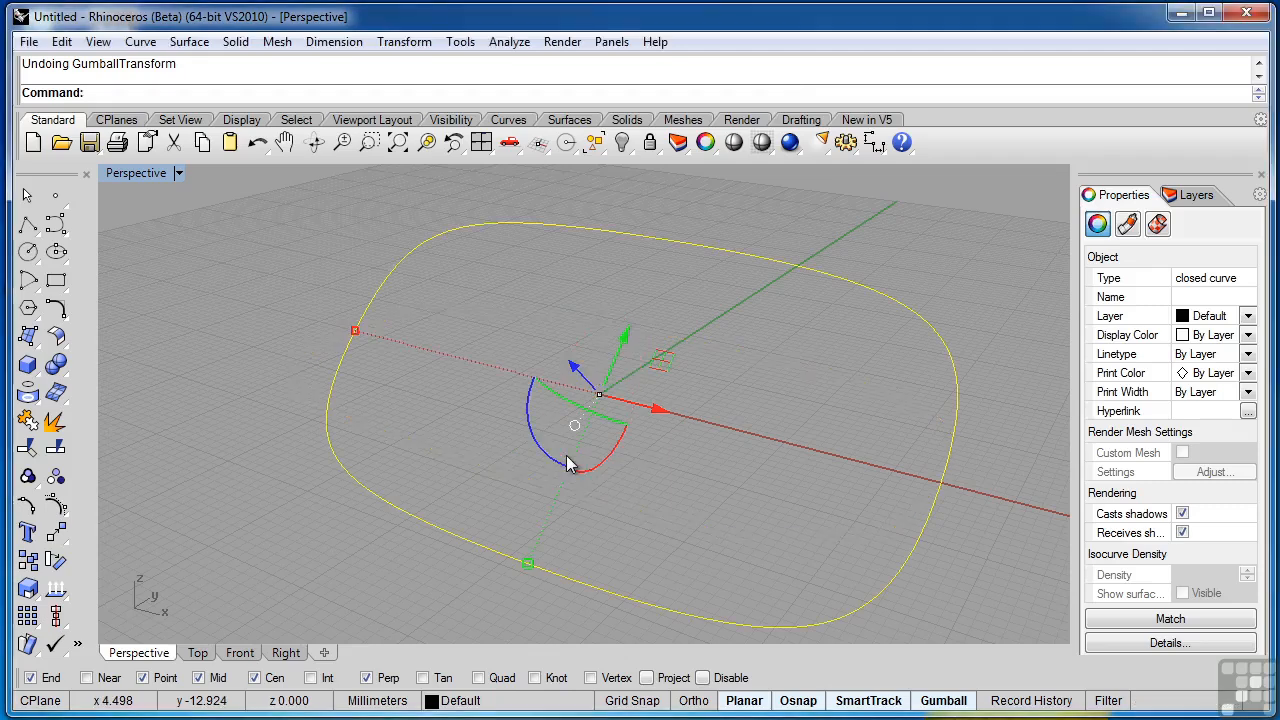
pyautogui.moveTo(746, 443); pyautogui.dragTo(710, 405, button='right')
pyautogui.moveTo(549, 468); pyautogui.dragTo(572, 527, button='right')
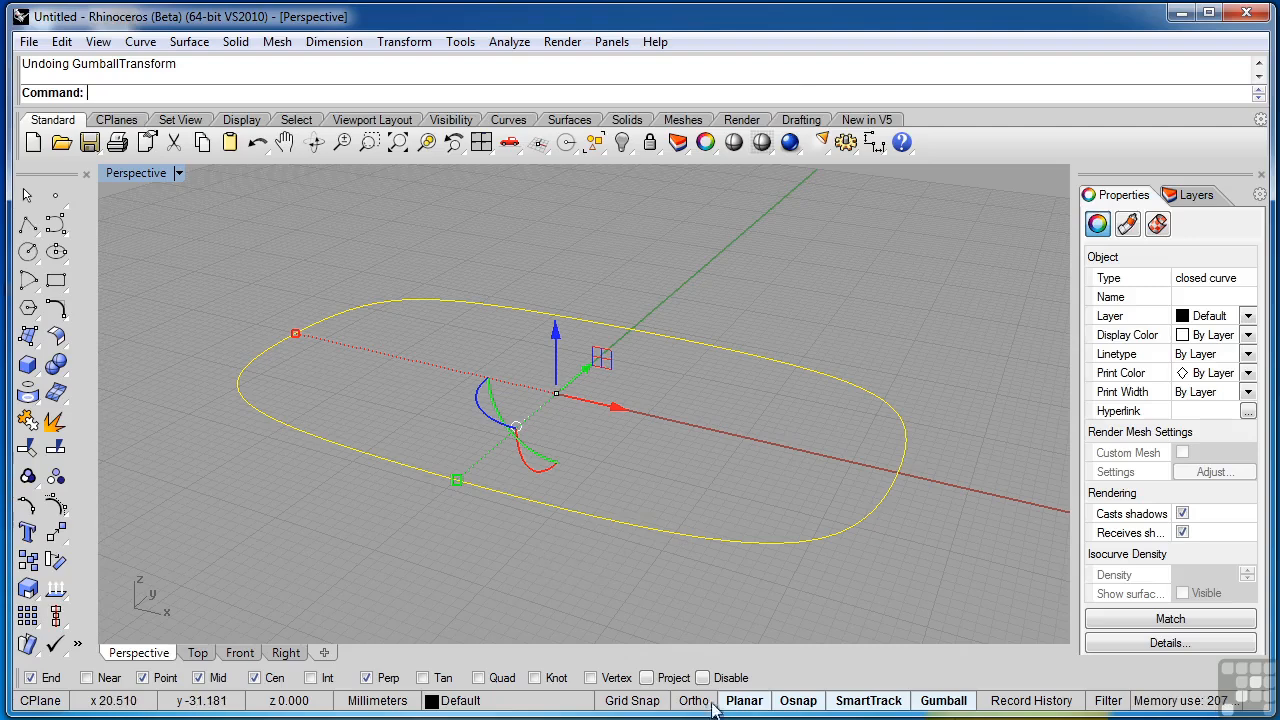
# - Turn the Gumball off, try the Rotate command at 45 degrees about the origin, undo it, and turn the Gumball back on
pyautogui.click(948, 701)
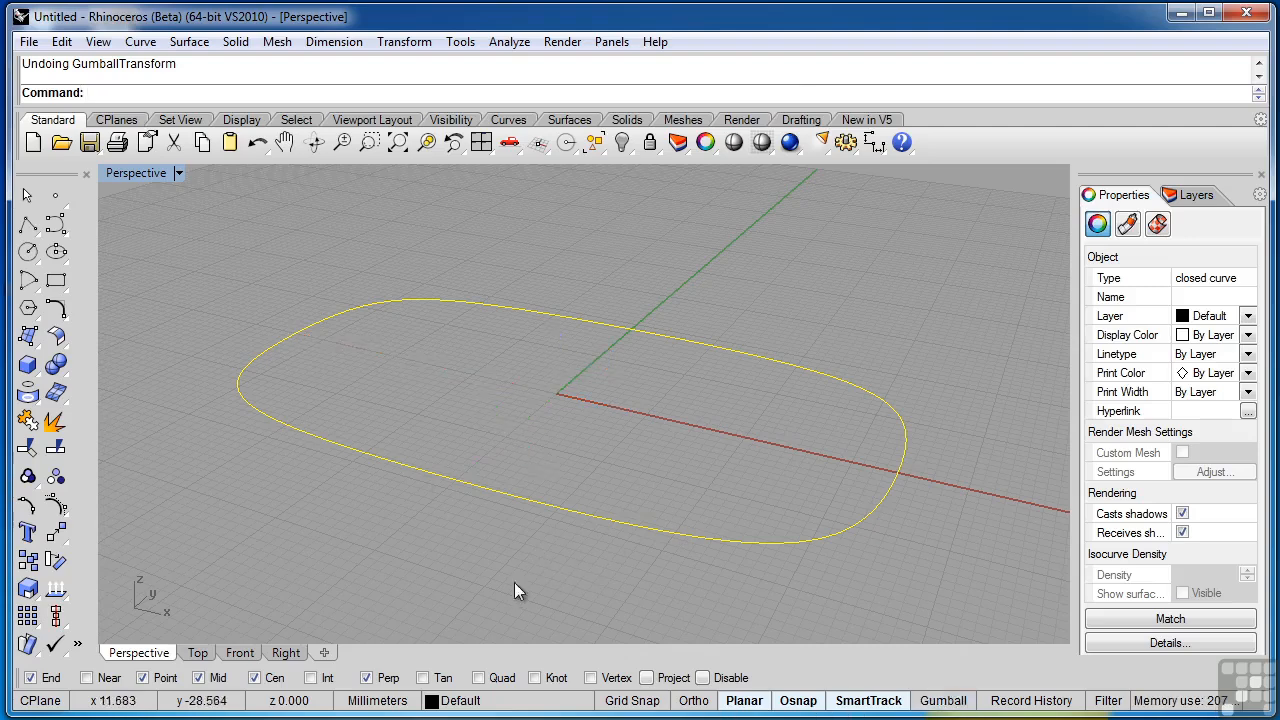
pyautogui.click(58, 563)
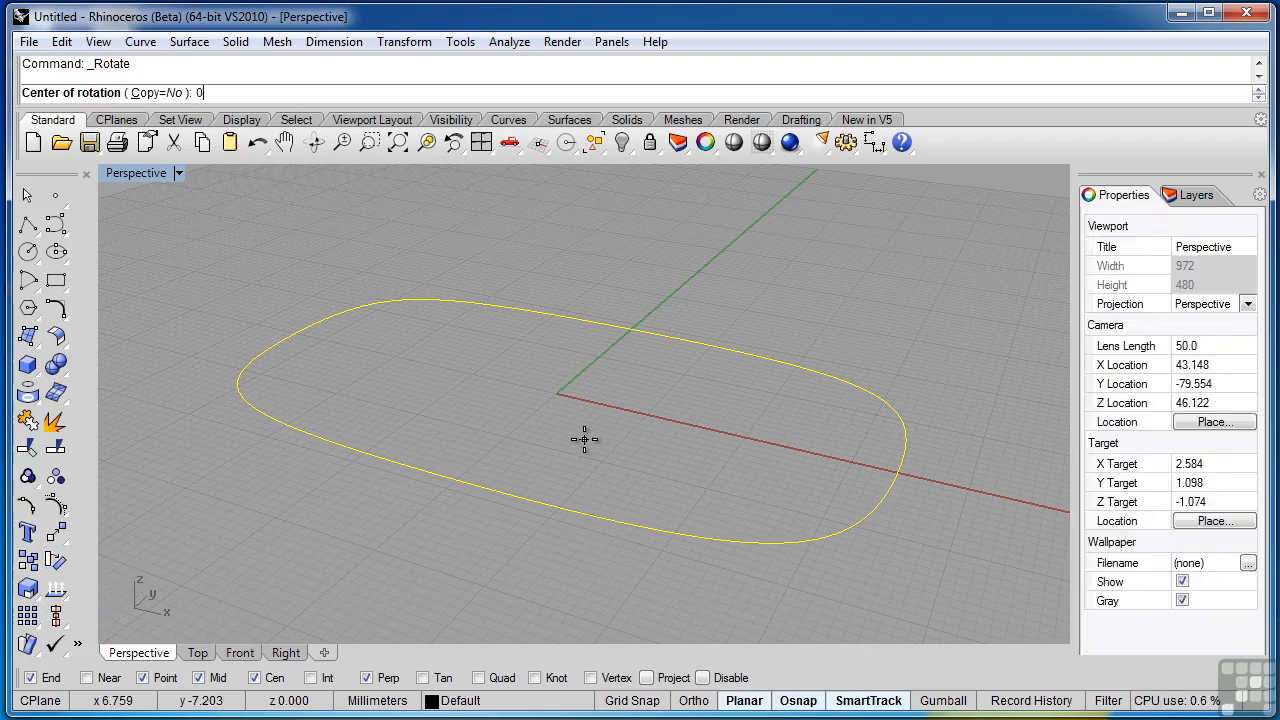
pyautogui.write('0')
pyautogui.press('Return')
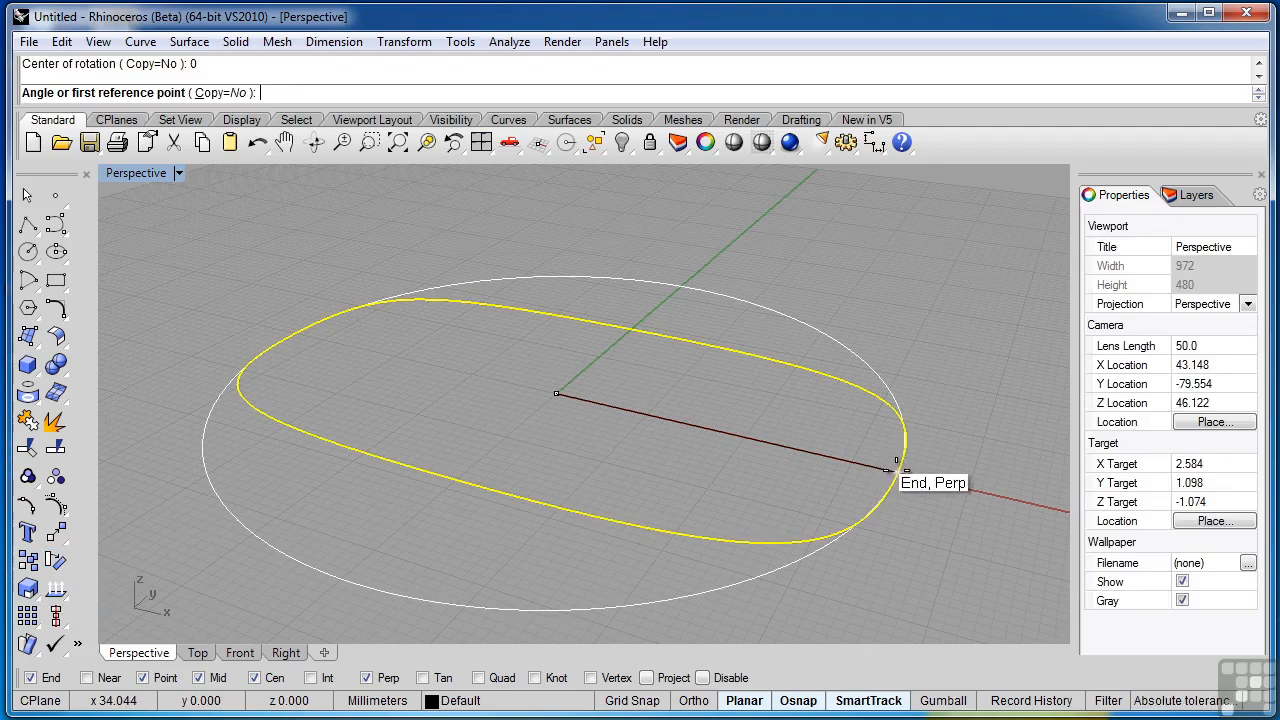
pyautogui.write('45')
pyautogui.press('Return')
pyautogui.hotkey('ctrl', 'z')
pyautogui.click(924, 705)
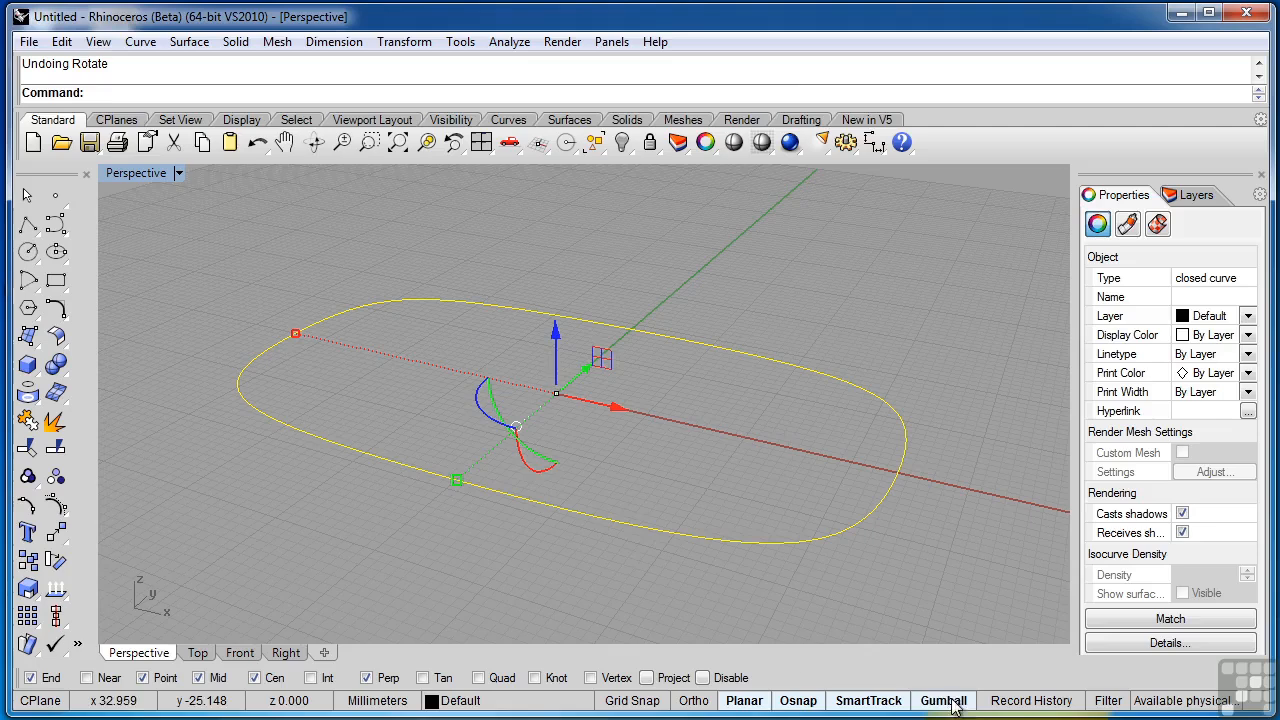
# - Try rotating the curve about the Z axis with a numeric Gumball entry, and undo the rotation
pyautogui.click(479, 408)
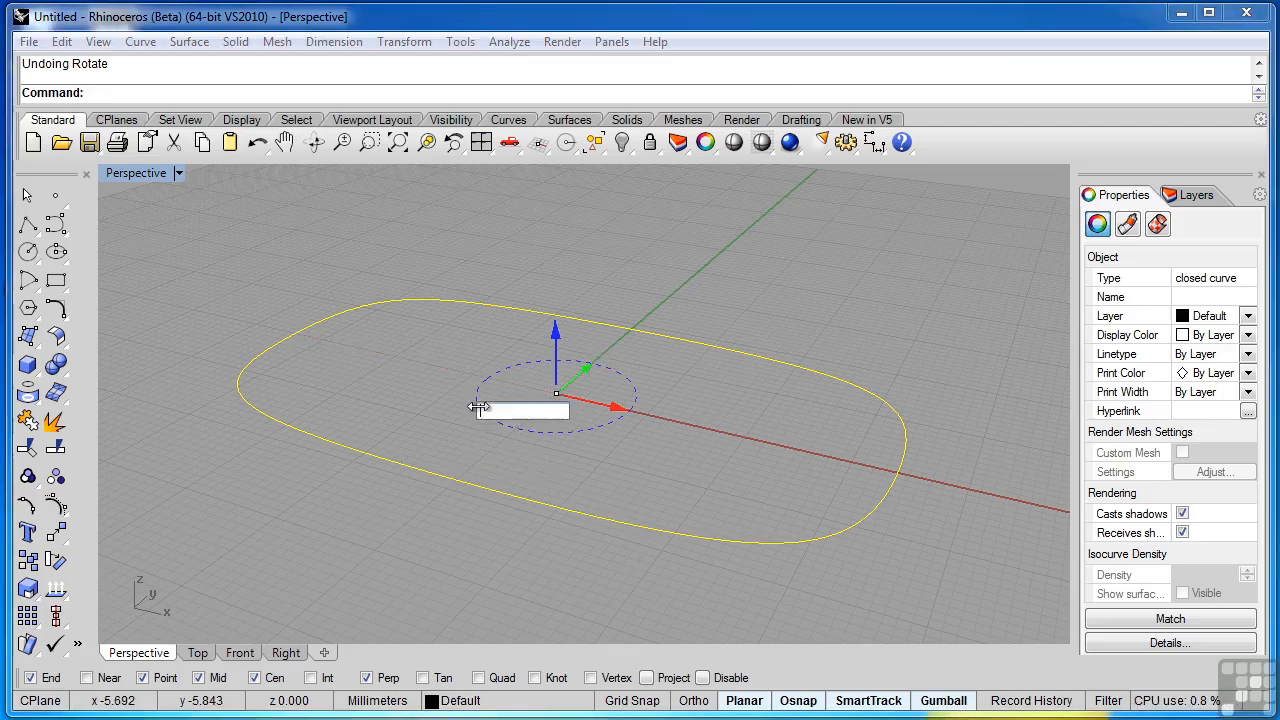
pyautogui.press('Return')
pyautogui.hotkey('ctrl', 'z')
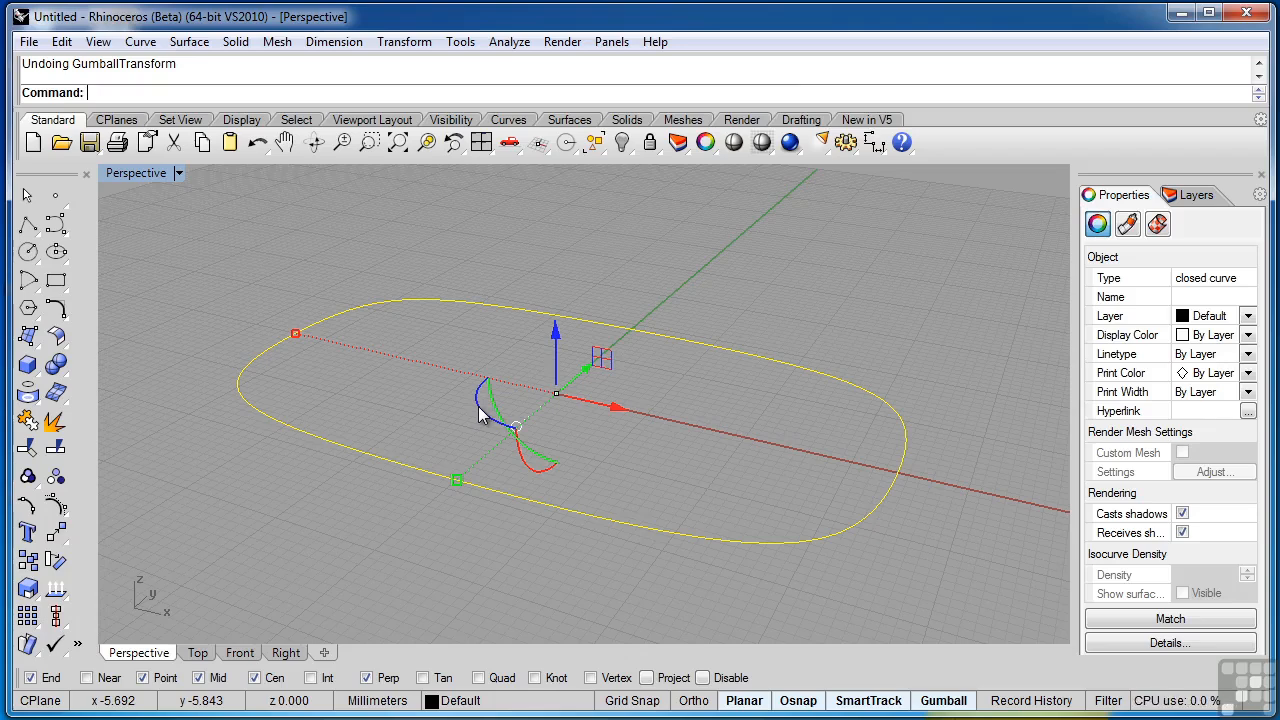
# - Extrude the closed curve upward by about 10 mm with the Gumball's Z arrow, and set the viewport to Shaded
pyautogui.moveTo(556, 334); pyautogui.dragTo(554, 312)
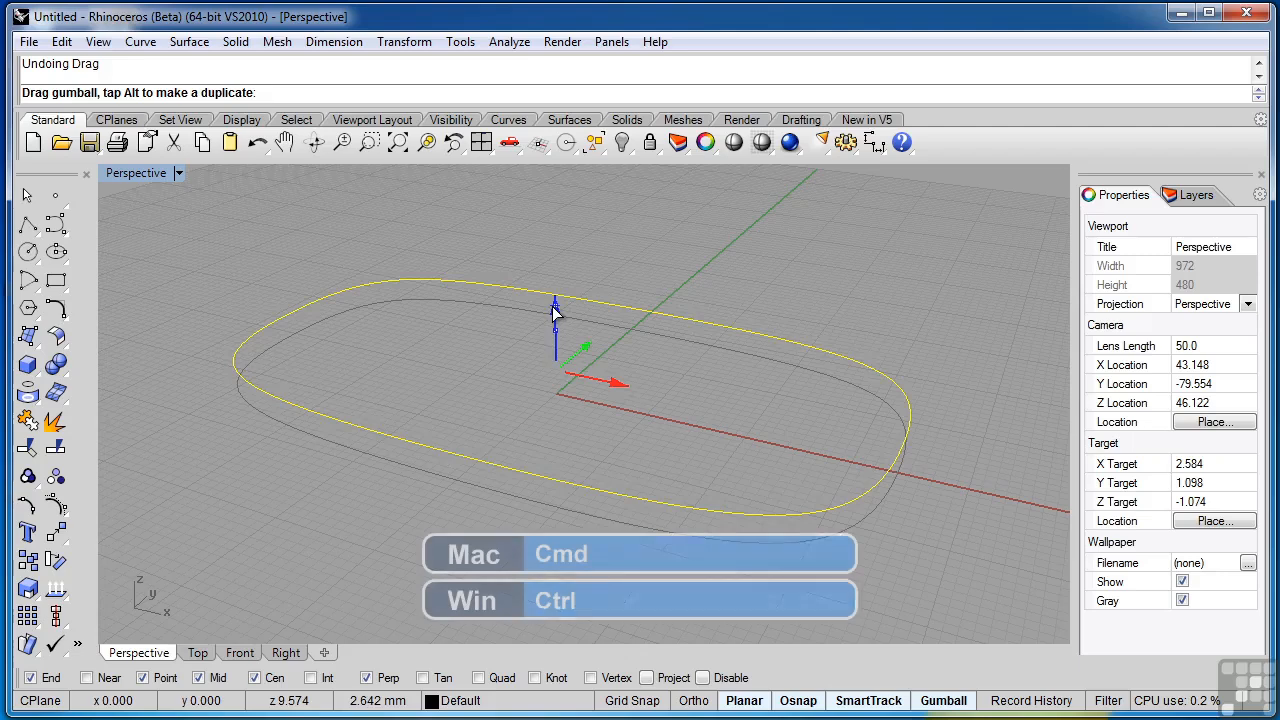
pyautogui.moveTo(552, 306); pyautogui.dragTo(529, 233)
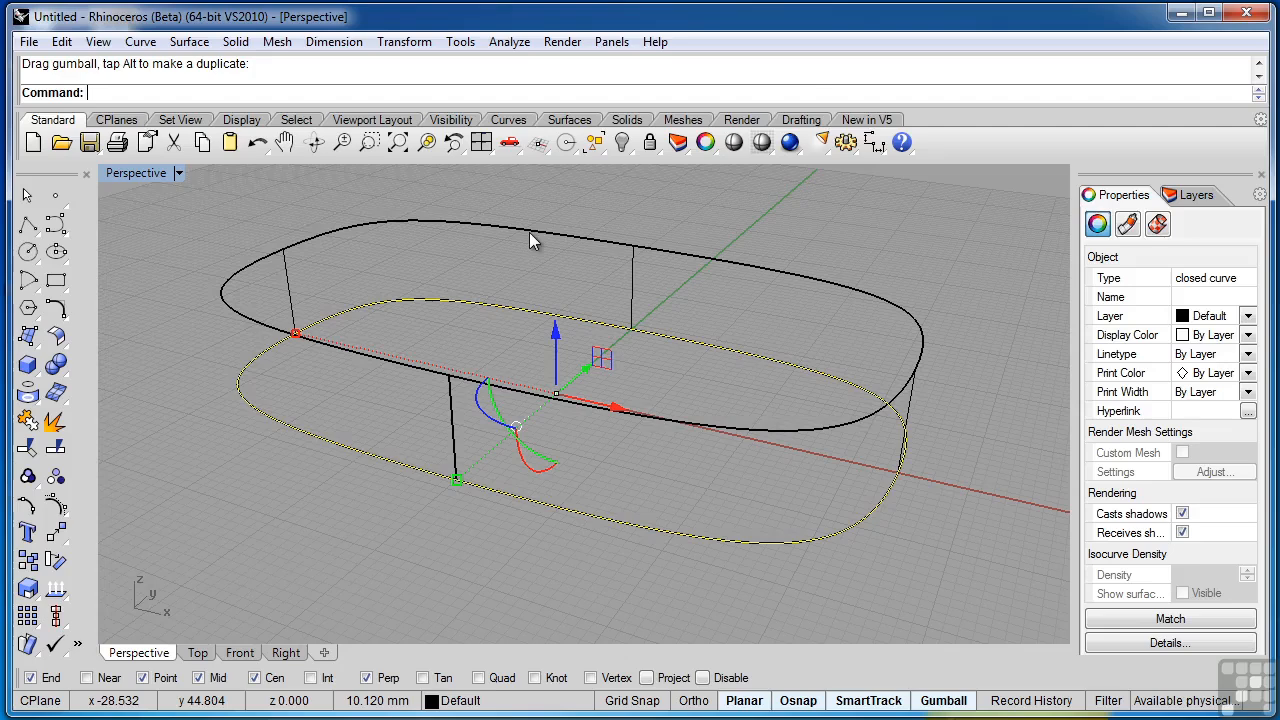
pyautogui.click(178, 174)
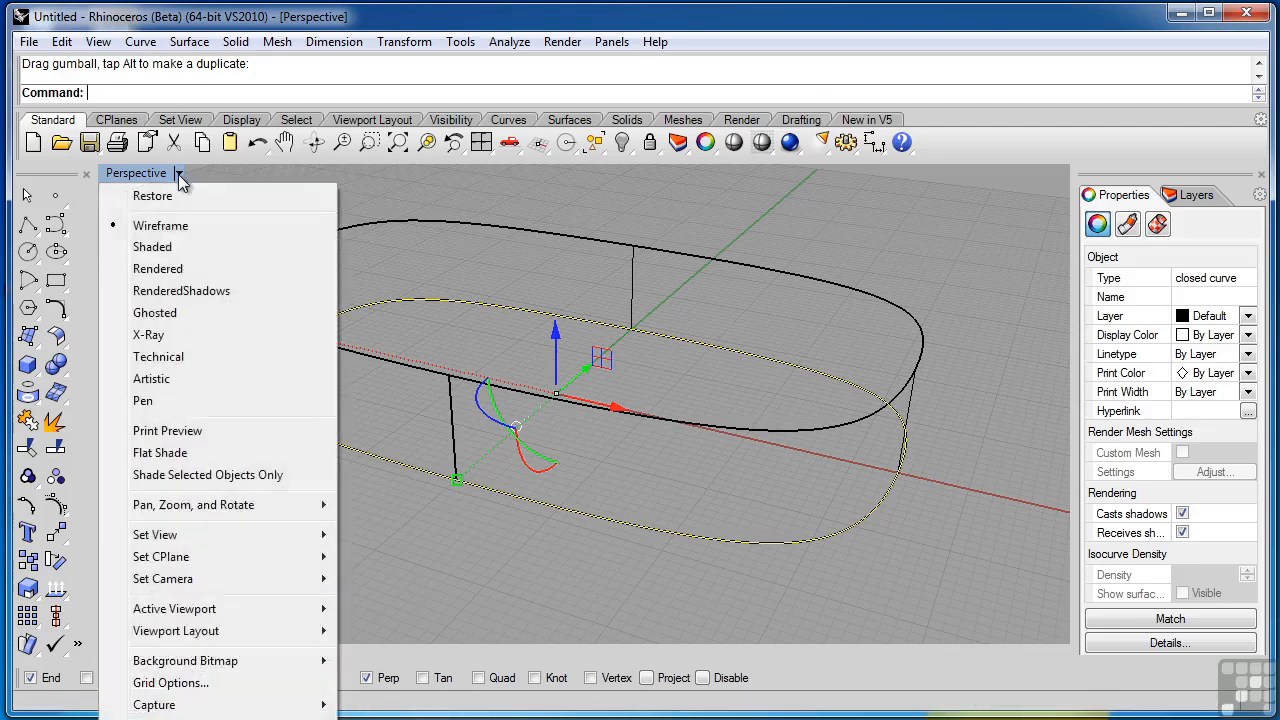
pyautogui.click(165, 247)
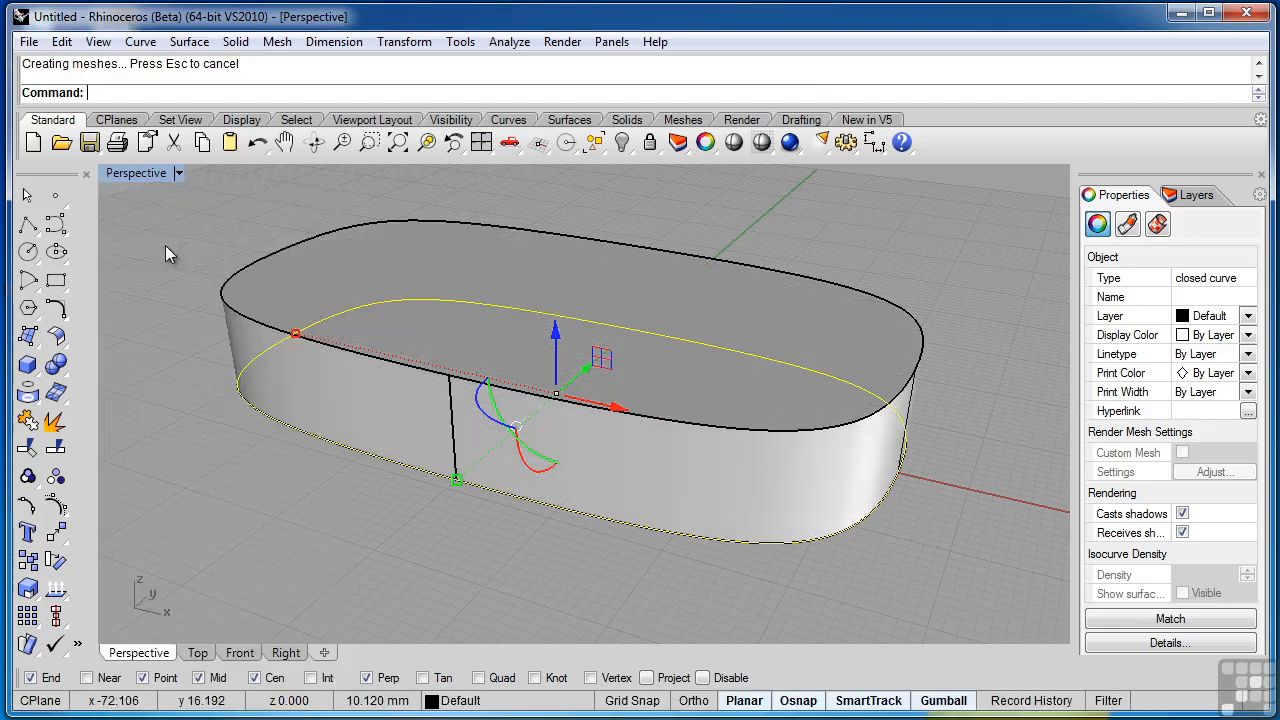
# - Try rotating and shrinking the whole extrusion with the Gumball, undo these transforms, and deselect it
pyautogui.moveTo(289, 566)
pyautogui.mouseDown(button='right')
pyautogui.moveTo(834, 537)
pyautogui.moveTo(716, 545)
pyautogui.moveTo(429, 409)
pyautogui.moveTo(408, 560)
pyautogui.mouseUp(button='right')
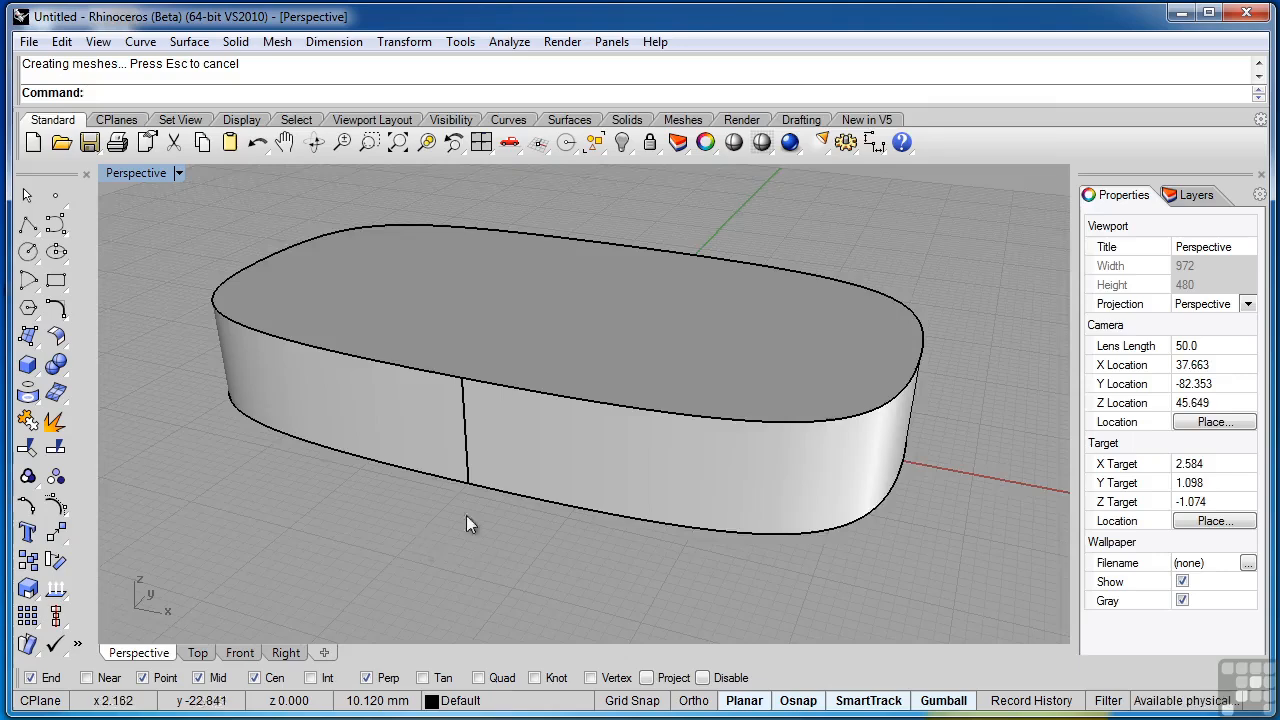
pyautogui.keyDown('shift'); pyautogui.moveTo(468, 523); pyautogui.dragTo(468, 549, button='right'); pyautogui.keyUp('shift')
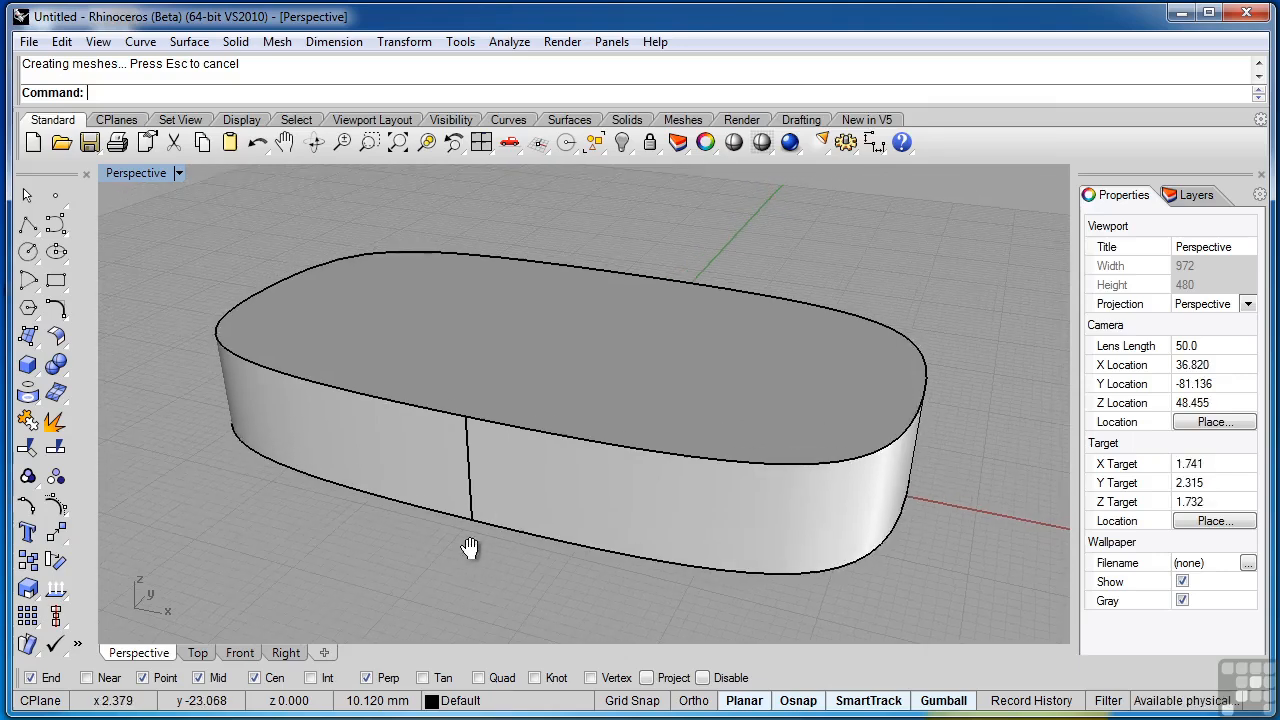
pyautogui.click(512, 502)
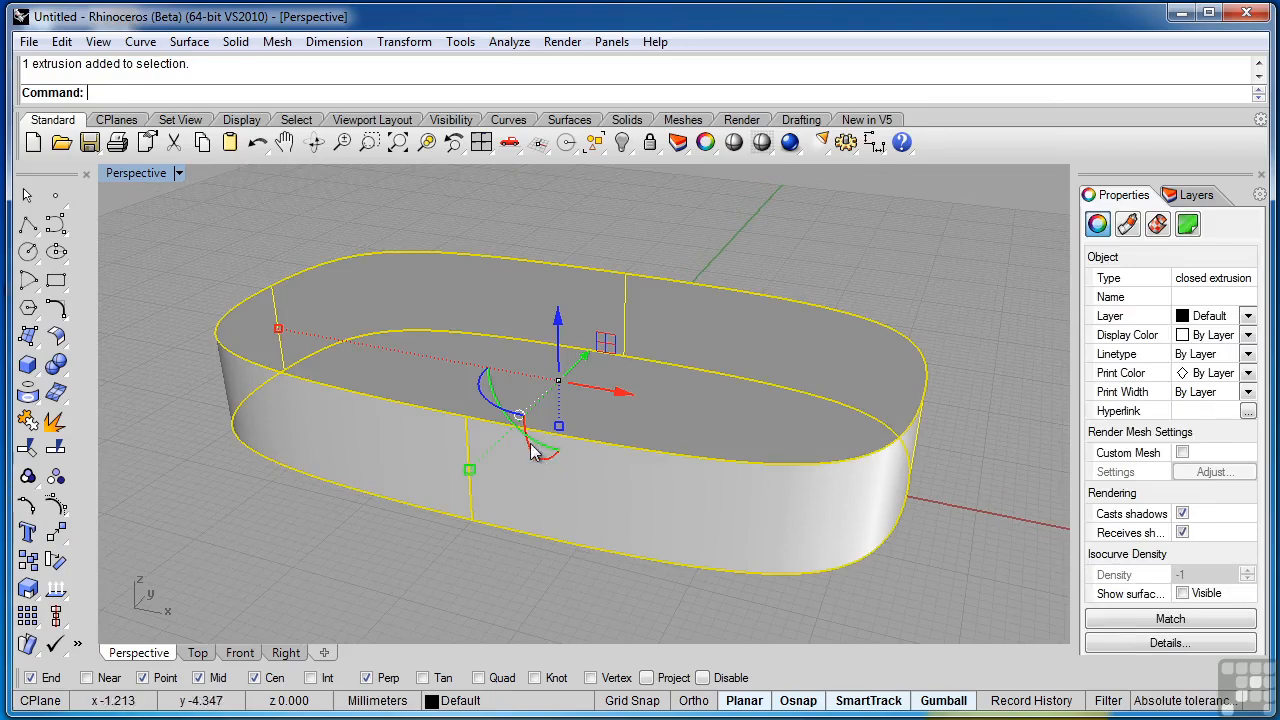
pyautogui.moveTo(533, 453); pyautogui.dragTo(480, 434, button='right')
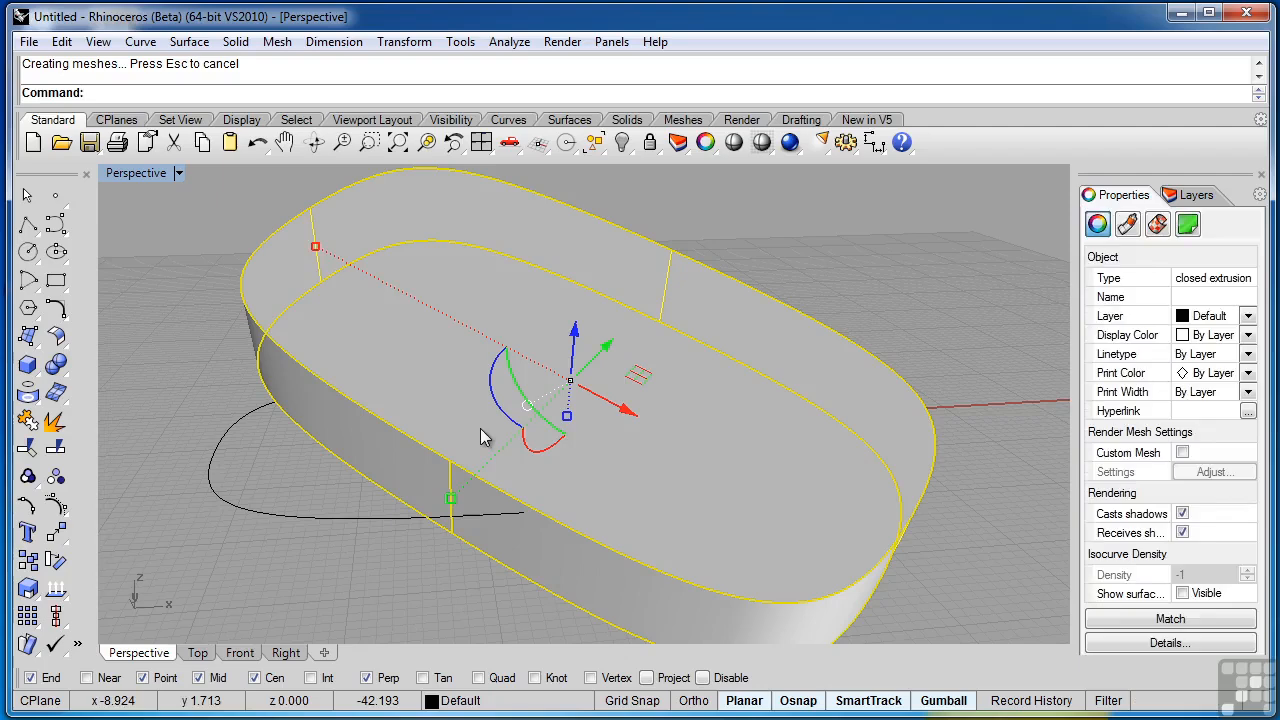
pyautogui.moveTo(317, 251); pyautogui.dragTo(398, 320)
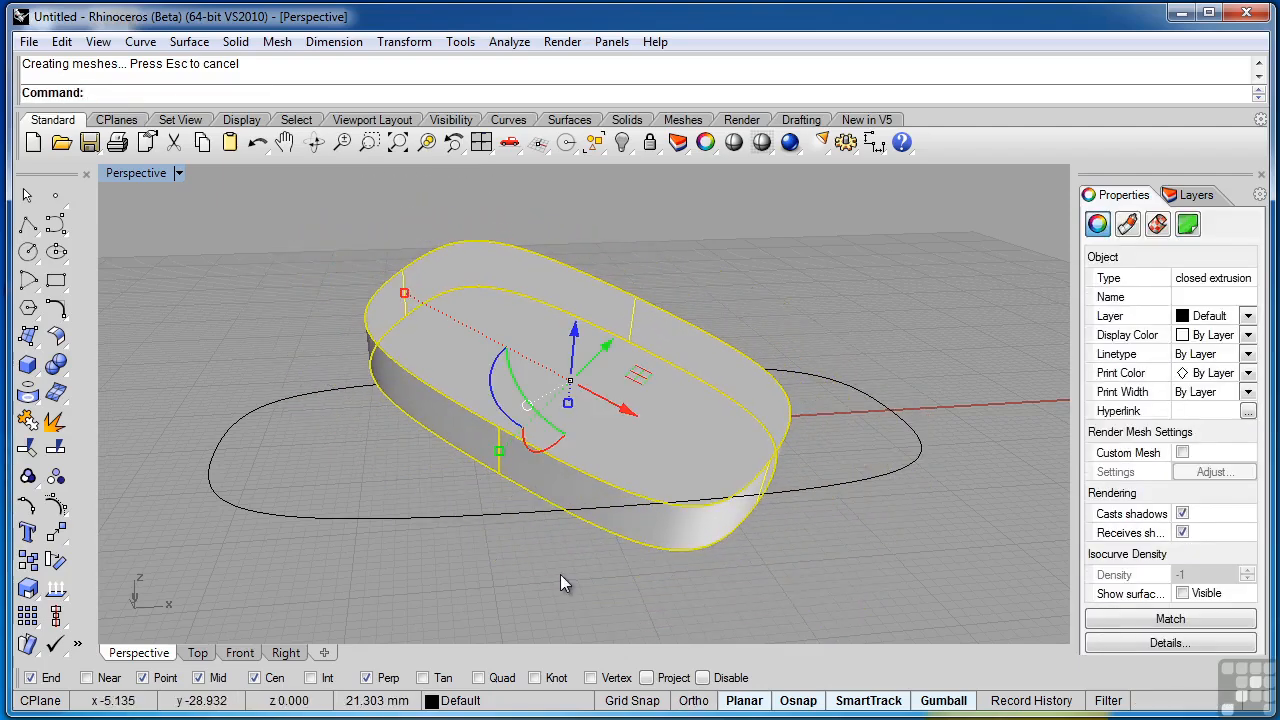
pyautogui.hotkey('ctrl', 'z')
pyautogui.hotkey('ctrl', 'z')
pyautogui.hotkey('ctrl', 'z')
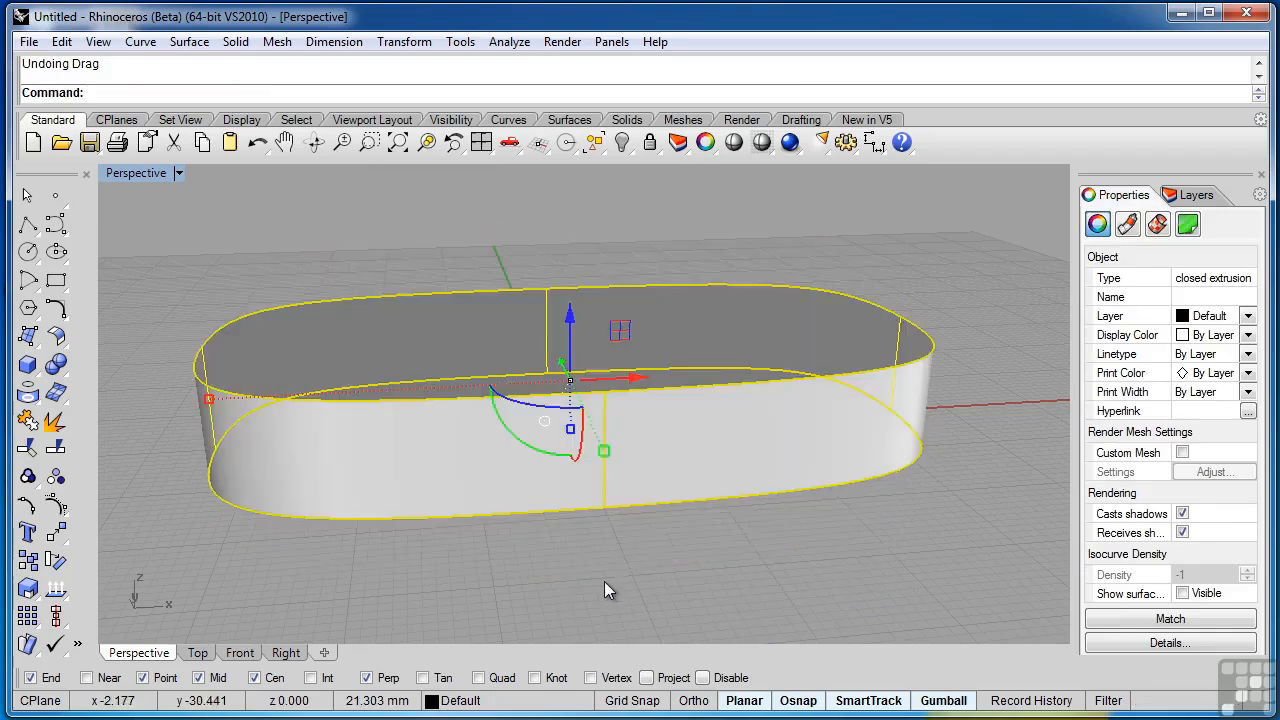
pyautogui.click(604, 582)
# - Try lowering only the extrusion's top face along Z with the Gumball, and undo the move
pyautogui.moveTo(603, 581); pyautogui.dragTo(669, 580, button='right')
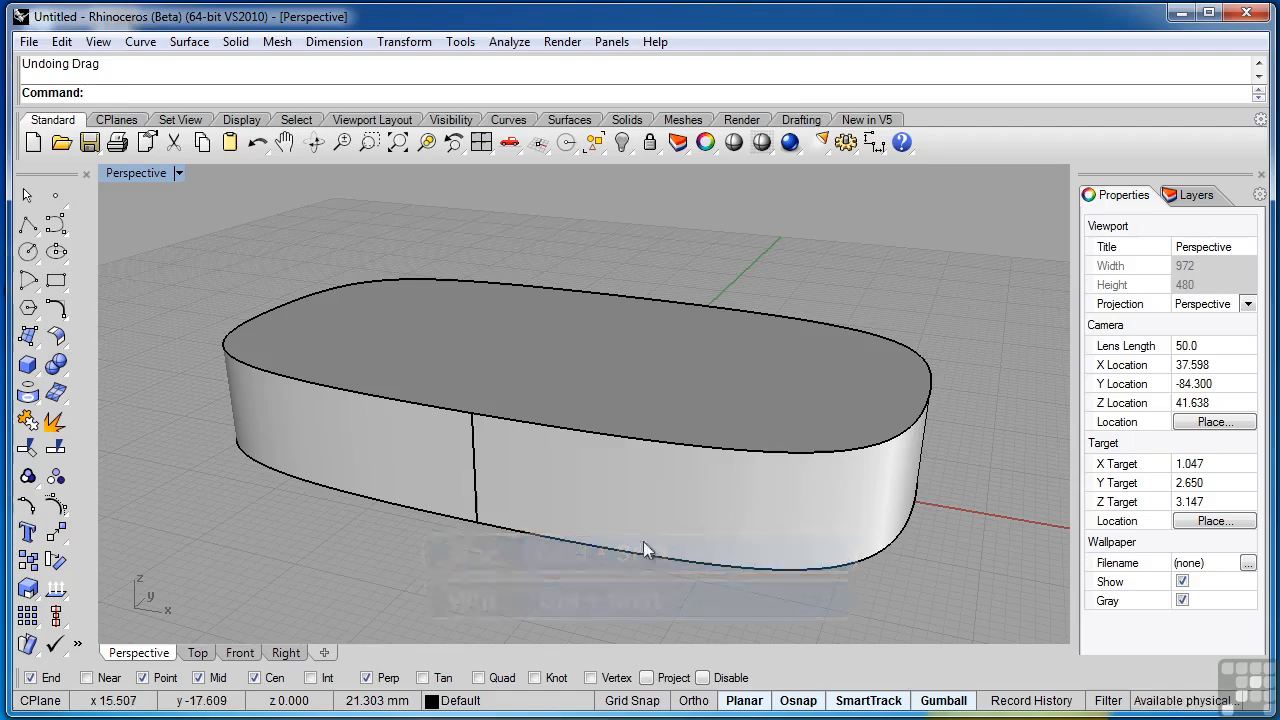
pyautogui.click(622, 403)
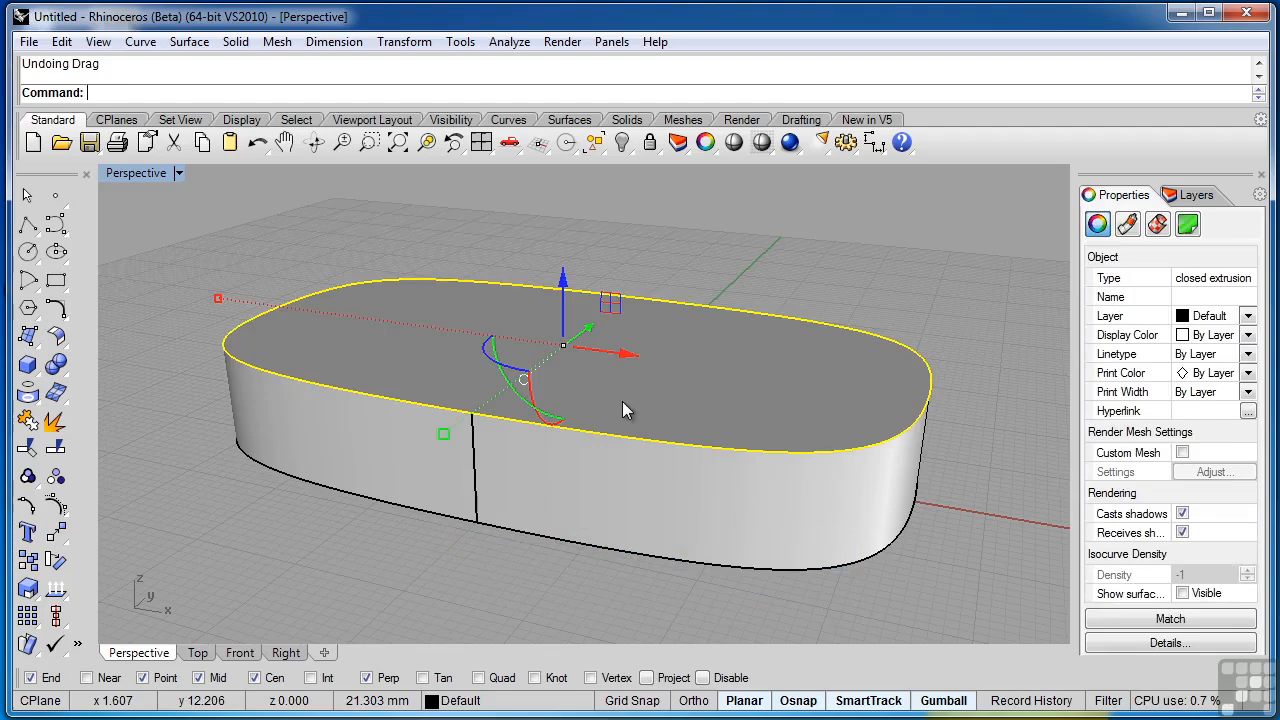
pyautogui.moveTo(563, 283); pyautogui.dragTo(565, 360)
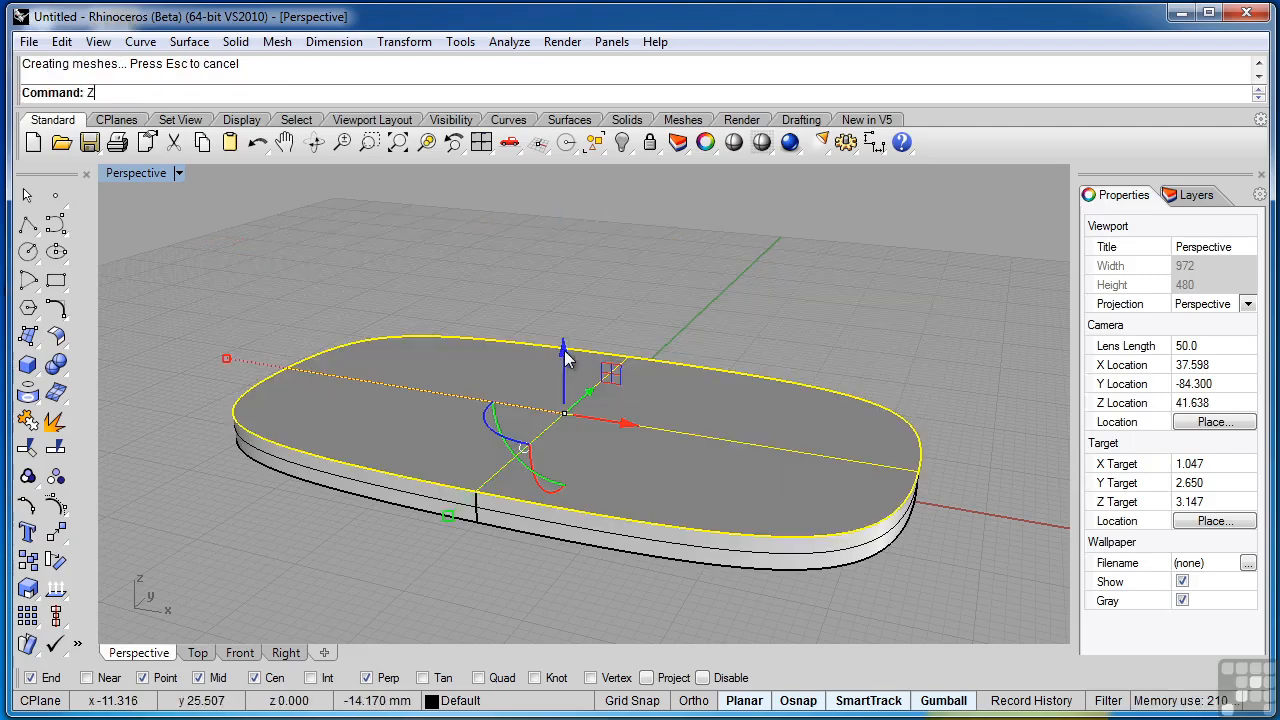
pyautogui.press('BackSpace')
pyautogui.hotkey('ctrl', 'z')
pyautogui.press('Escape')
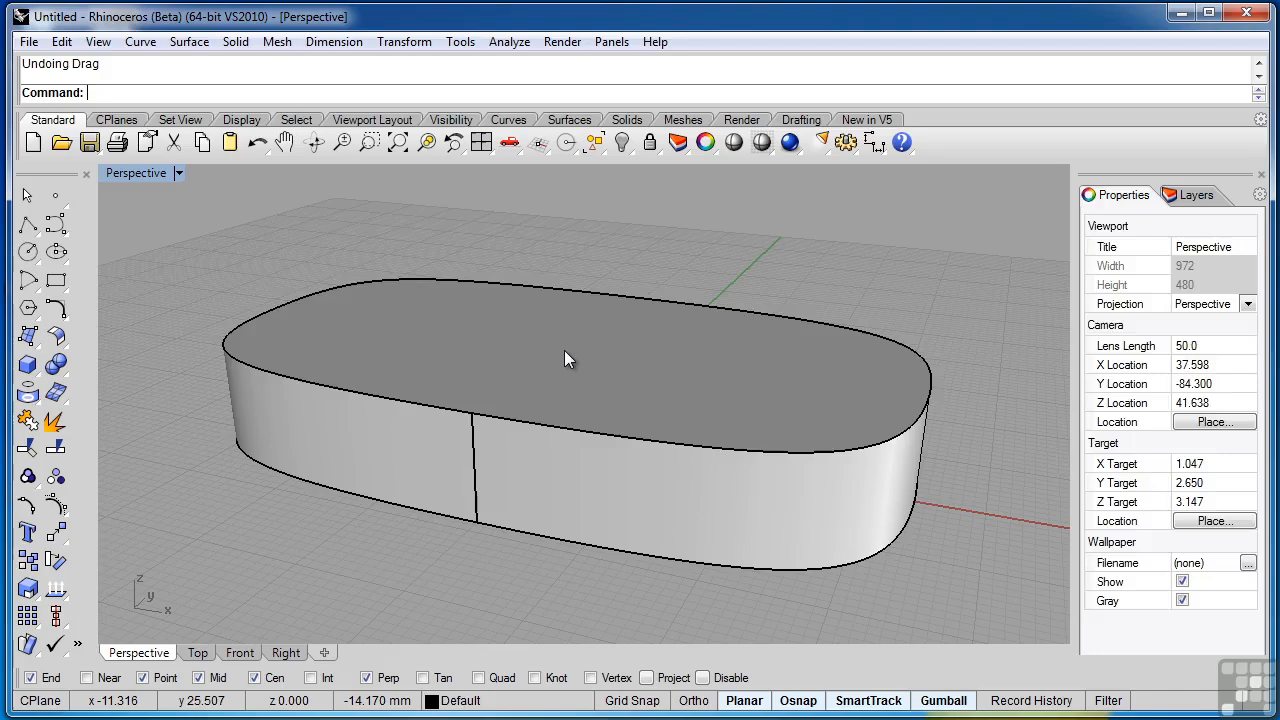
# - Scale only the extrusion's top face down proportionally with the Gumball so the side walls taper inward
pyautogui.click(565, 352)
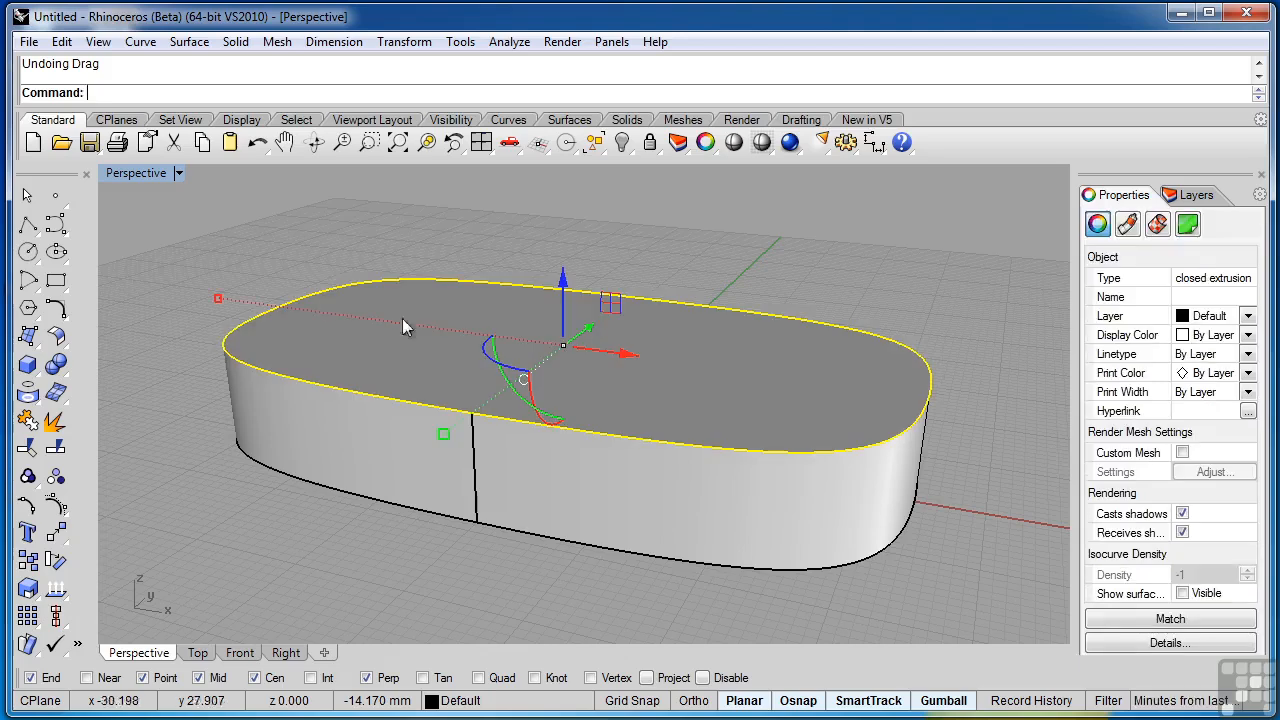
pyautogui.keyDown('shift'); pyautogui.moveTo(218, 299); pyautogui.dragTo(281, 328); pyautogui.keyUp('shift')
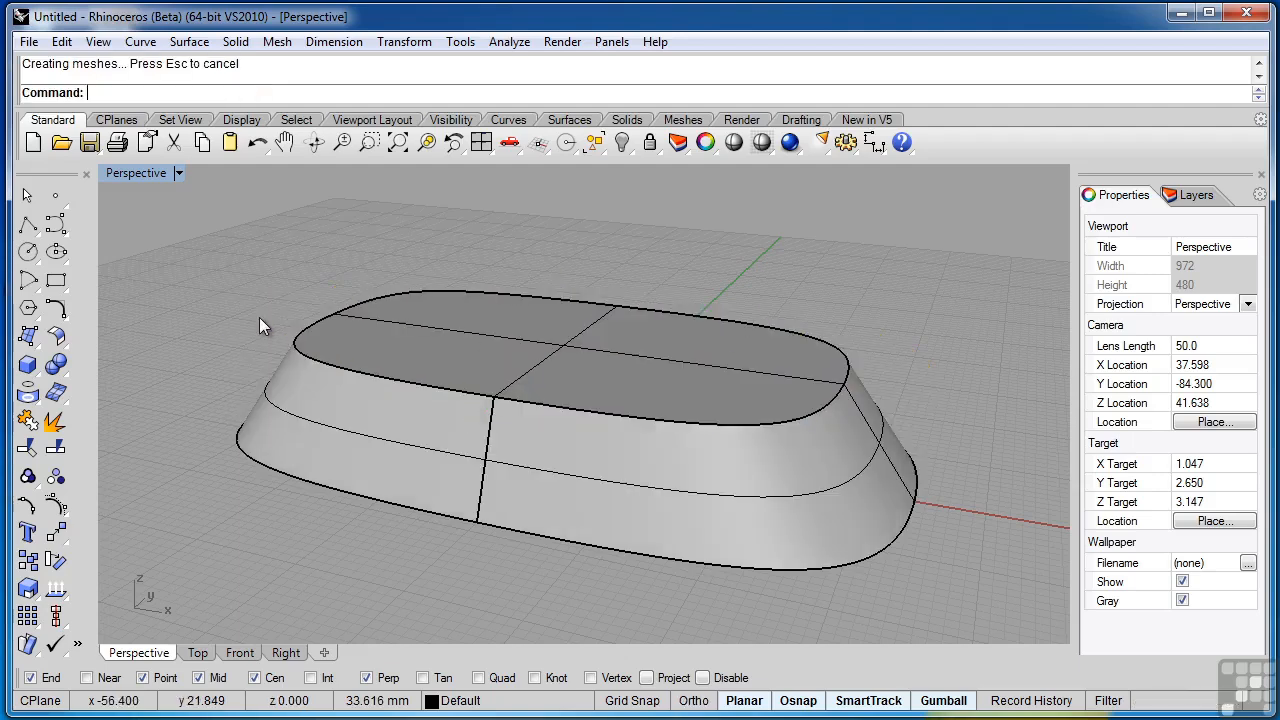
pyautogui.moveTo(266, 367); pyautogui.dragTo(494, 474, button='right')
pyautogui.hotkey('ctrl', 'z')
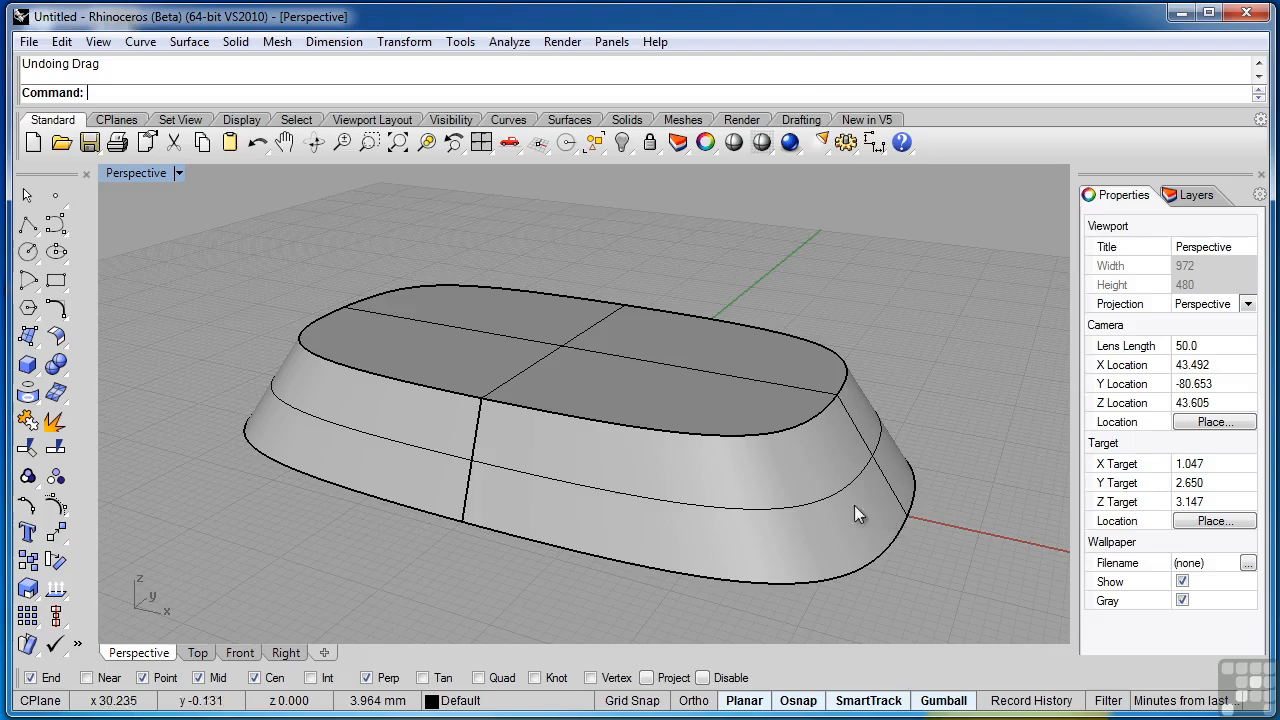
# - Extrude the tapered solid's top face straight upward by about 5.6 mm with the Gumball
pyautogui.click(632, 373)
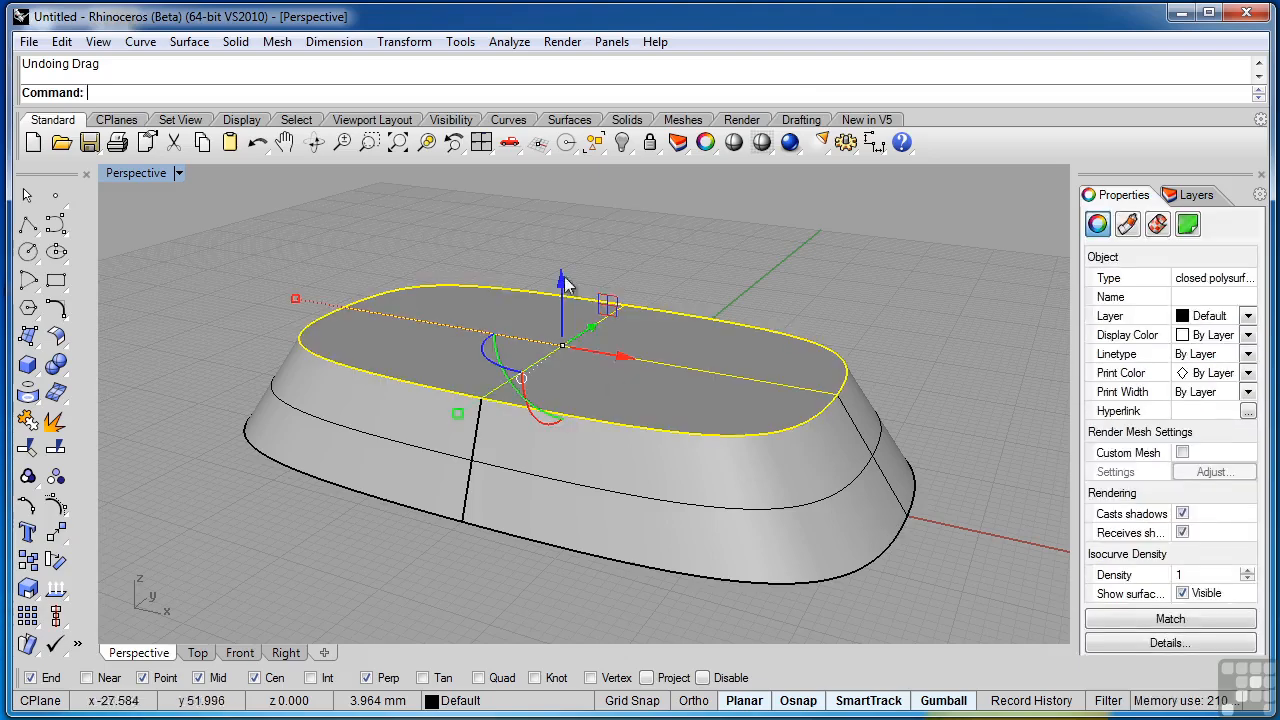
pyautogui.moveTo(560, 283); pyautogui.dragTo(558, 226)
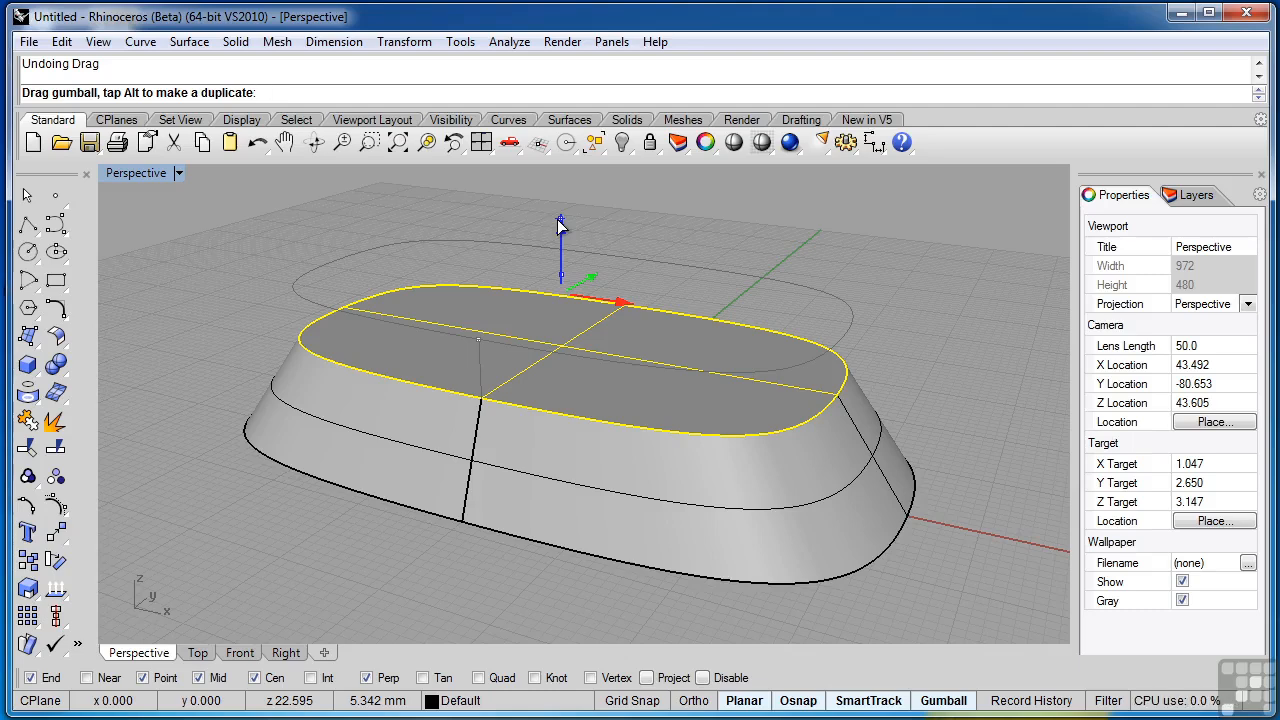
pyautogui.moveTo(559, 226); pyautogui.dragTo(557, 217)
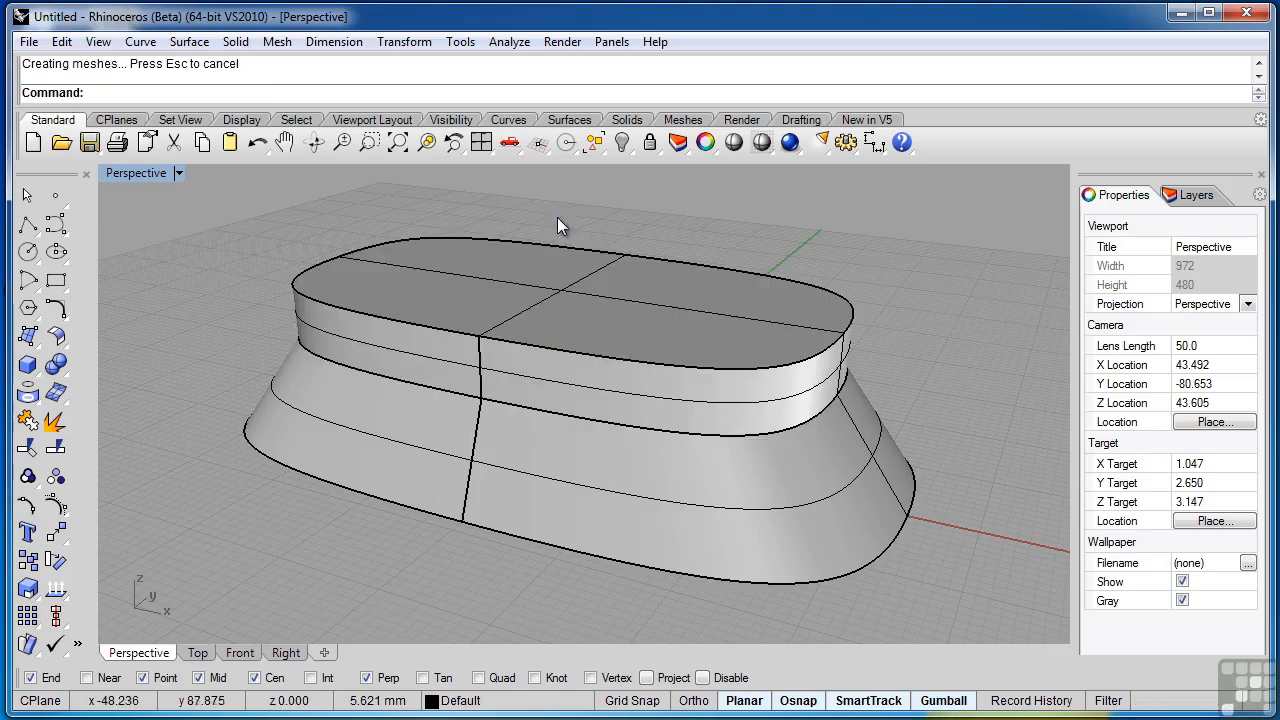
# - Examine the polysurface in Wireframe display from several angles, and return the viewport to Shaded display
pyautogui.click(799, 385)
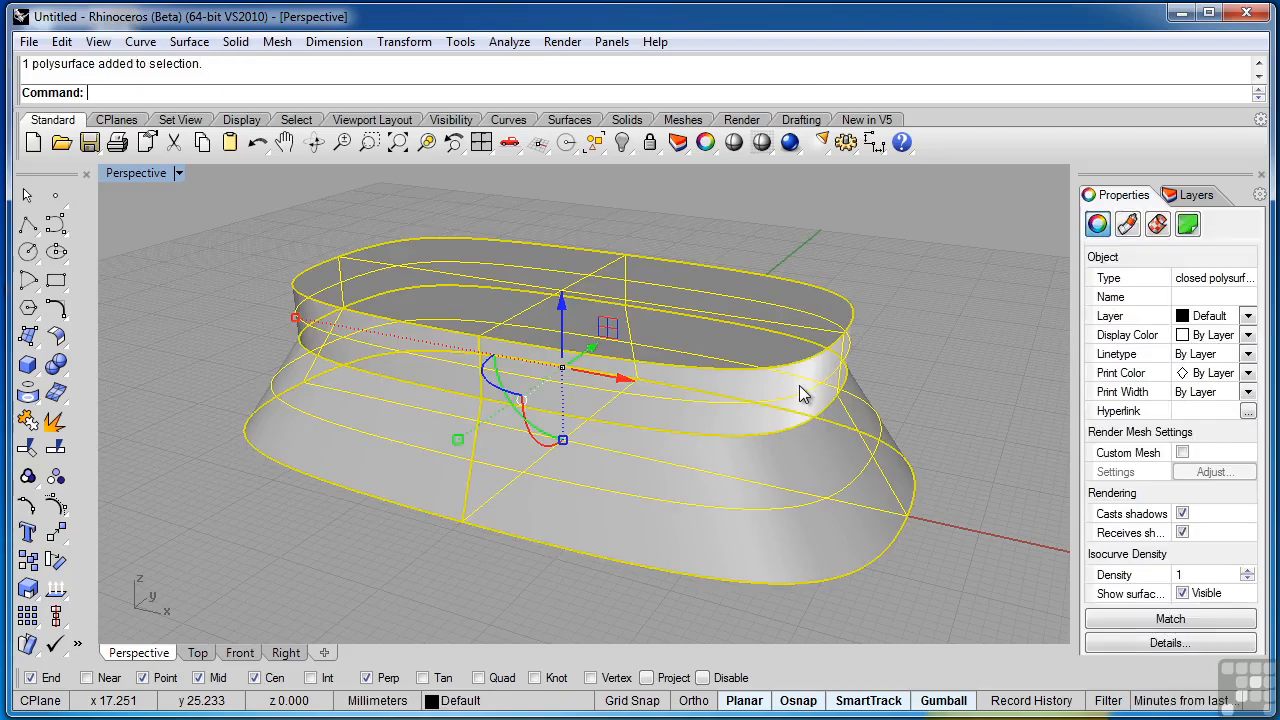
pyautogui.hotkey('ctrl', 'alt', 'w')
pyautogui.click(514, 606)
pyautogui.moveTo(514, 606); pyautogui.dragTo(743, 528, button='right')
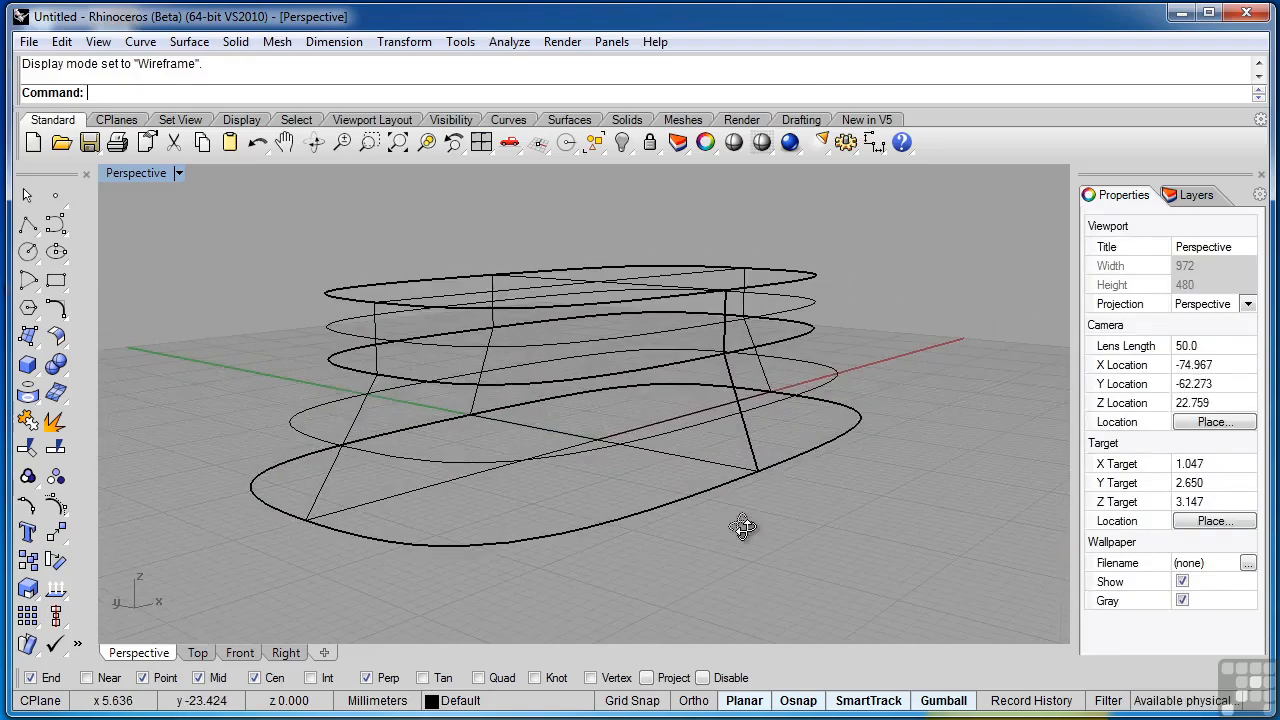
pyautogui.click(607, 369)
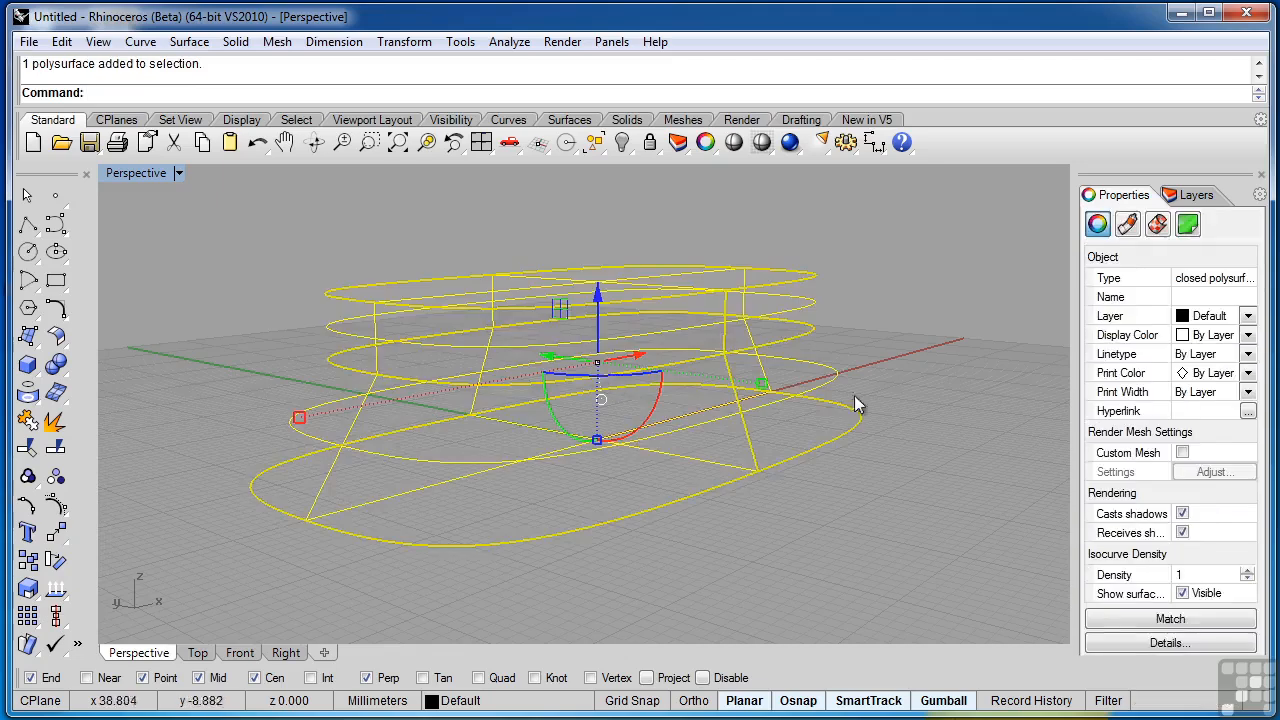
pyautogui.click(897, 336)
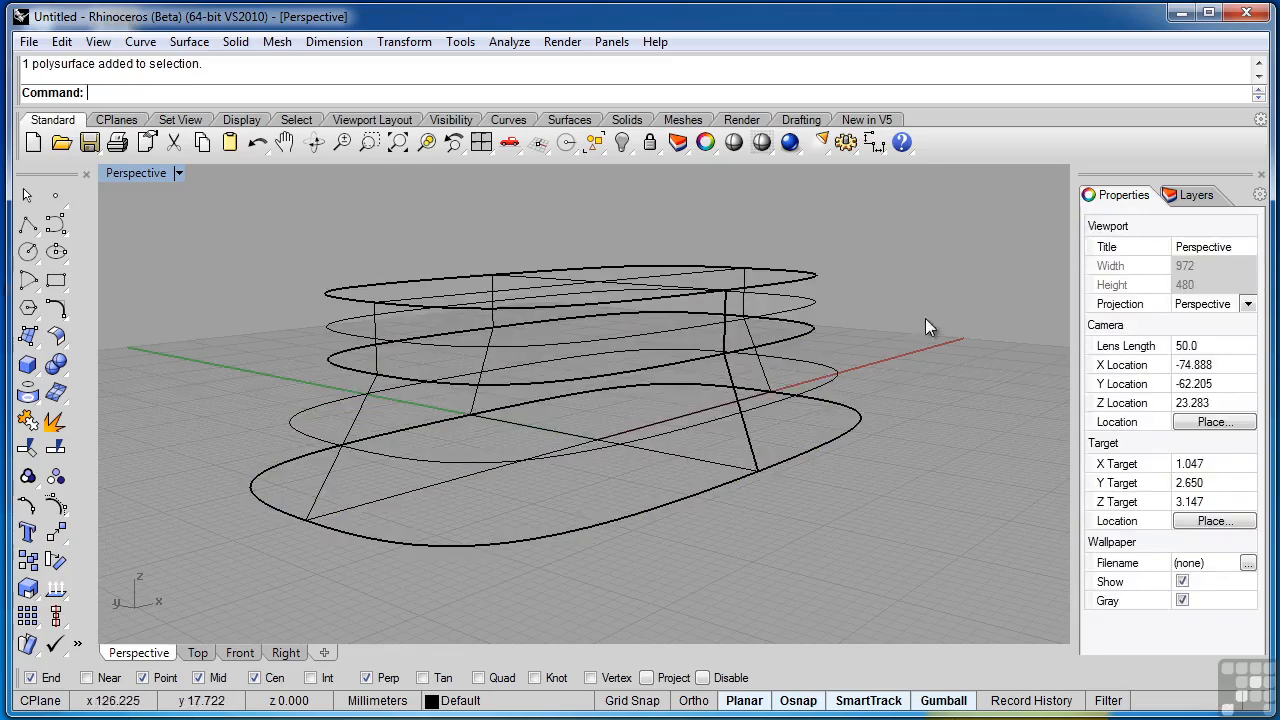
pyautogui.moveTo(927, 320); pyautogui.dragTo(717, 425, button='right')
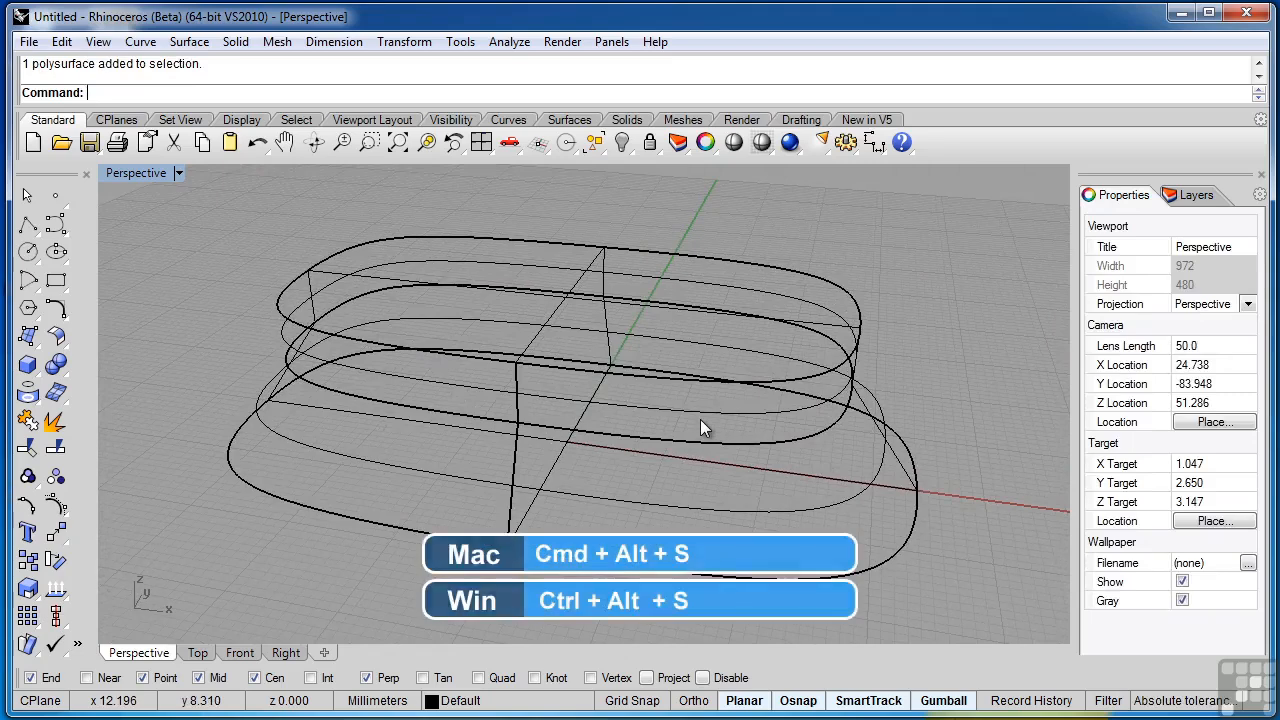
pyautogui.hotkey('ctrl', 'alt', 's')
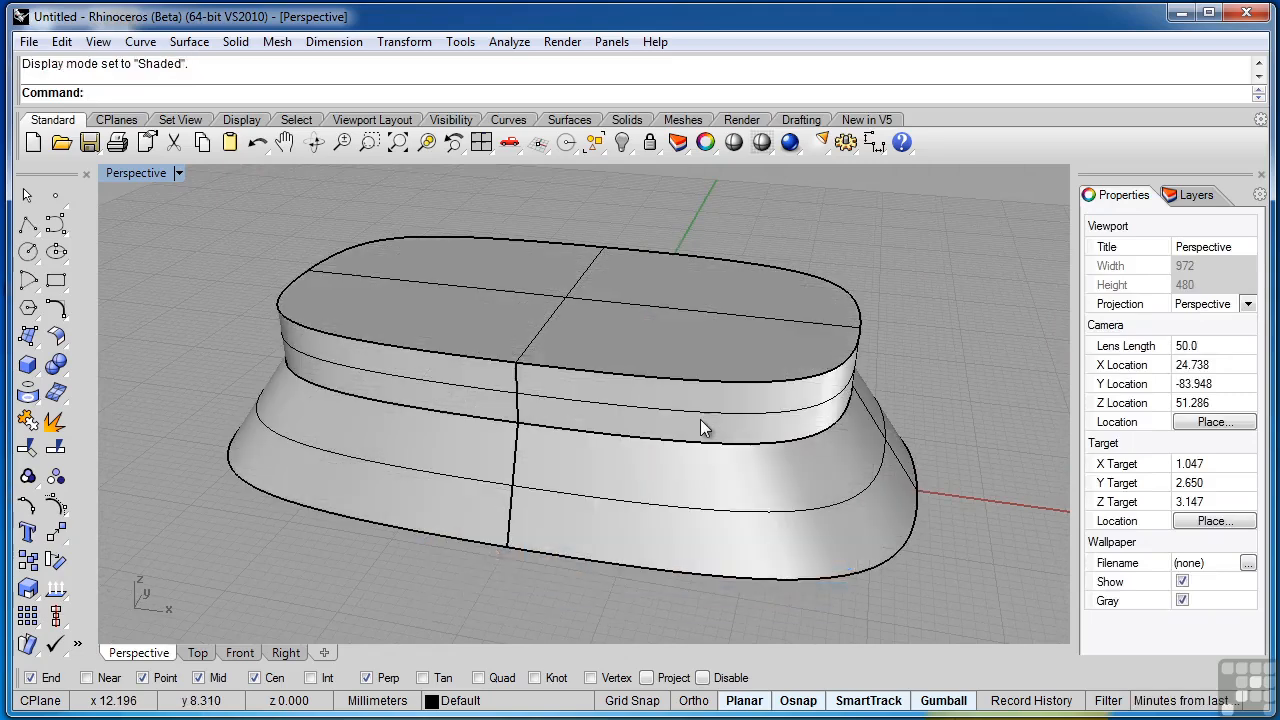
# - Scale a duplicate of the solid's top face proportionally inward with the Gumball, leaving an even rim around it
pyautogui.moveTo(700, 419); pyautogui.dragTo(685, 416, button='right')
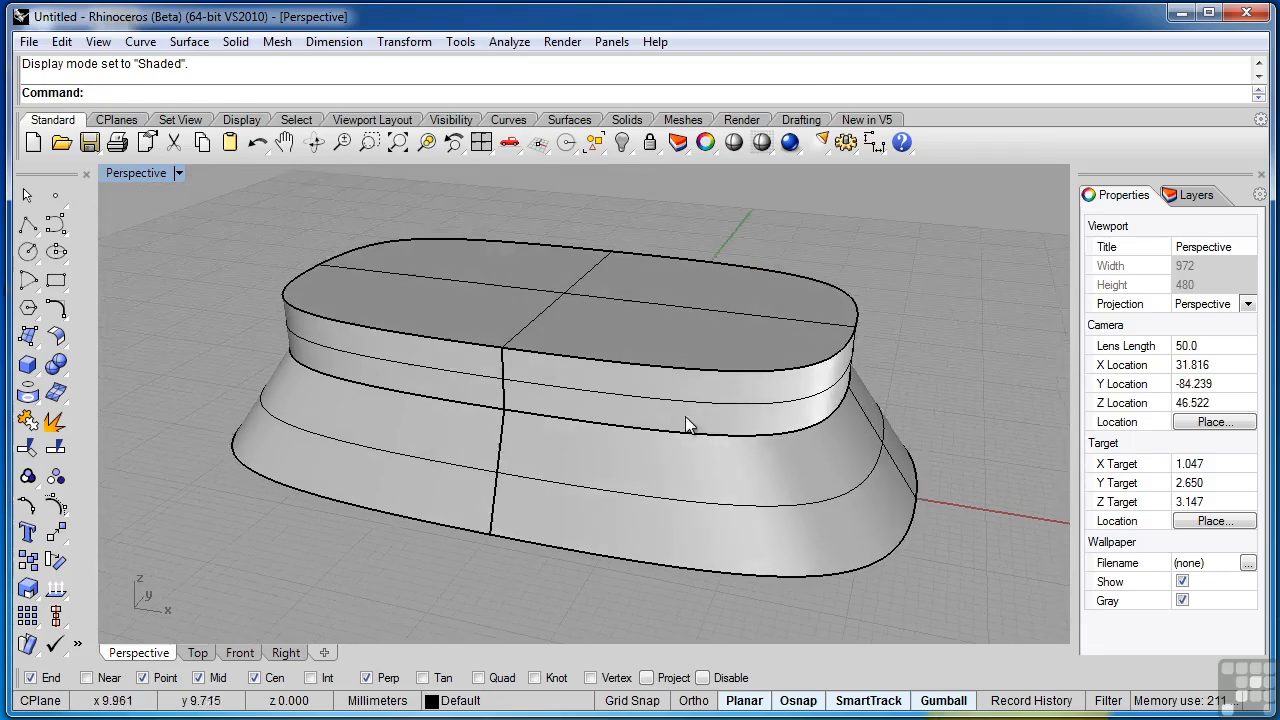
pyautogui.scroll(-2, 685, 416)
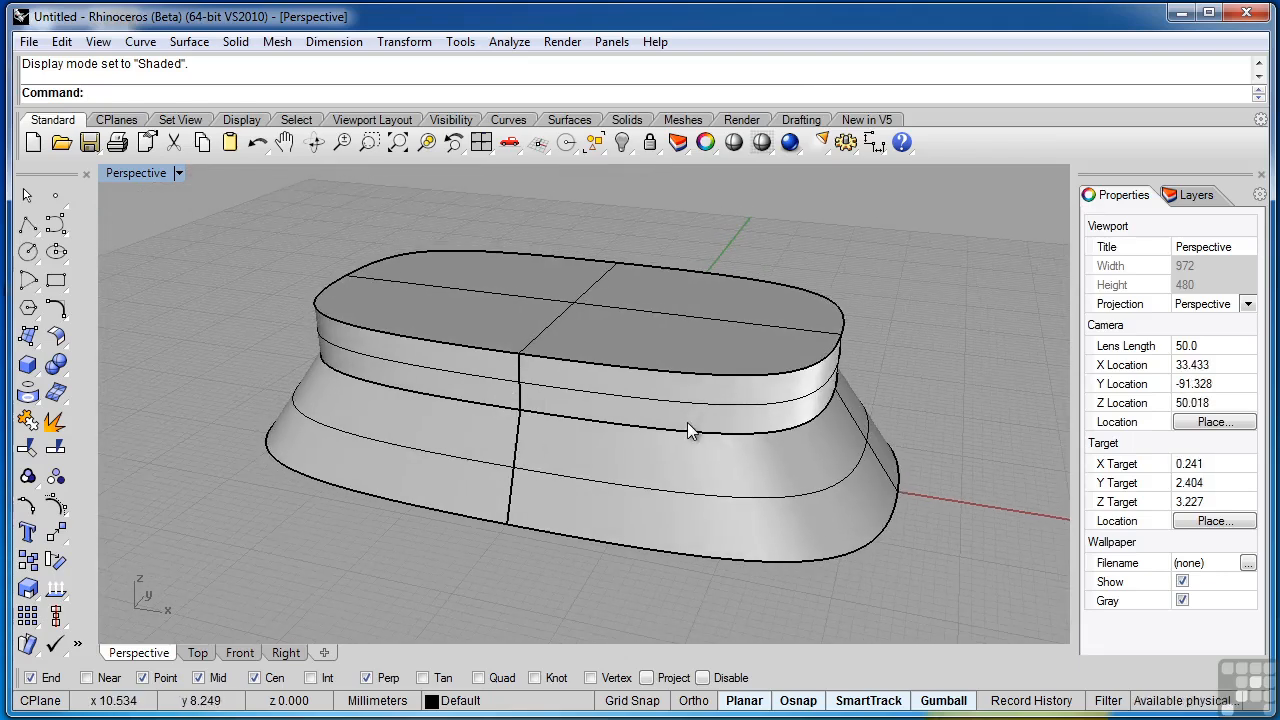
pyautogui.click(667, 320)
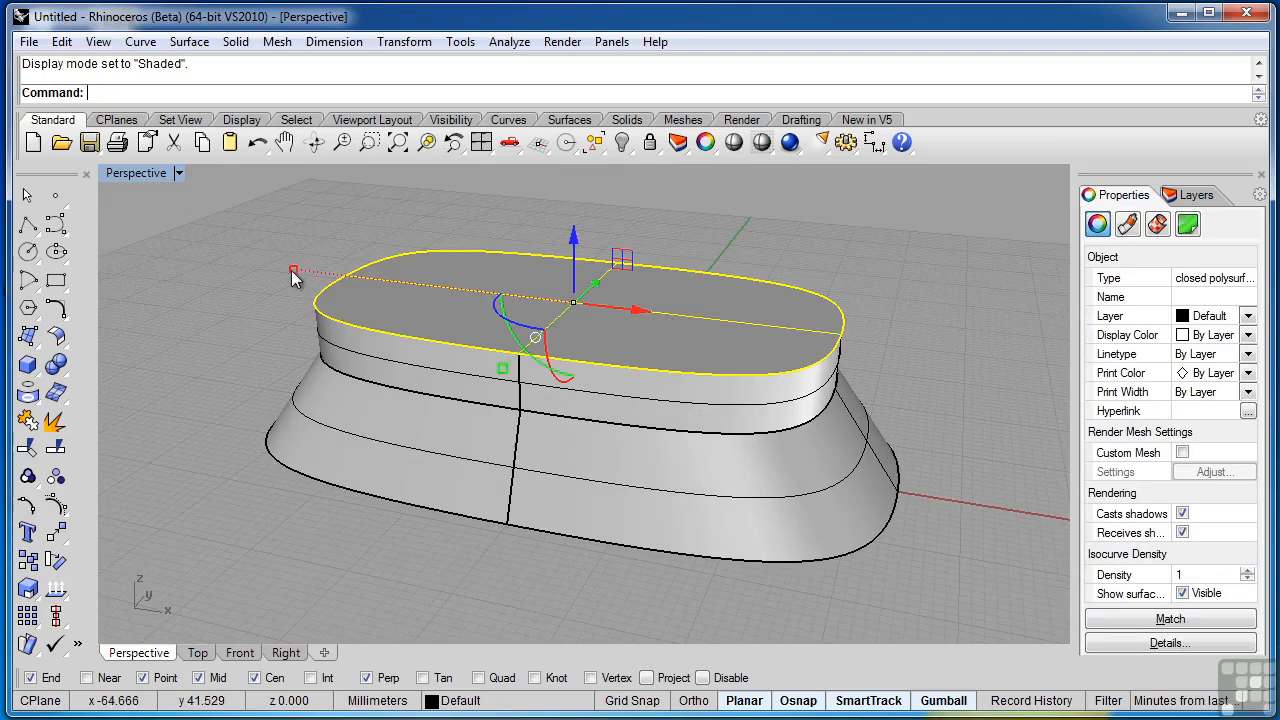
pyautogui.moveTo(293, 276); pyautogui.dragTo(327, 277)
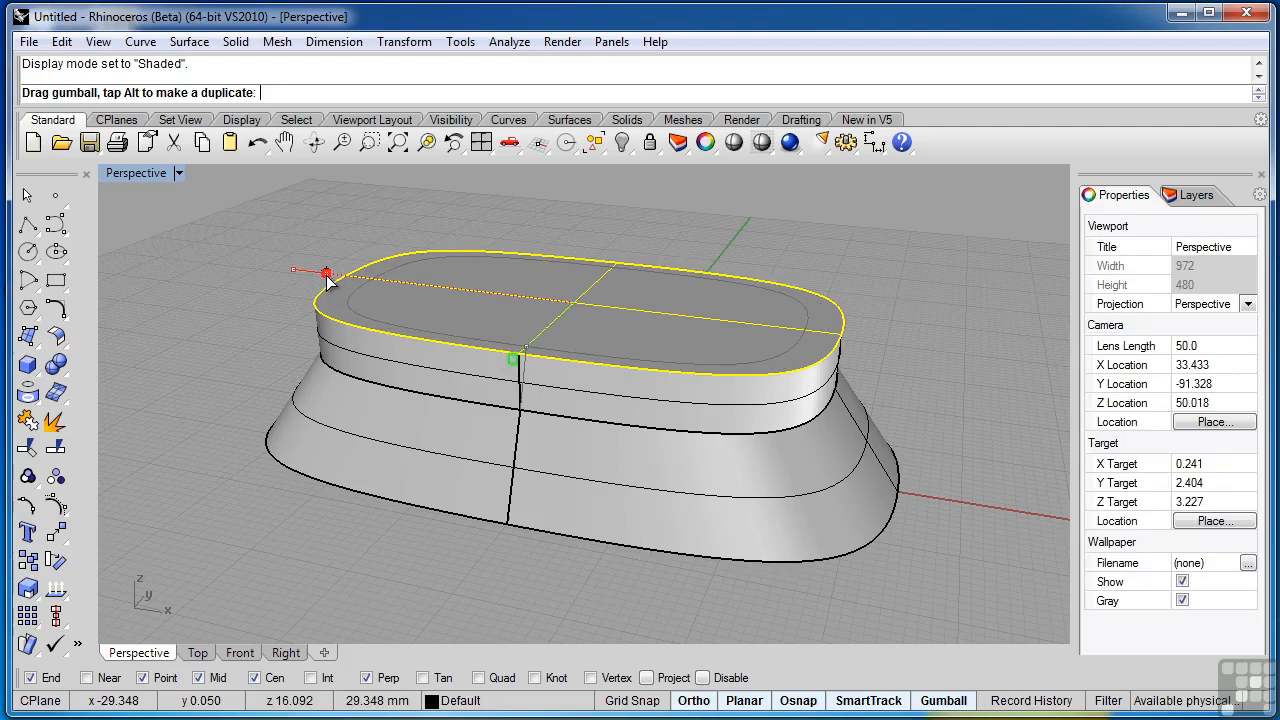
pyautogui.moveTo(327, 277); pyautogui.dragTo(328, 277)
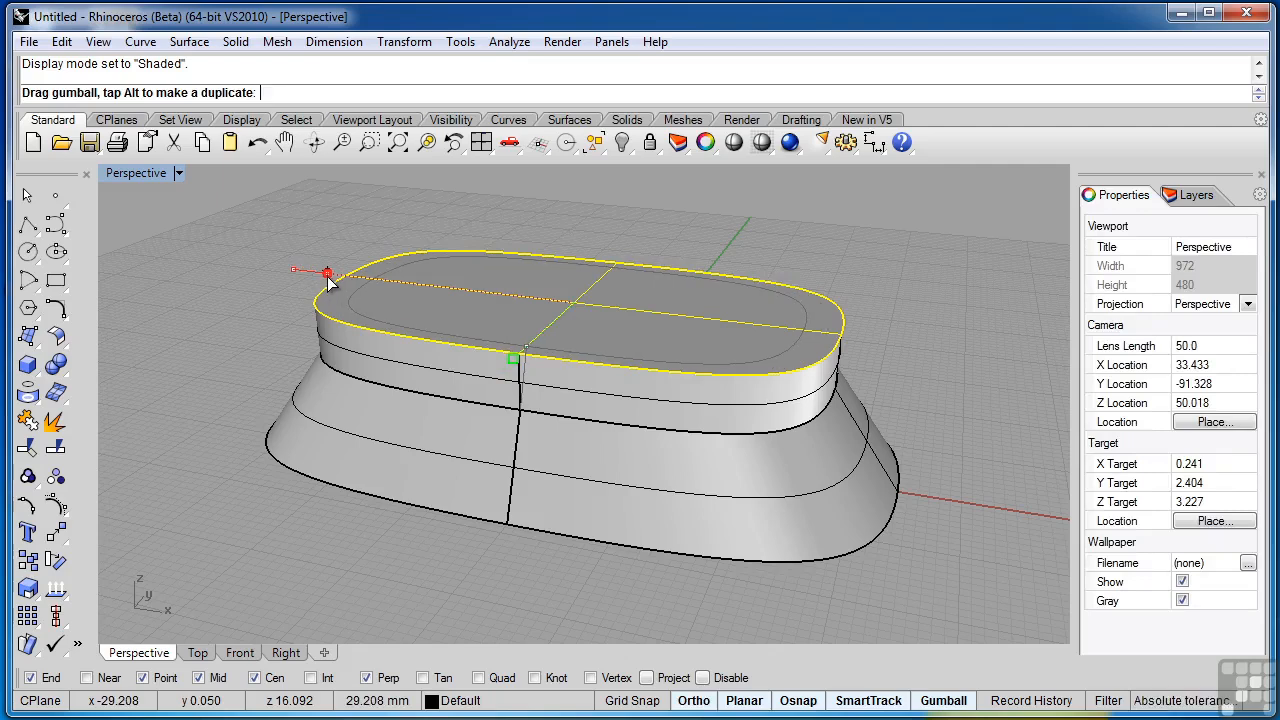
pyautogui.moveTo(328, 280); pyautogui.dragTo(331, 279)
pyautogui.click(909, 261)
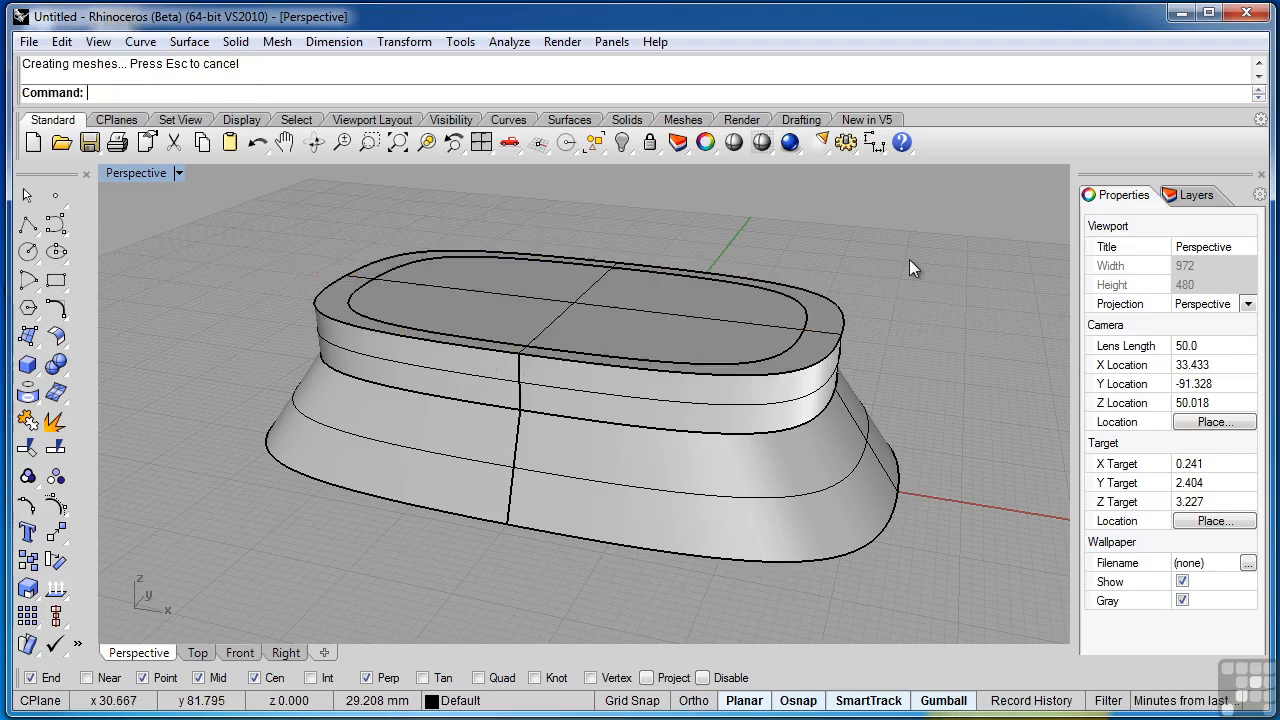
# - Extrude the smaller duplicate surface on top of the solid straight upward by about 4.8 mm with the Gumball
pyautogui.click(840, 328)
pyautogui.click(840, 337)
pyautogui.click(892, 327)
pyautogui.click(810, 327)
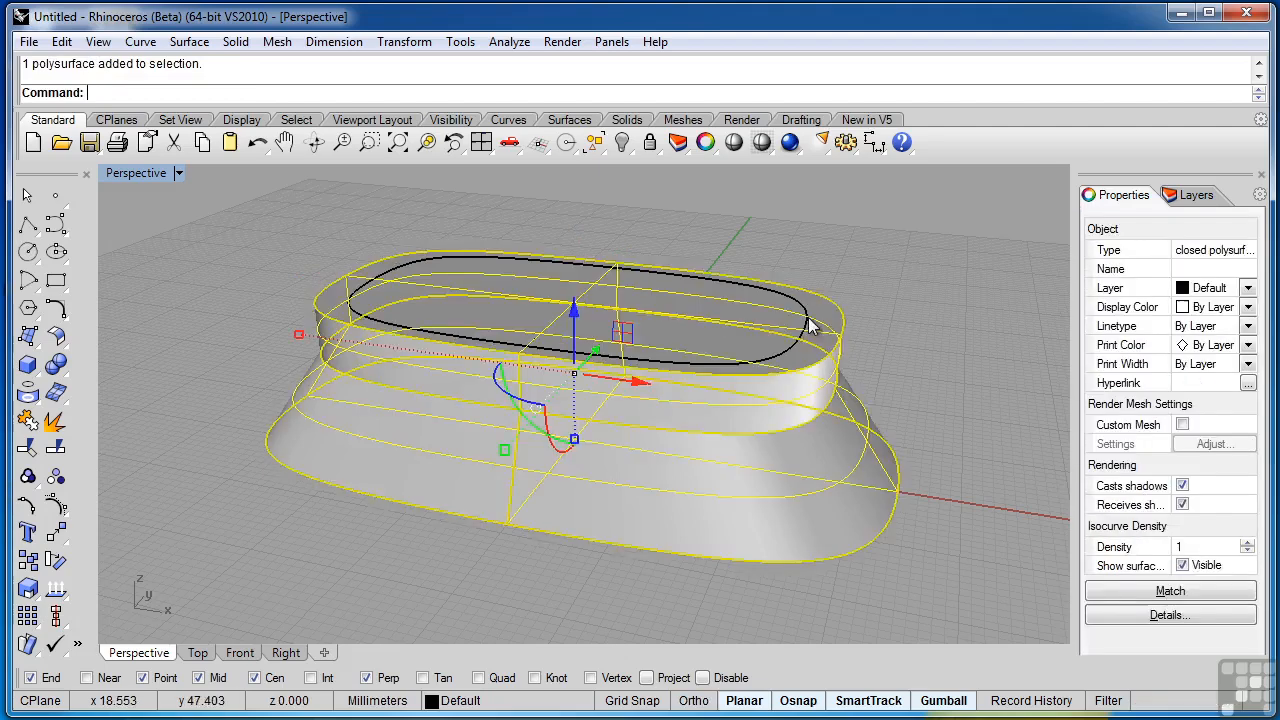
pyautogui.click(806, 320)
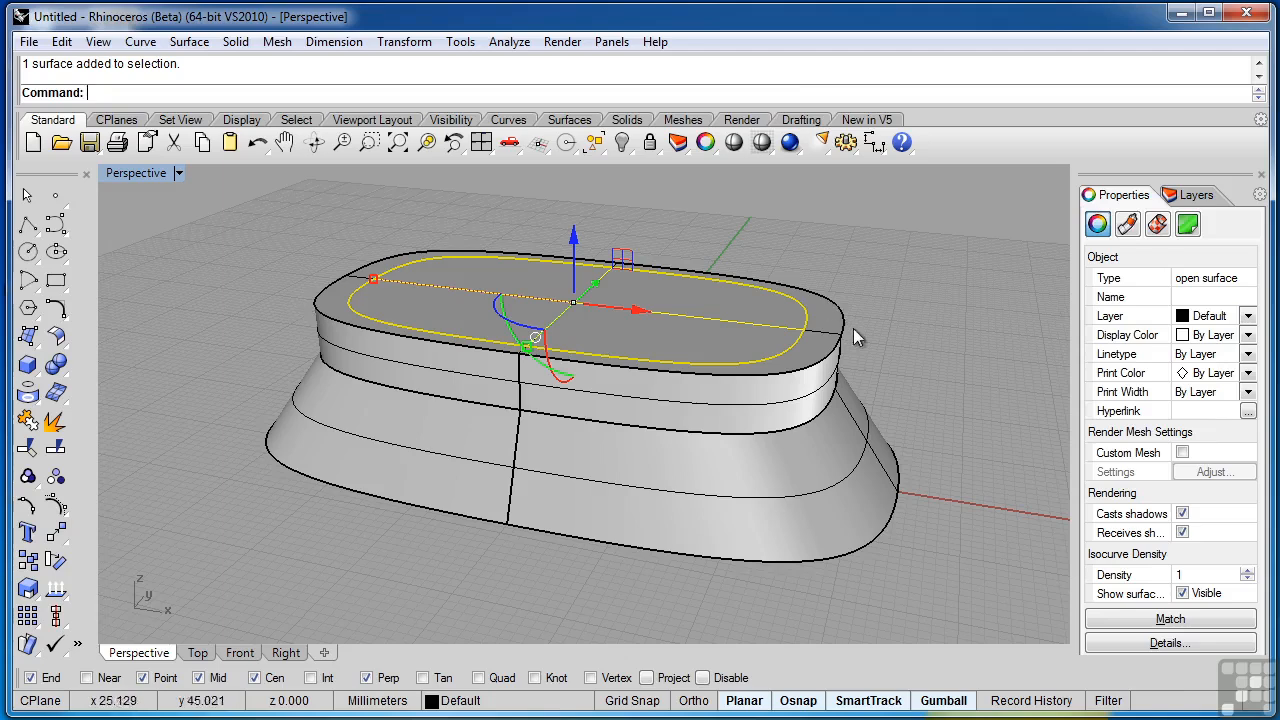
pyautogui.moveTo(575, 240); pyautogui.dragTo(573, 190)
pyautogui.click(745, 215)
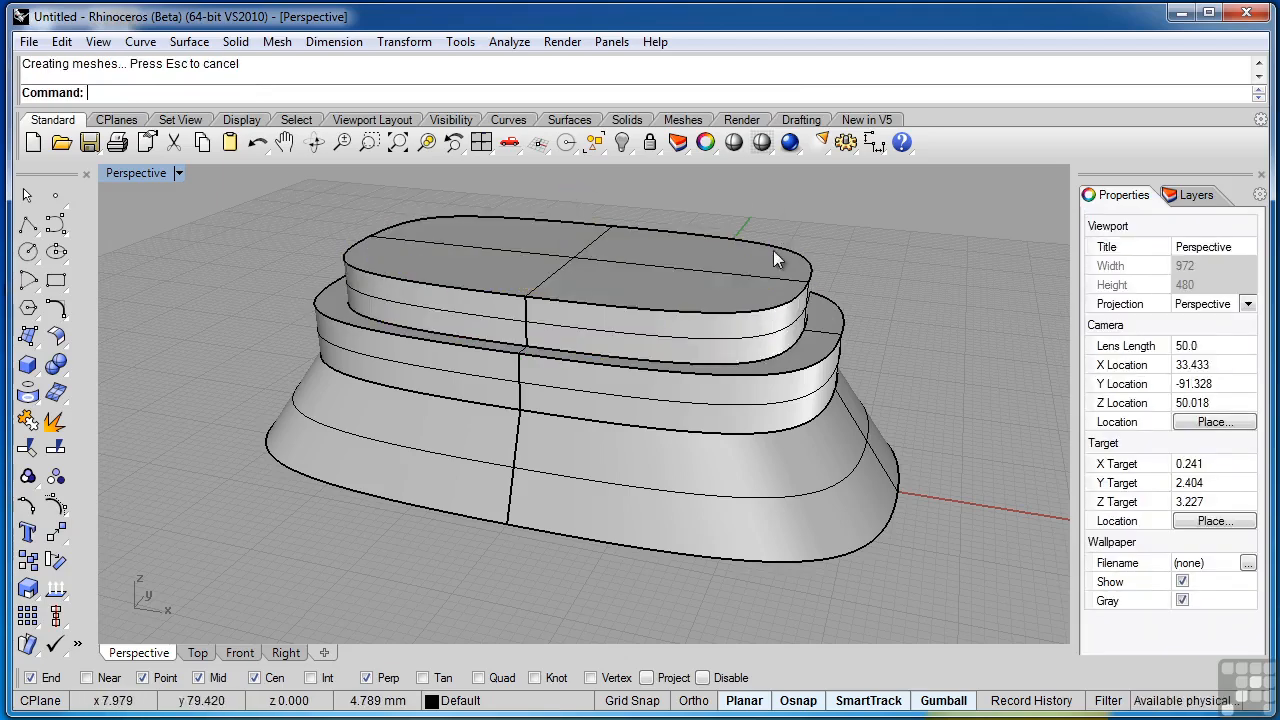
# - Combine the small upper extrusion and the base polysurface into one solid with Boolean Union
pyautogui.click(773, 250)
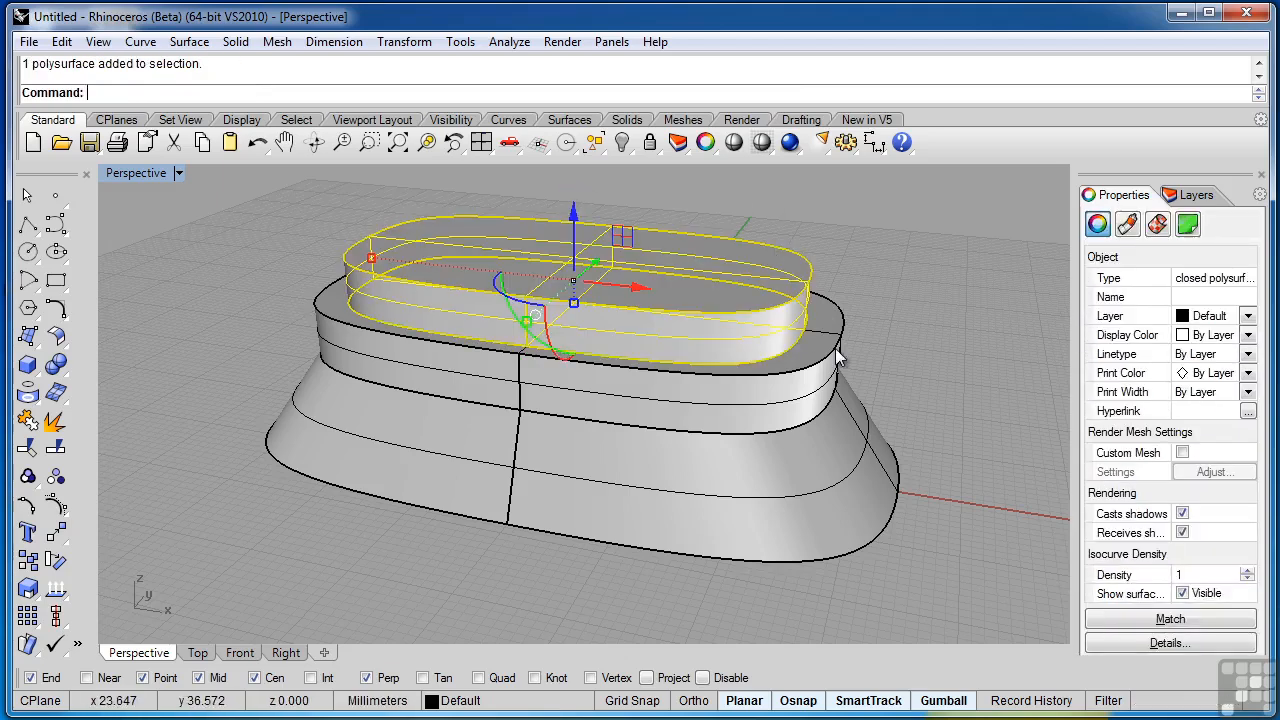
pyautogui.click(835, 348)
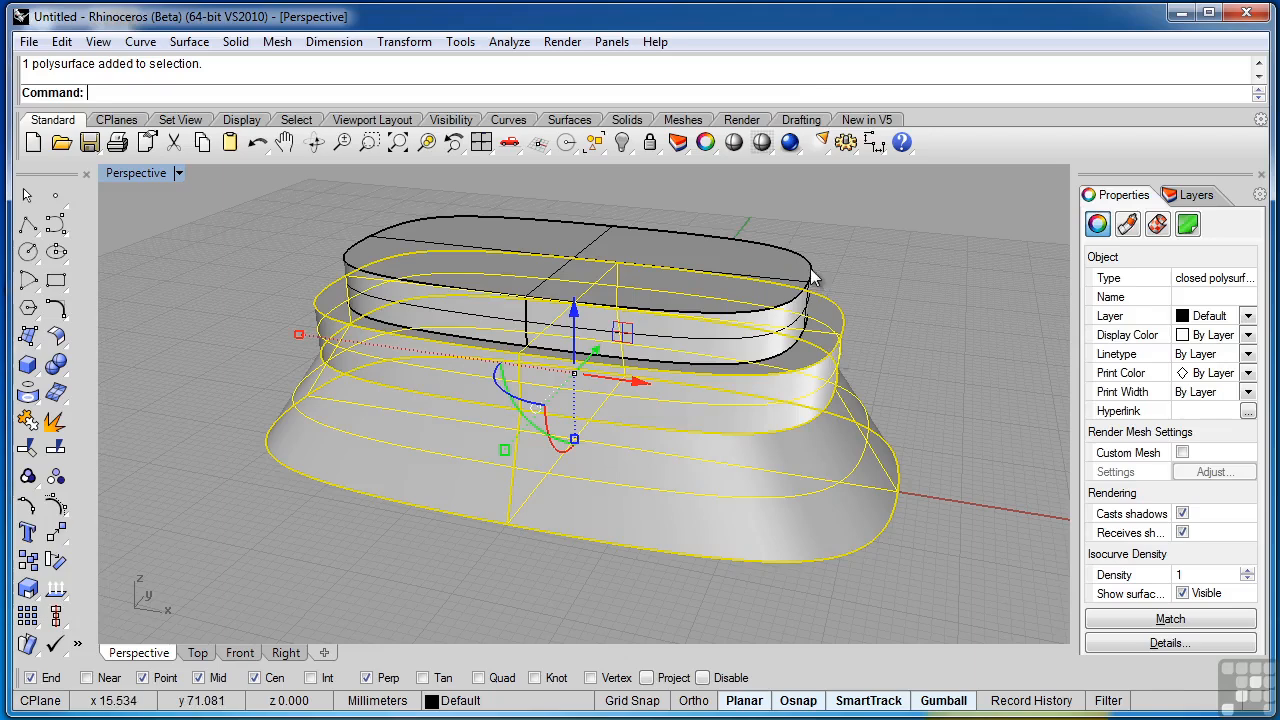
pyautogui.click(812, 277)
pyautogui.keyDown('shift'); pyautogui.click(834, 309); pyautogui.keyUp('shift')
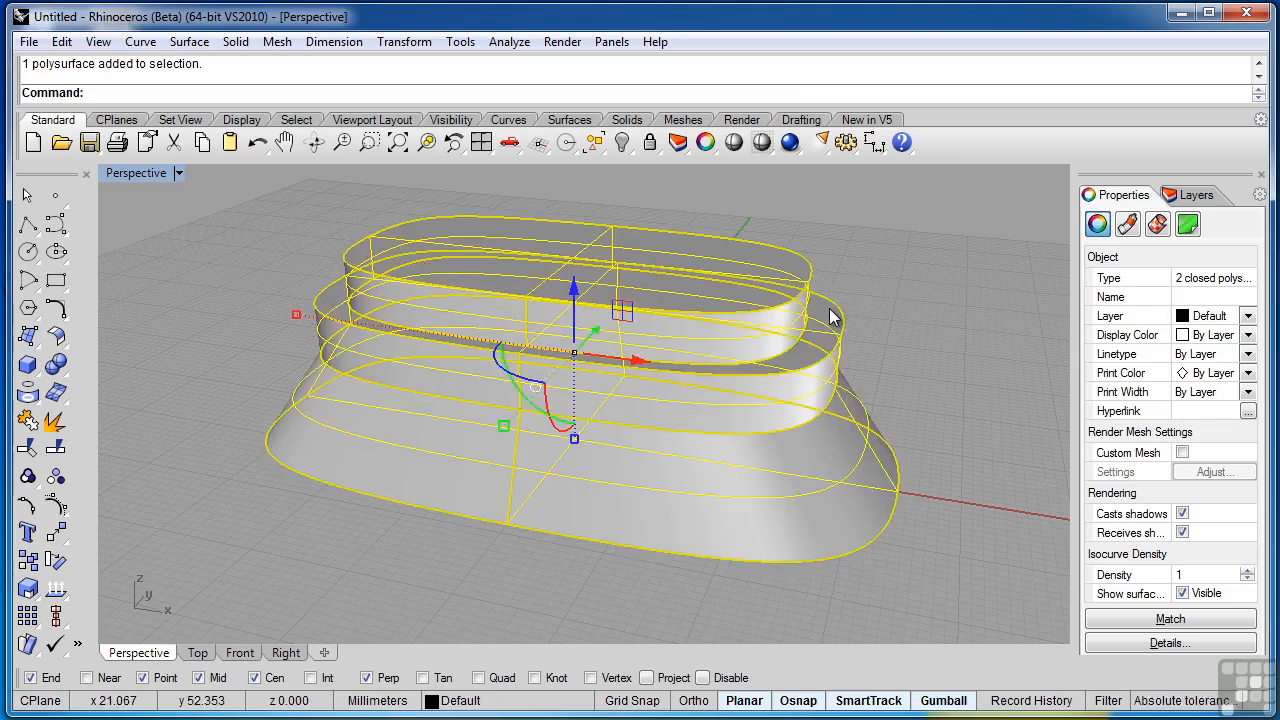
pyautogui.click(58, 368)
pyautogui.click(356, 328)
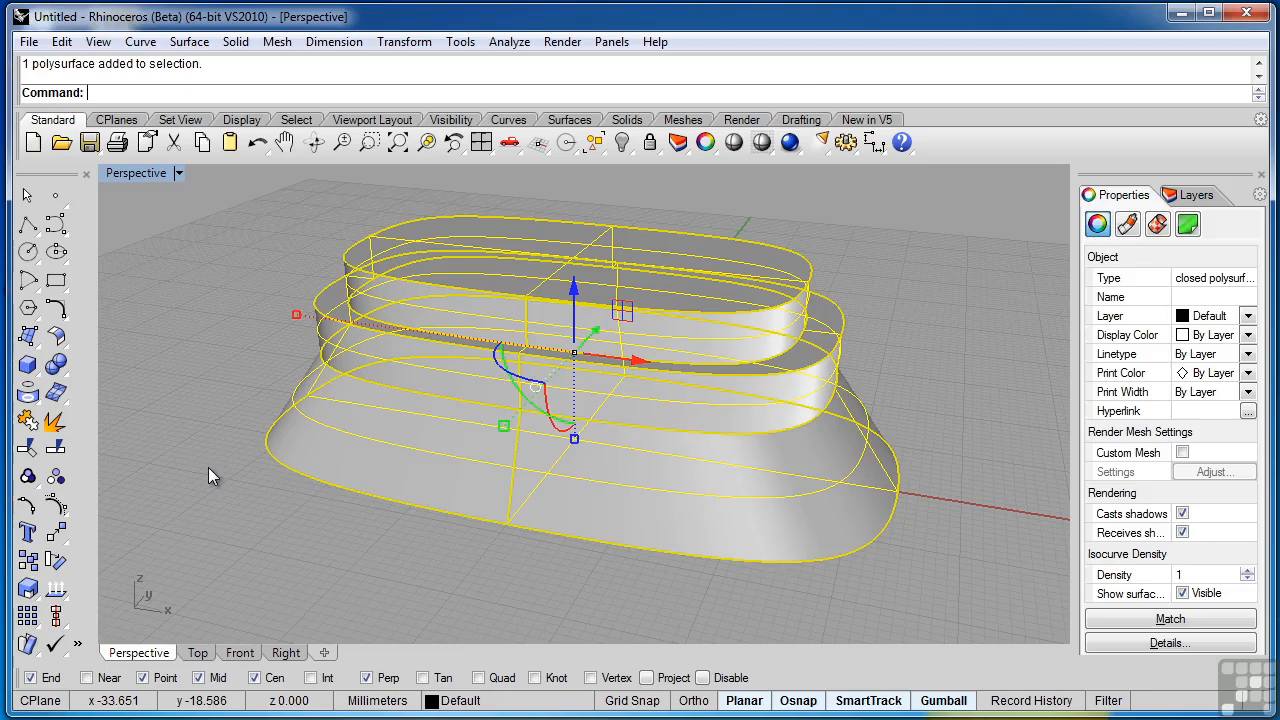
pyautogui.click(208, 477)
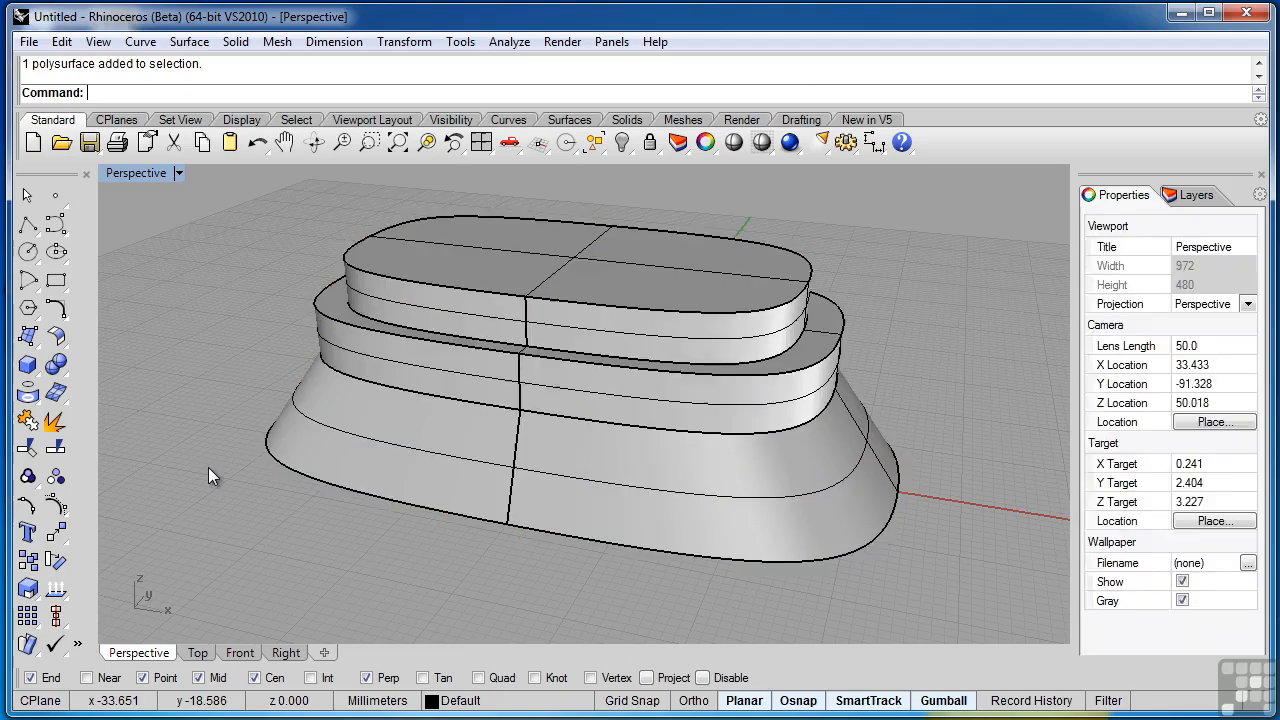
# - Scale the uppermost face proportionally inward and move it down about 11.1 mm with the Gumball to form a tapered recess
pyautogui.click(642, 270)
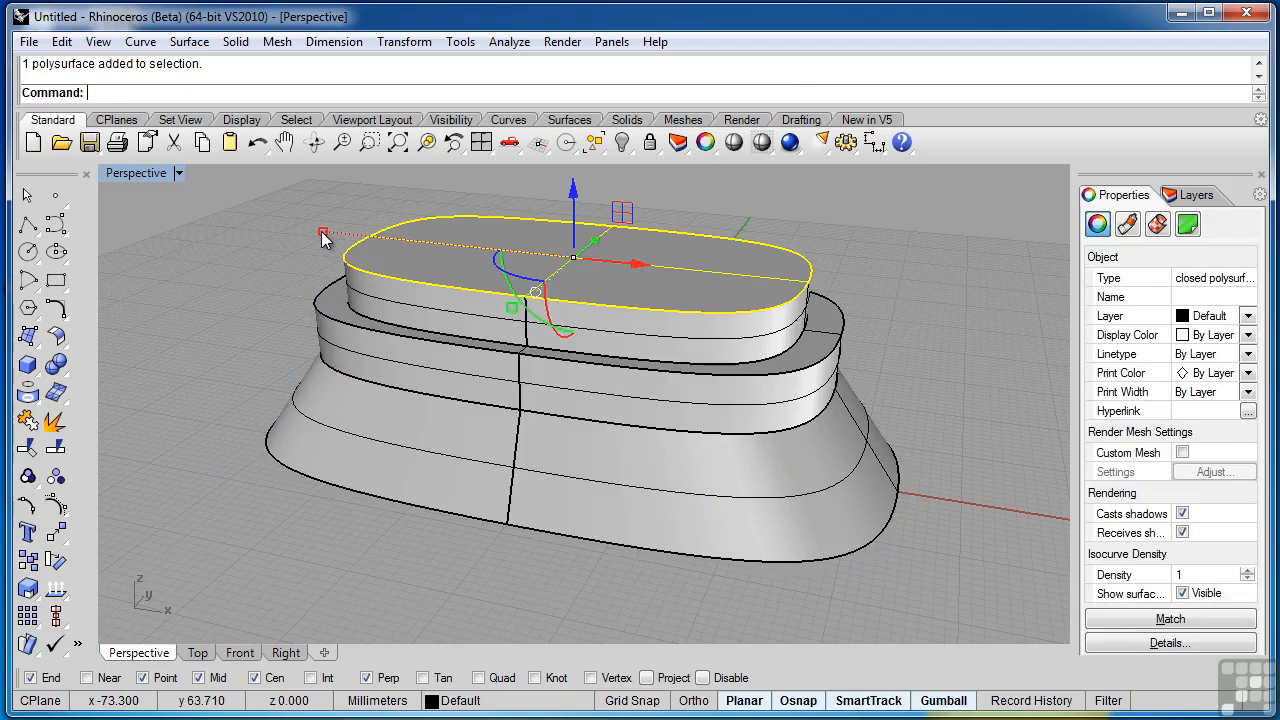
pyautogui.moveTo(322, 233); pyautogui.dragTo(358, 253)
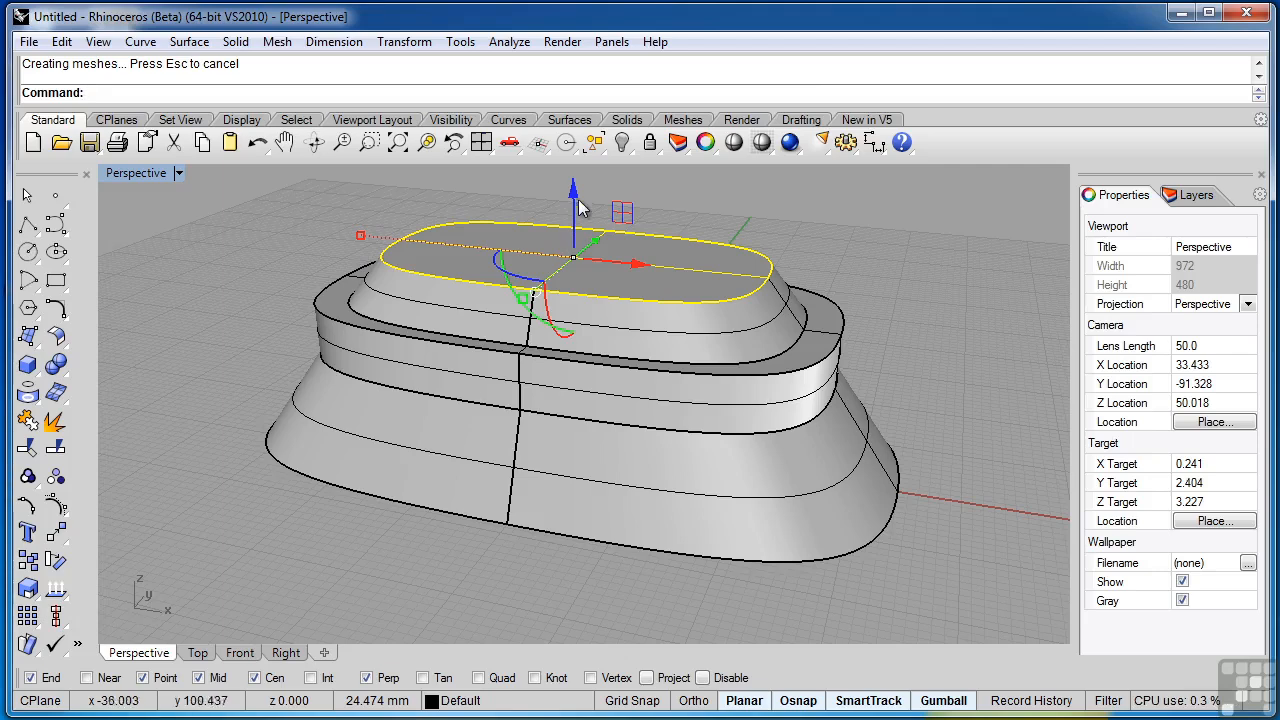
pyautogui.moveTo(577, 200); pyautogui.dragTo(571, 299)
pyautogui.click(175, 529)
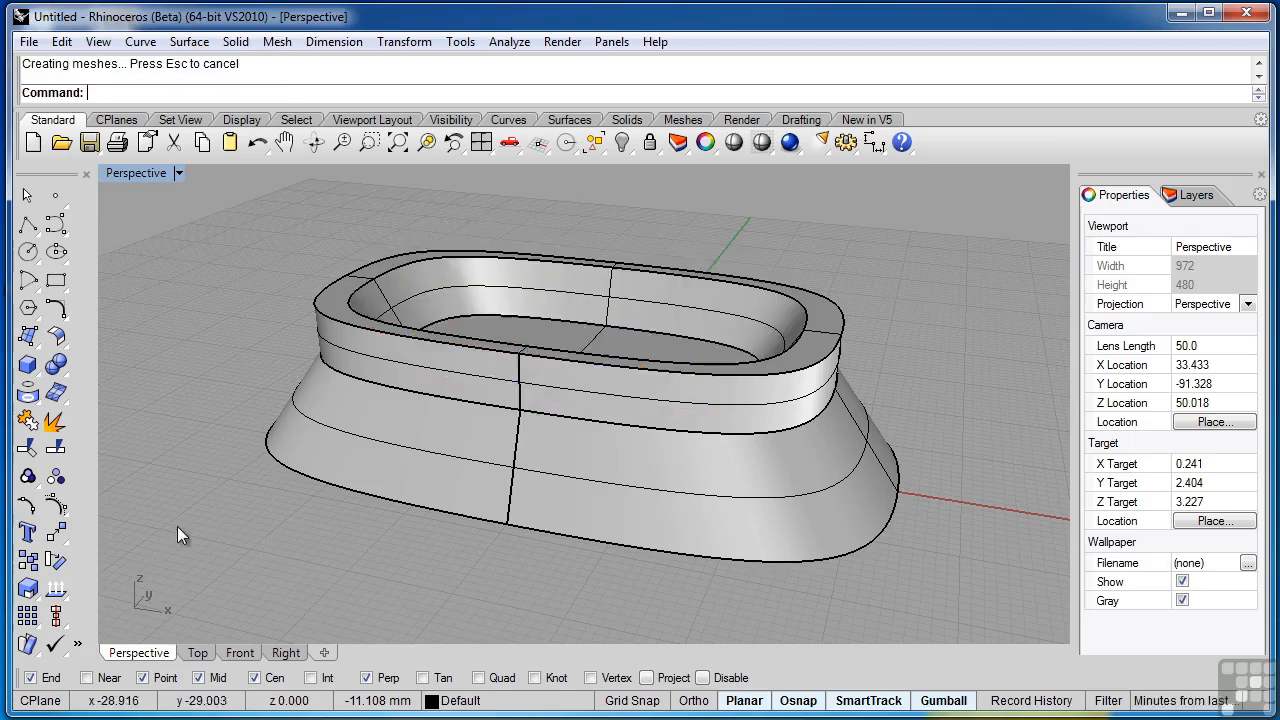
# - Raise the recess floor and the surrounding rim face together by about 5.5 mm with the Gumball
pyautogui.moveTo(565, 466); pyautogui.dragTo(540, 490, button='right')
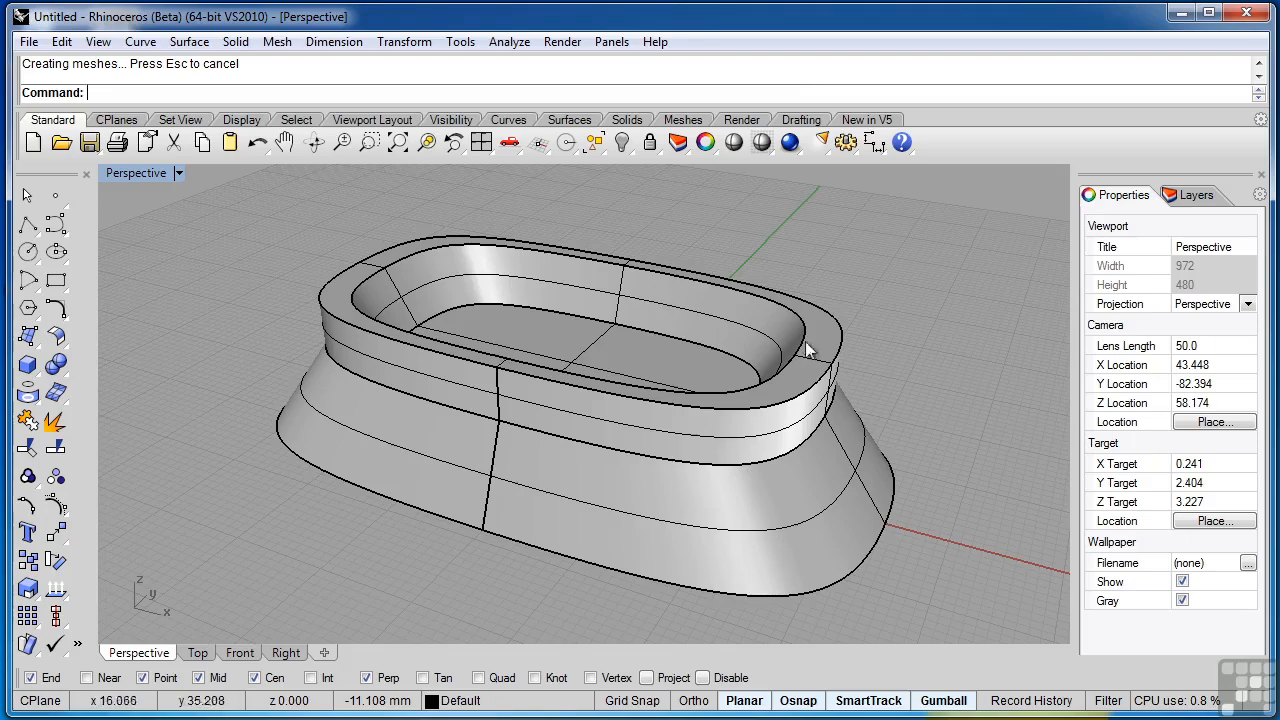
pyautogui.click(679, 367)
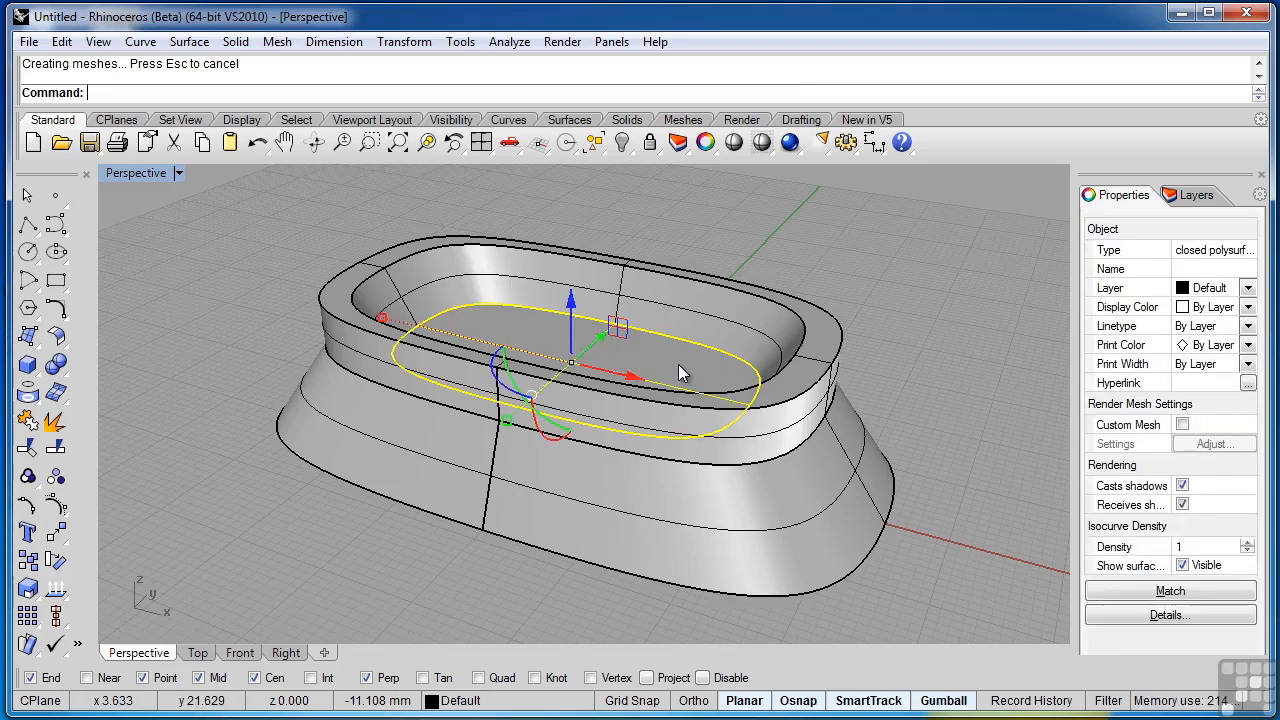
pyautogui.keyDown('shift'); pyautogui.click(827, 340); pyautogui.keyUp('shift')
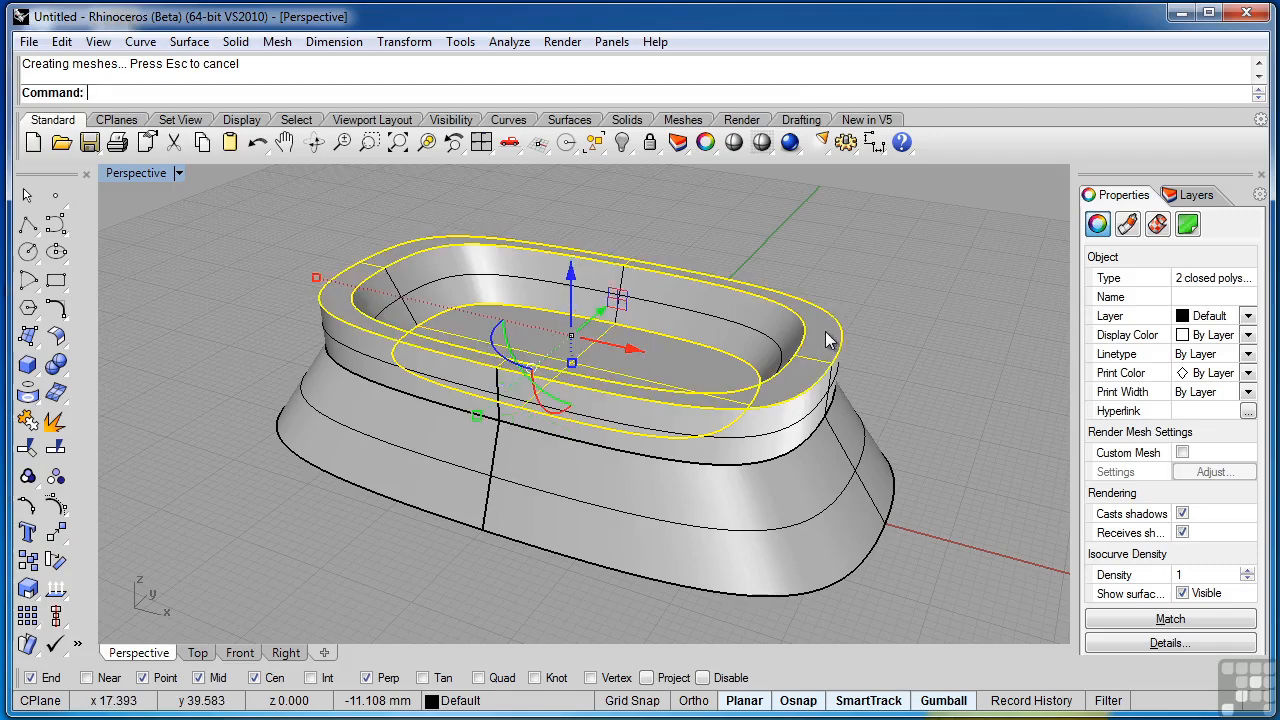
pyautogui.moveTo(574, 274); pyautogui.dragTo(573, 218)
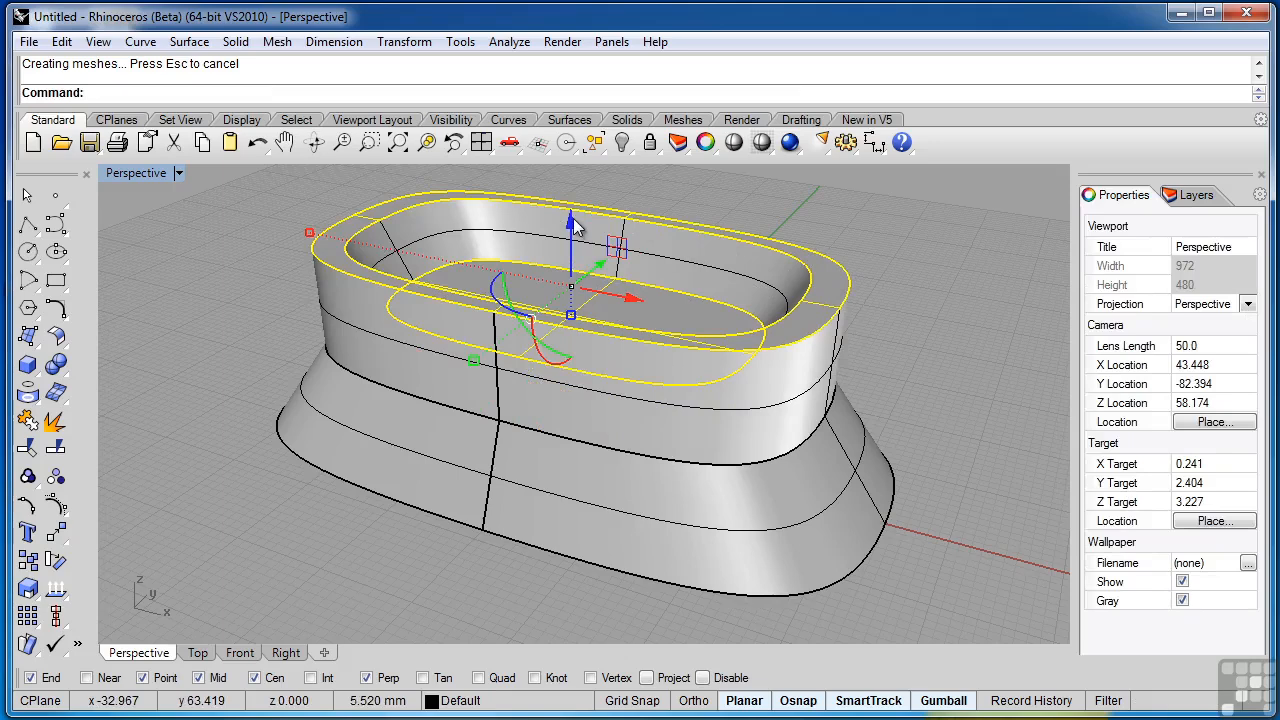
pyautogui.keyDown('shift'); pyautogui.moveTo(654, 270); pyautogui.dragTo(685, 335, button='right'); pyautogui.keyUp('shift')
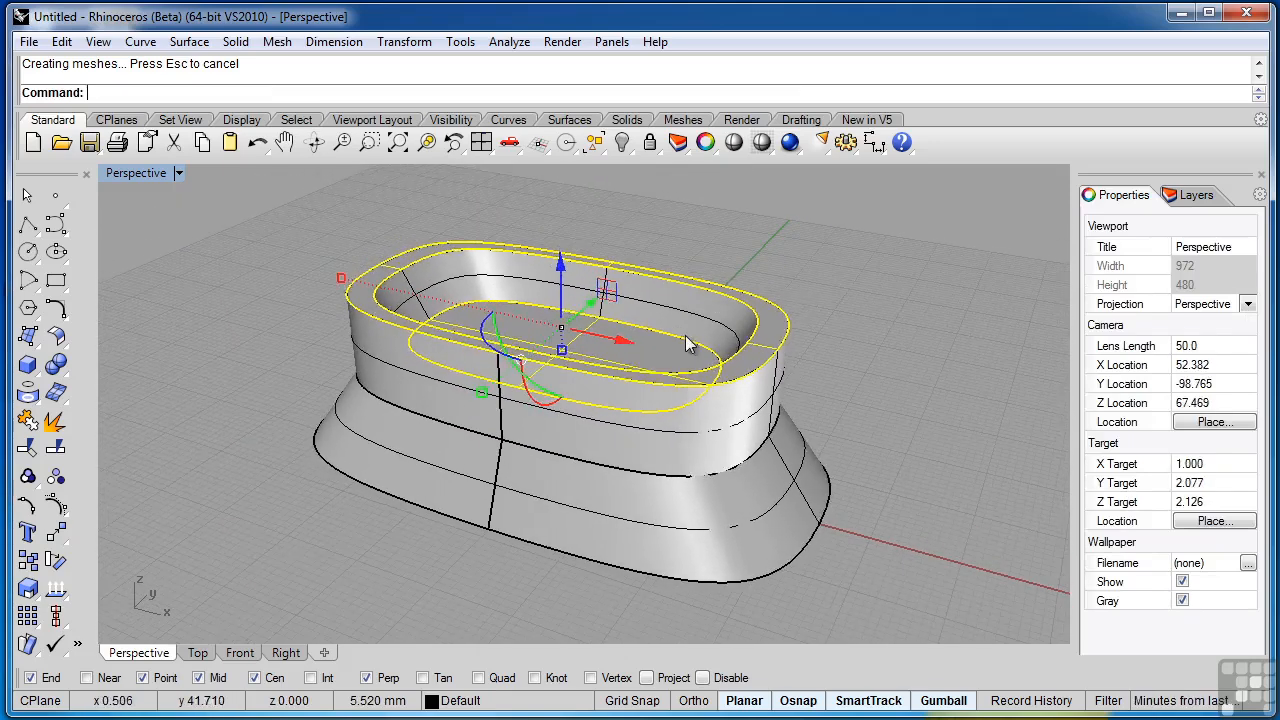
pyautogui.click(836, 261)
# - Raise only the recess floor face by about 3.7 mm with the Gumball
pyautogui.click(639, 345)
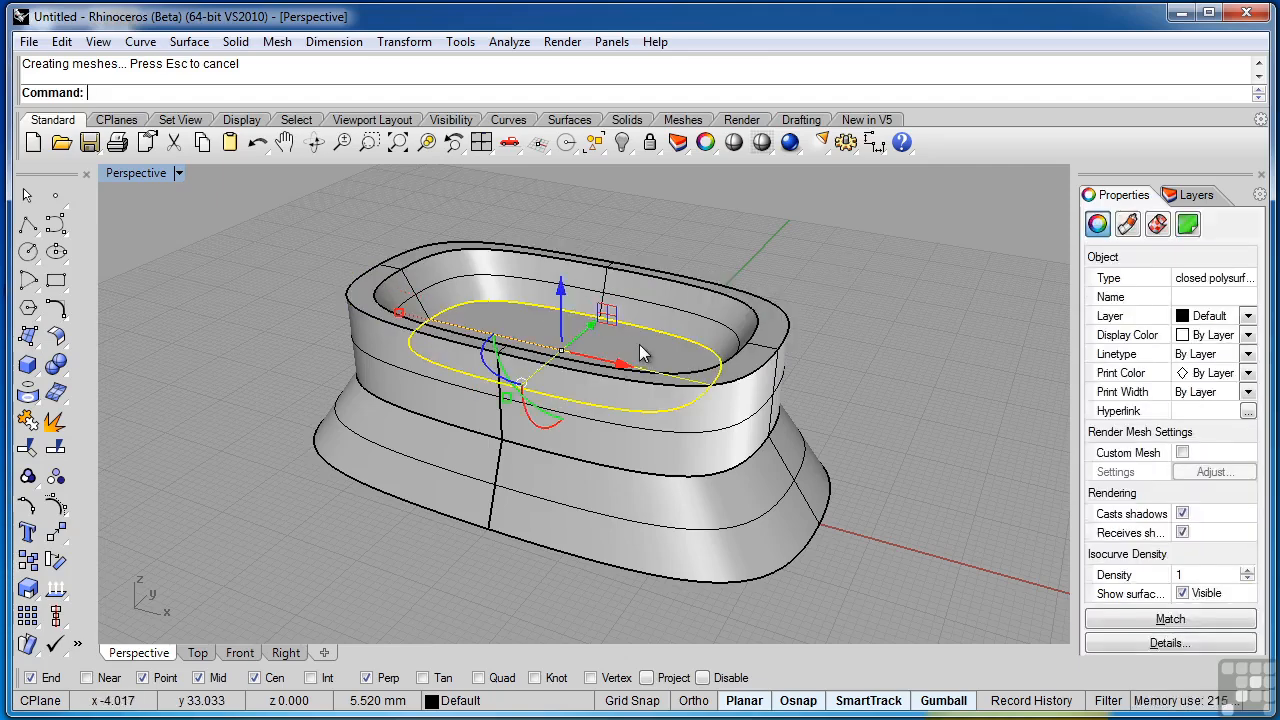
pyautogui.moveTo(563, 288); pyautogui.dragTo(563, 255)
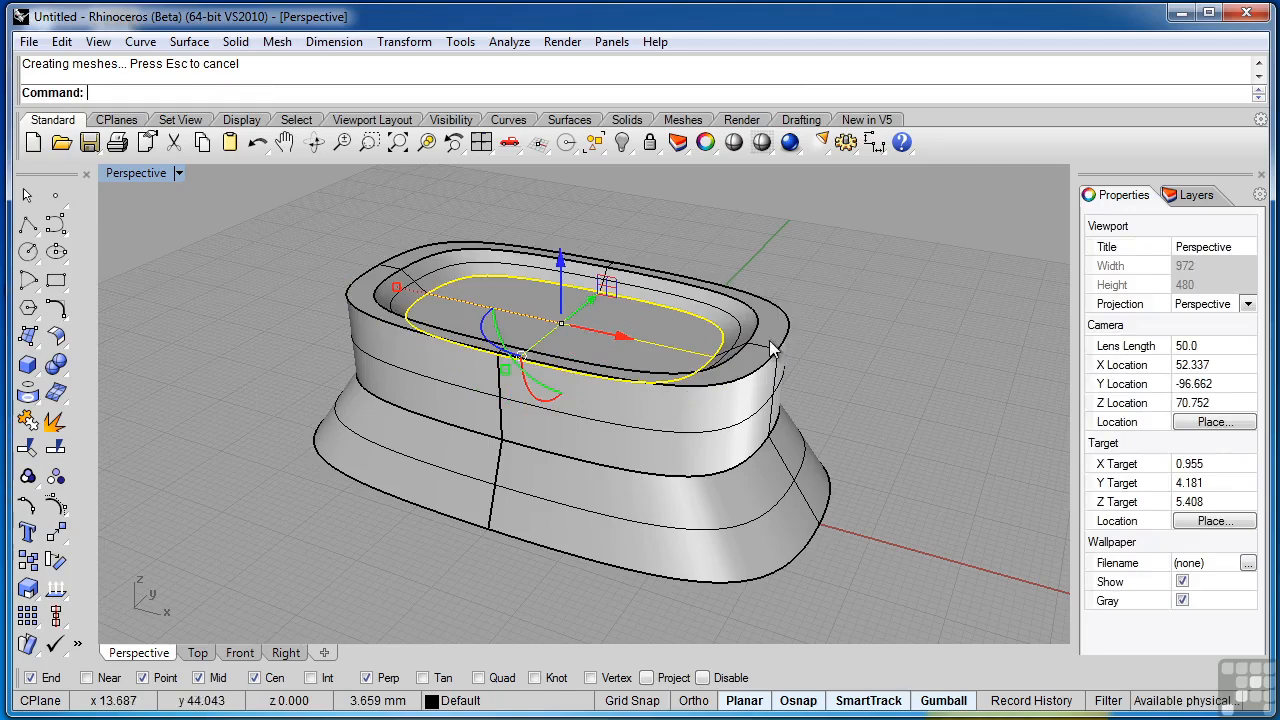
pyautogui.click(814, 286)
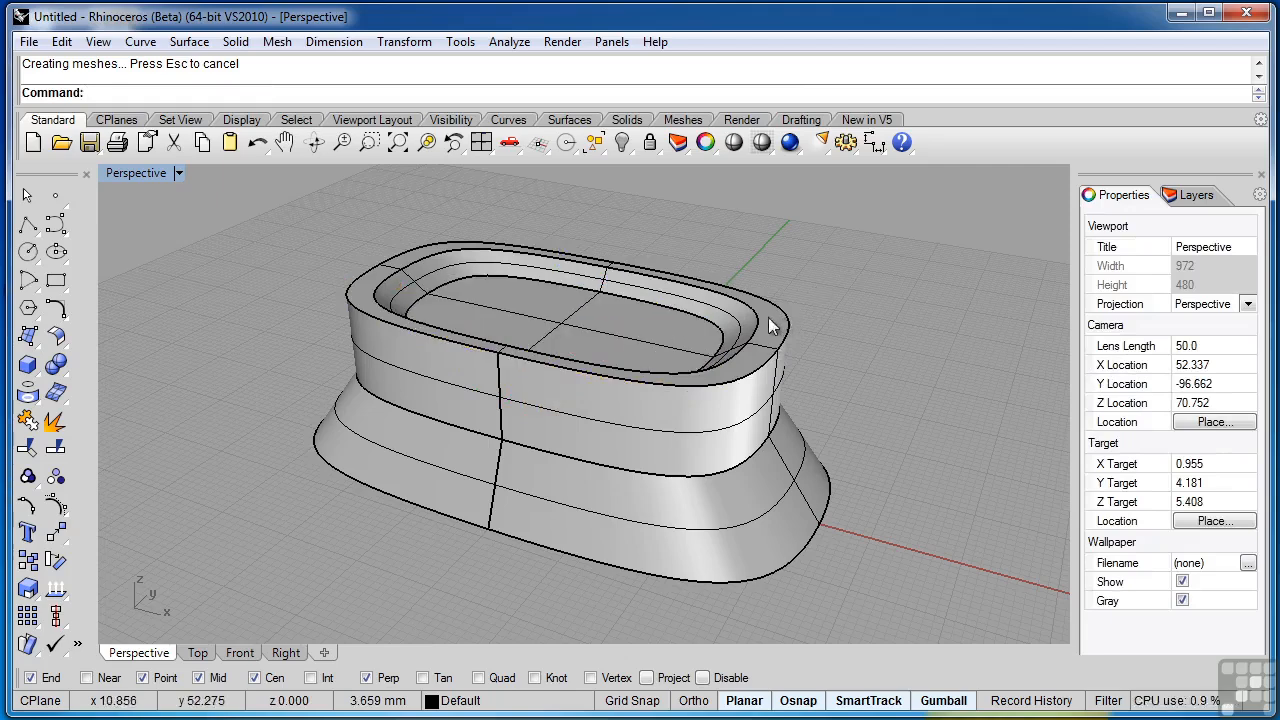
# - Raise only the top rim face by about 3.8 mm with the Gumball to deepen the recess
pyautogui.click(768, 317)
pyautogui.moveTo(563, 248); pyautogui.dragTo(563, 218)
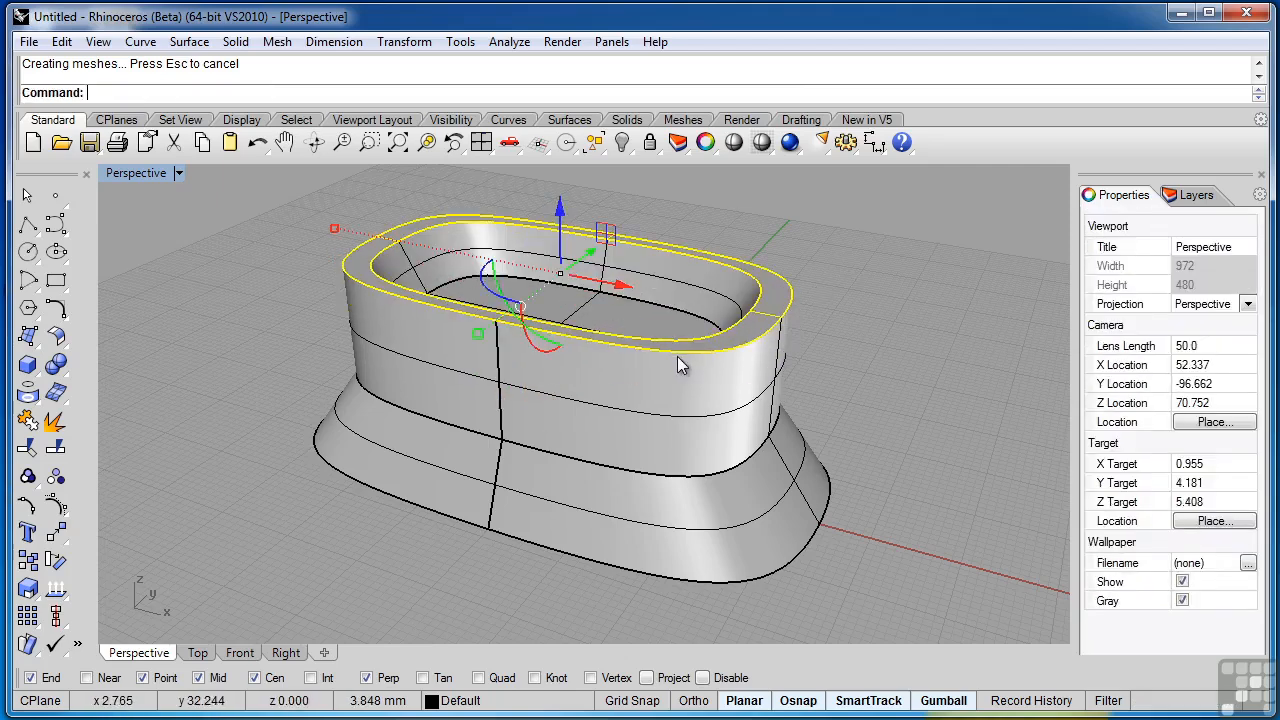
pyautogui.click(850, 304)
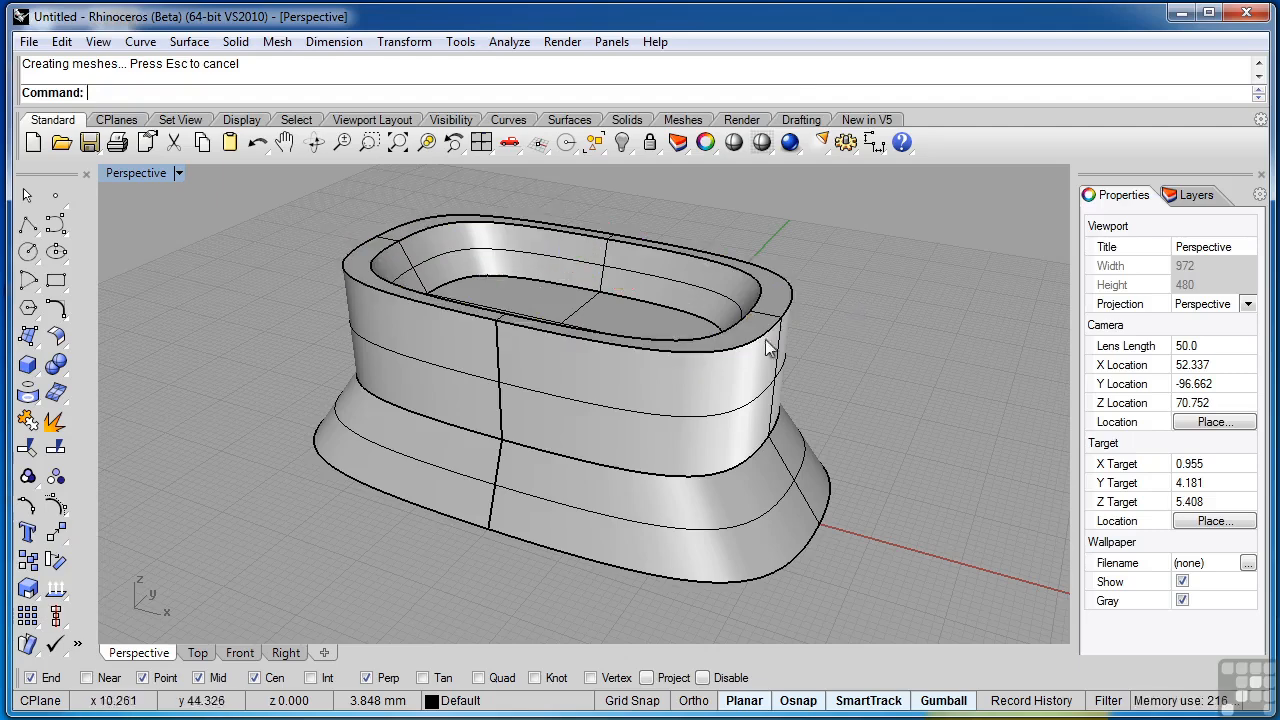
# - Rotate the recess floor and rim face together by about 25 degrees around the X axis with the Gumball
pyautogui.keyDown('shift'); pyautogui.moveTo(846, 320); pyautogui.dragTo(850, 340, button='right'); pyautogui.keyUp('shift')
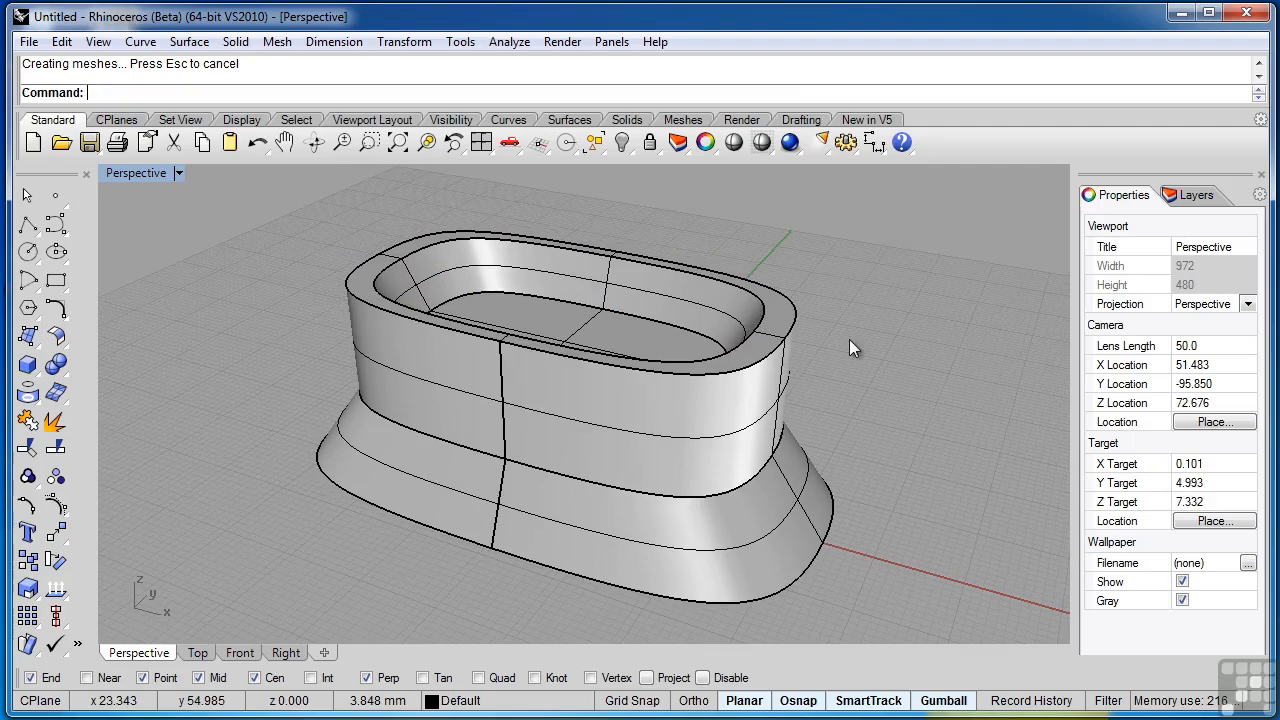
pyautogui.click(632, 335)
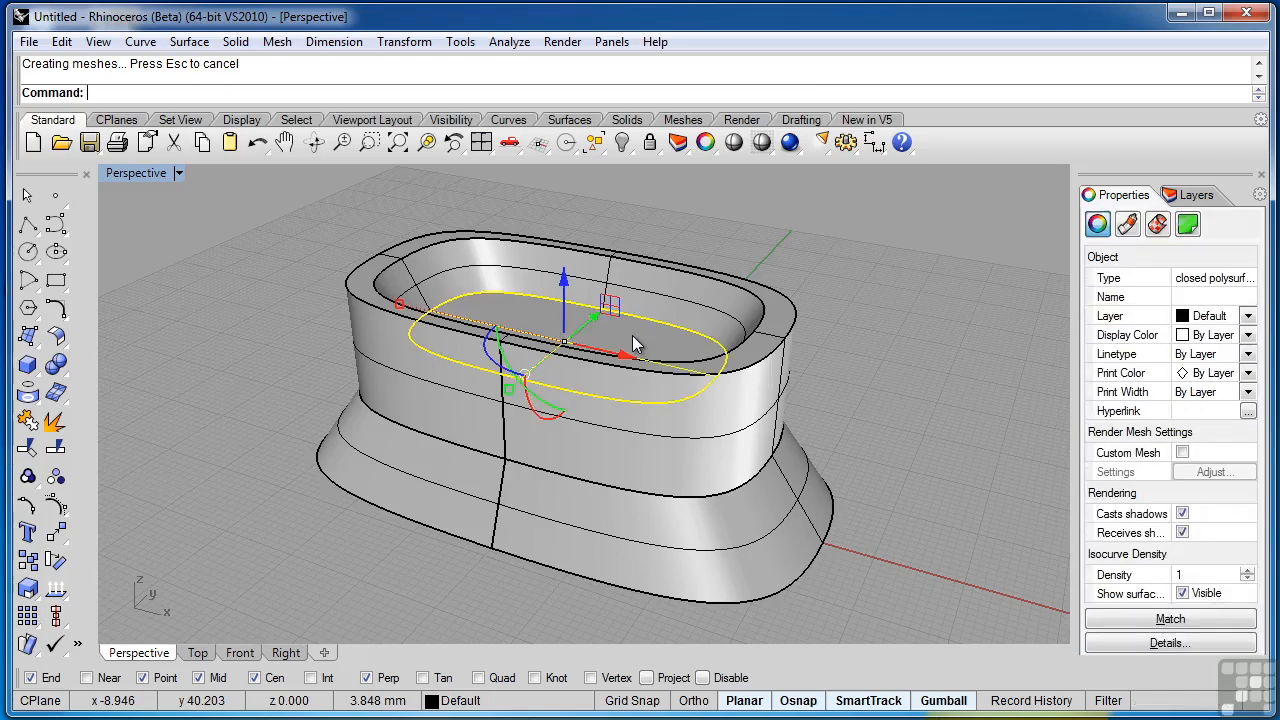
pyautogui.keyDown('shift'); pyautogui.click(781, 320); pyautogui.keyUp('shift')
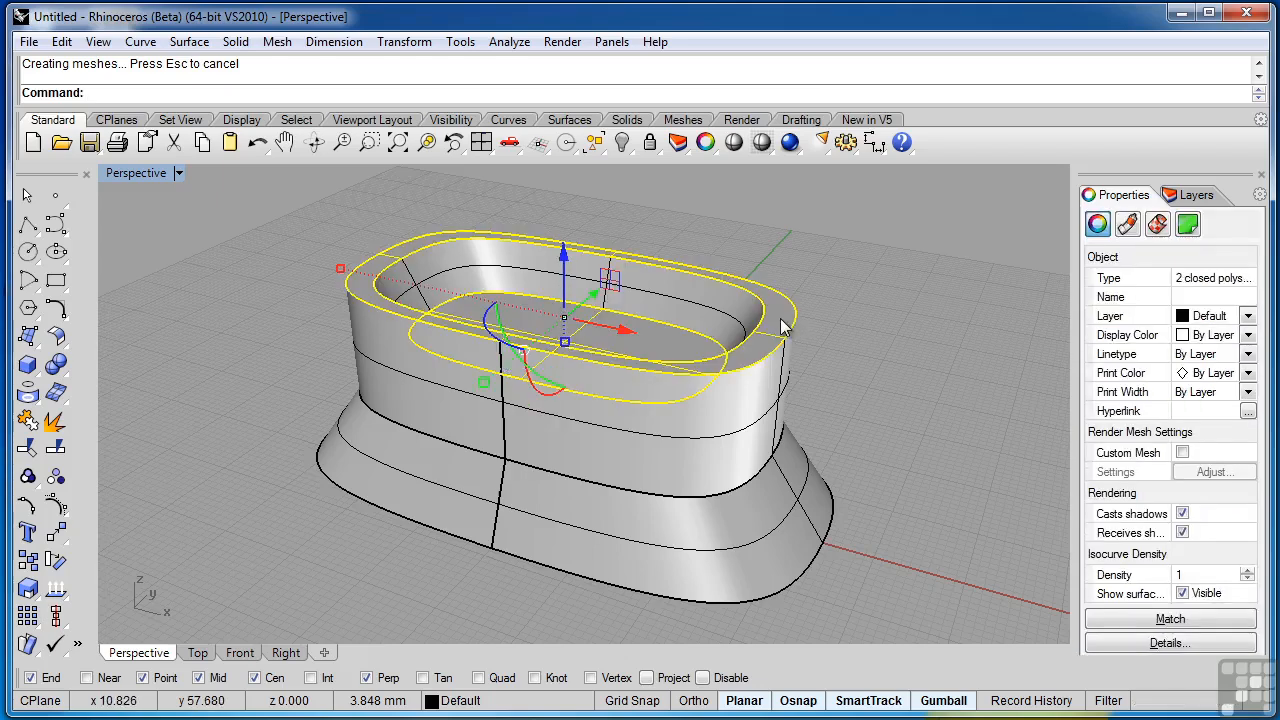
pyautogui.moveTo(890, 331); pyautogui.dragTo(826, 302, button='right')
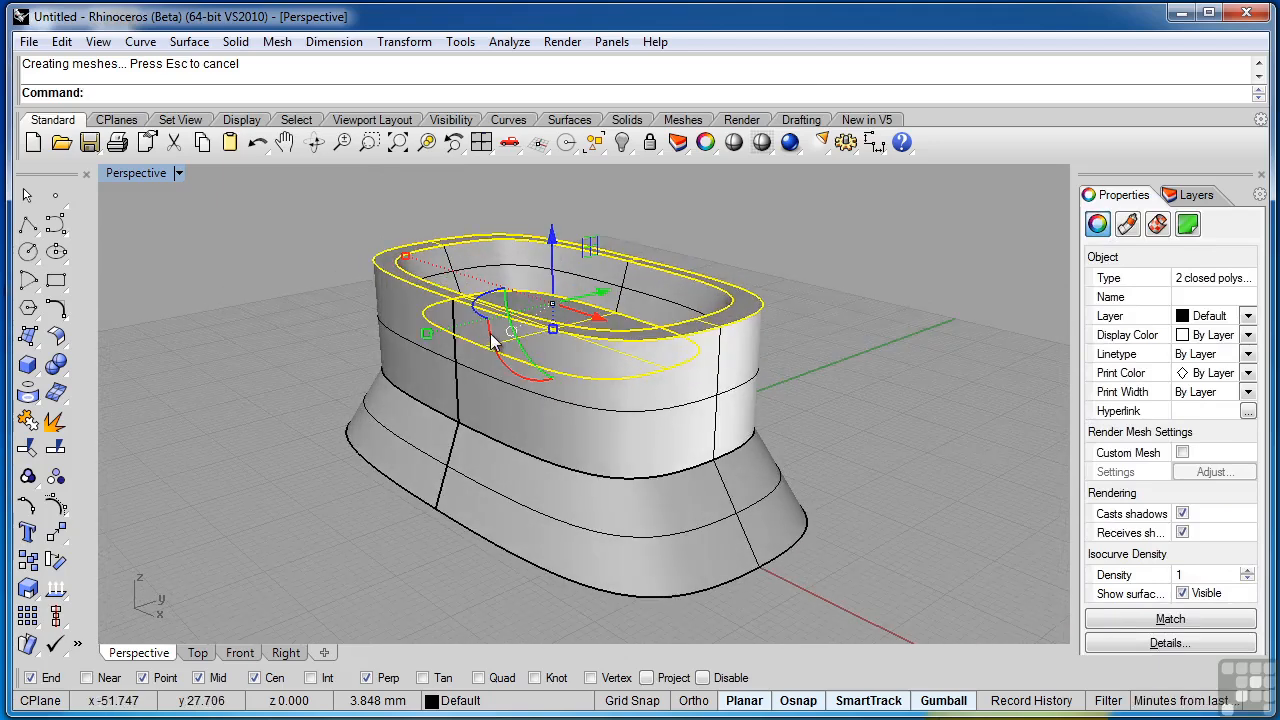
pyautogui.moveTo(491, 338); pyautogui.dragTo(487, 379)
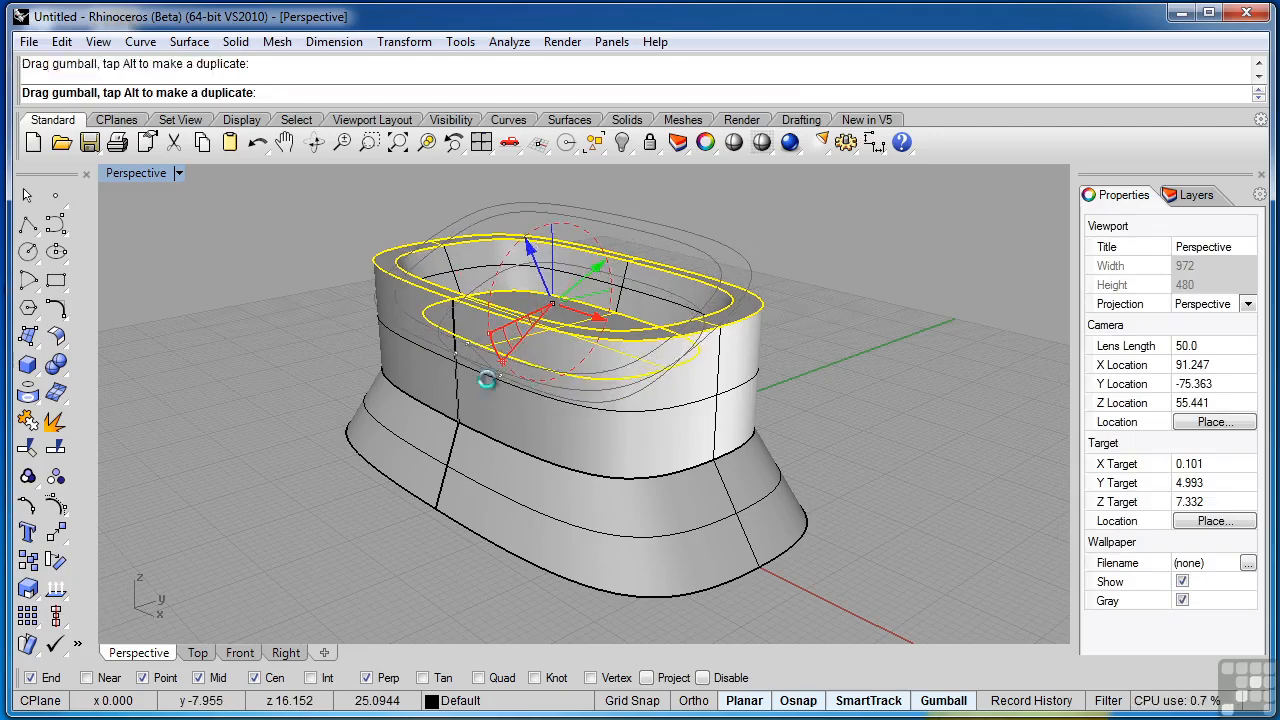
pyautogui.click(885, 372)
# - Select the recess floor face and set the Gumball alignment to Object
pyautogui.moveTo(883, 382)
pyautogui.mouseDown(button='right')
pyautogui.moveTo(789, 371)
pyautogui.moveTo(923, 360)
pyautogui.moveTo(879, 382)
pyautogui.mouseUp(button='right')
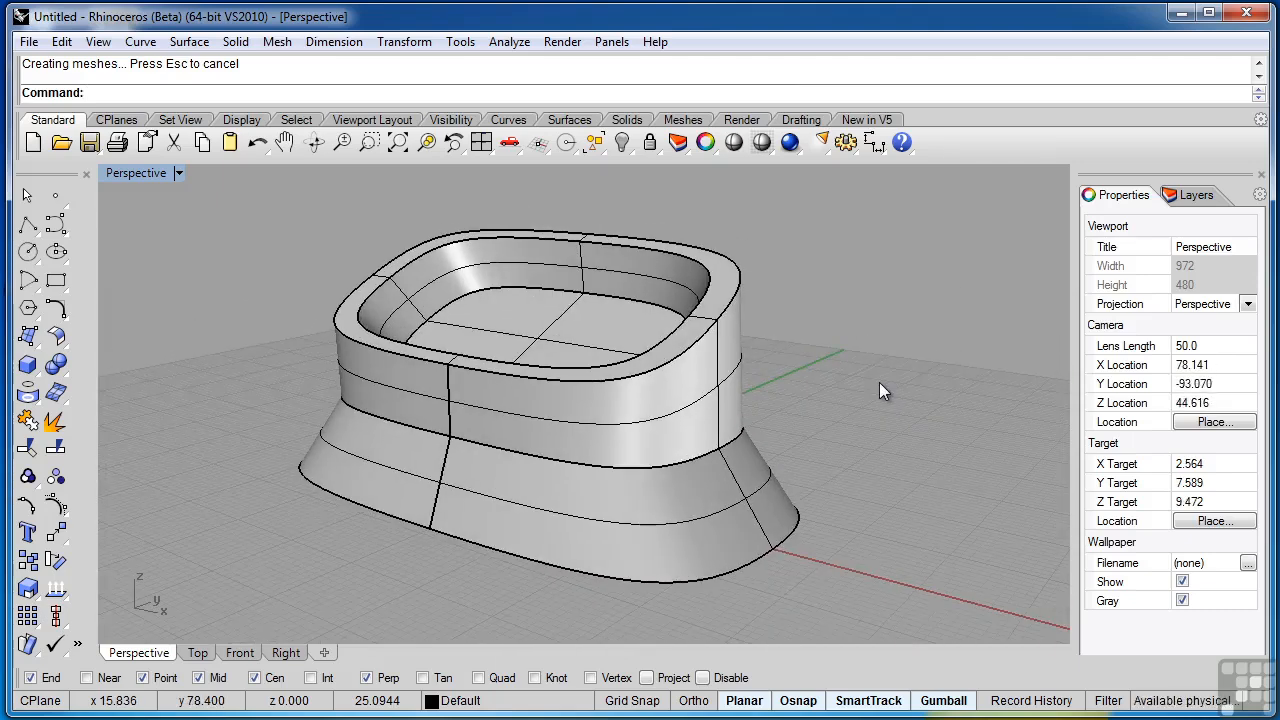
pyautogui.click(545, 326)
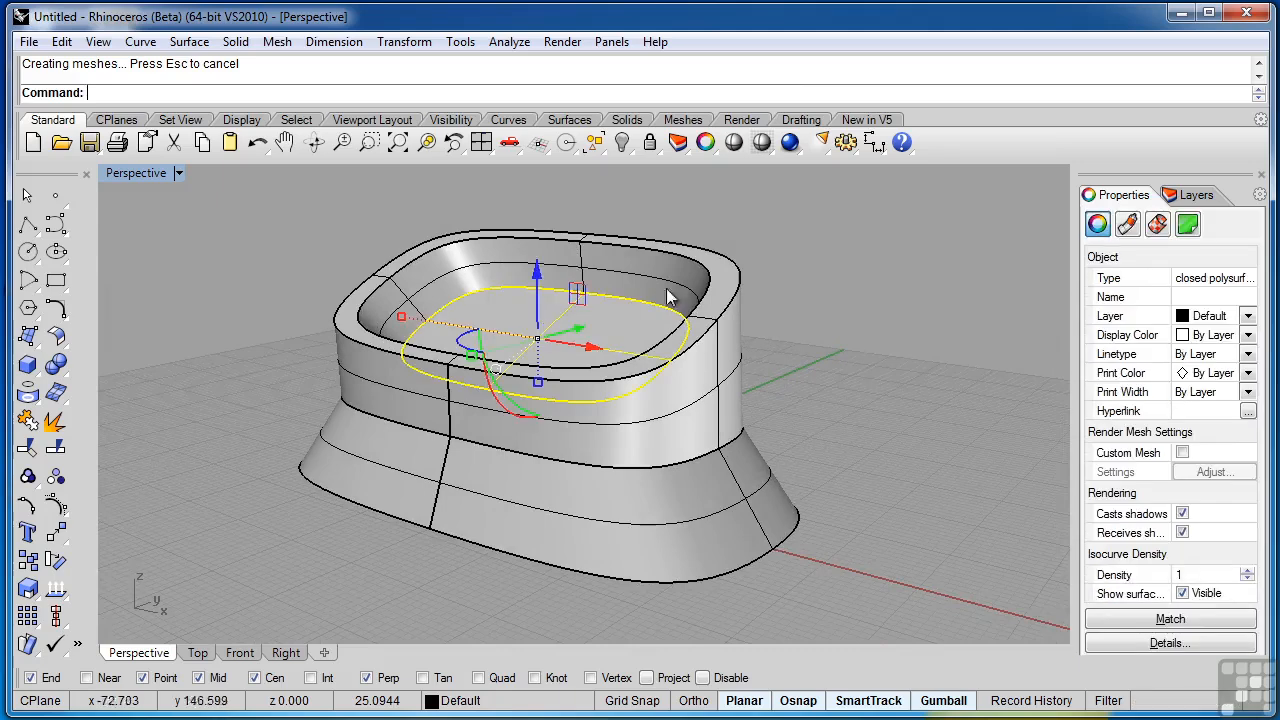
pyautogui.moveTo(727, 277); pyautogui.dragTo(737, 323, button='right')
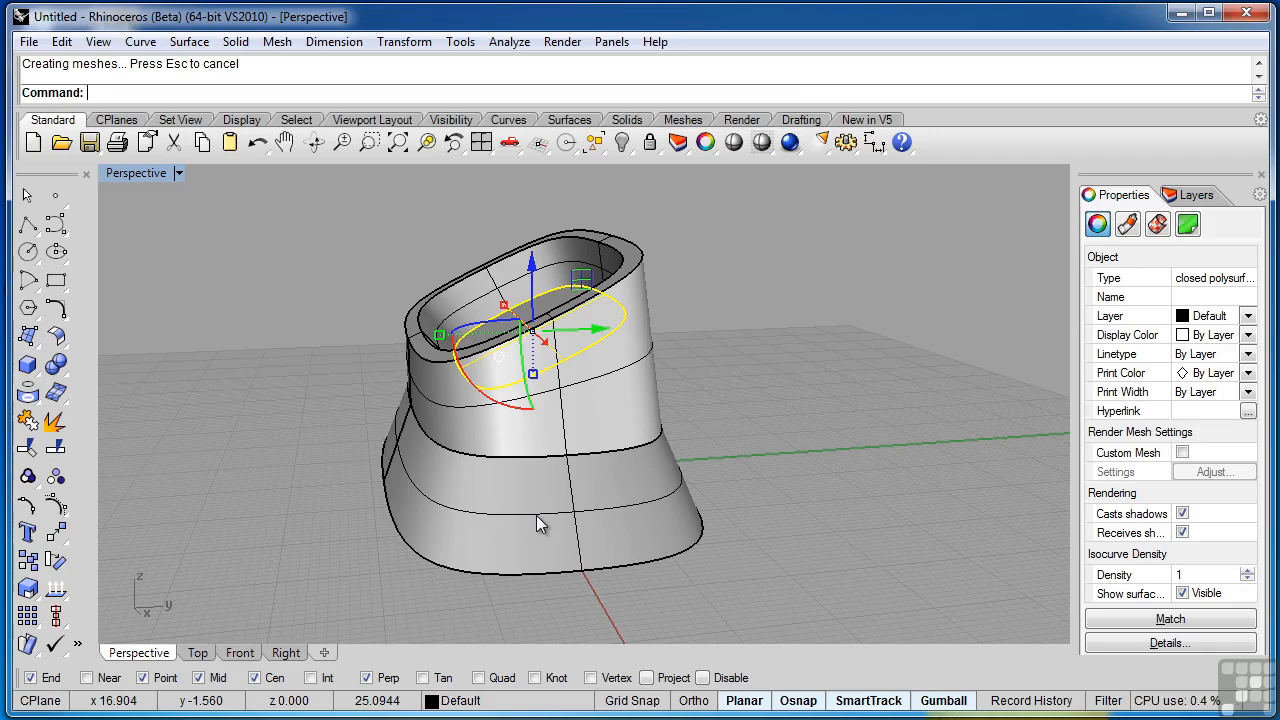
pyautogui.moveTo(540, 514); pyautogui.dragTo(834, 523, button='right')
pyautogui.click(492, 373)
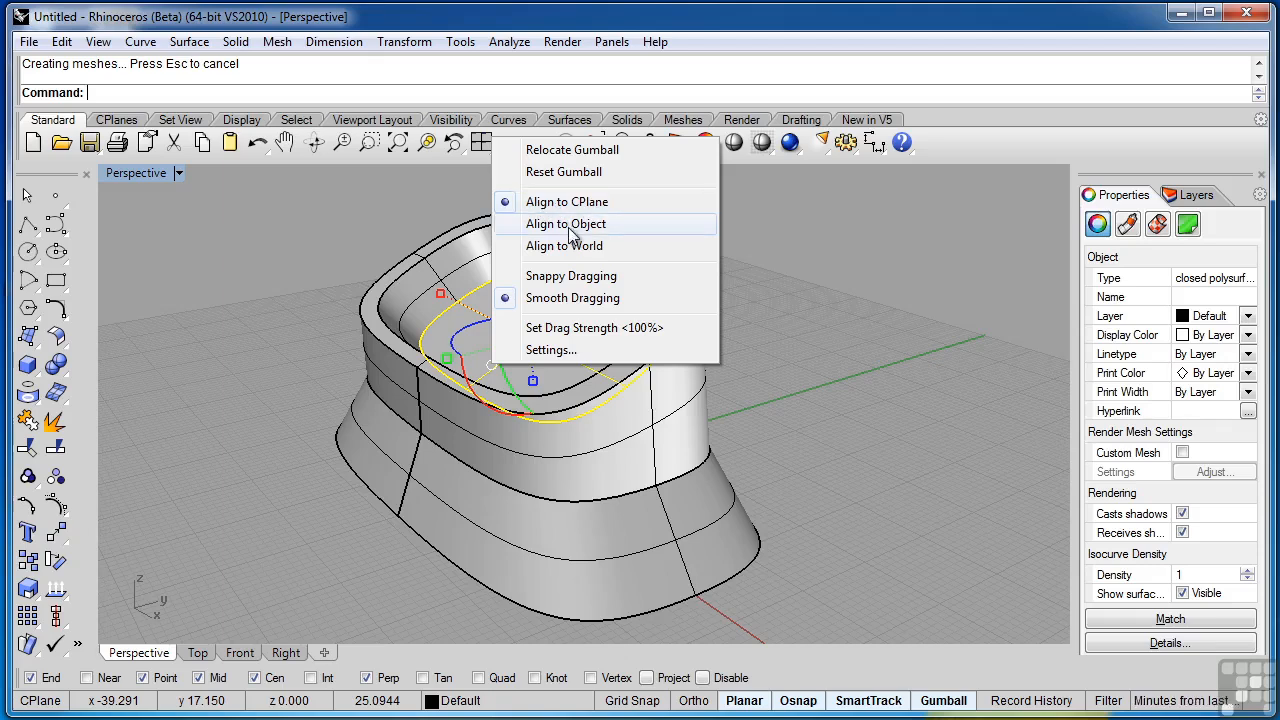
pyautogui.click(572, 226)
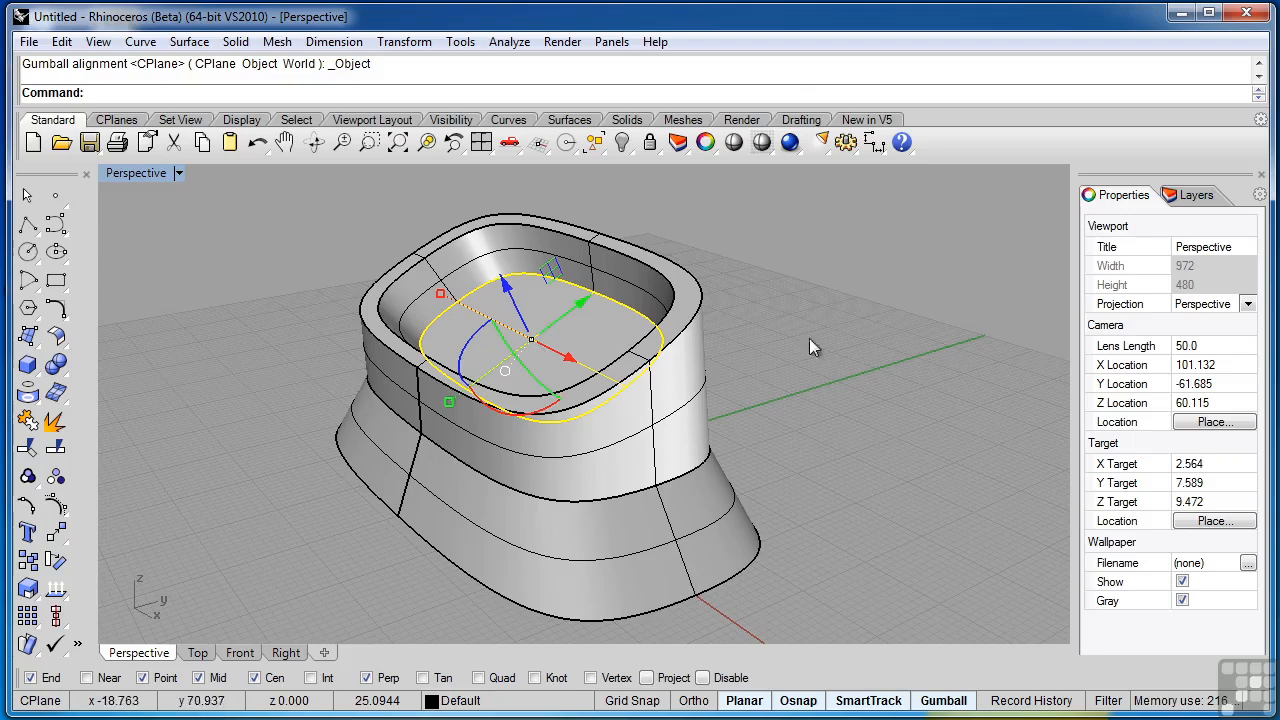
pyautogui.click(861, 341)
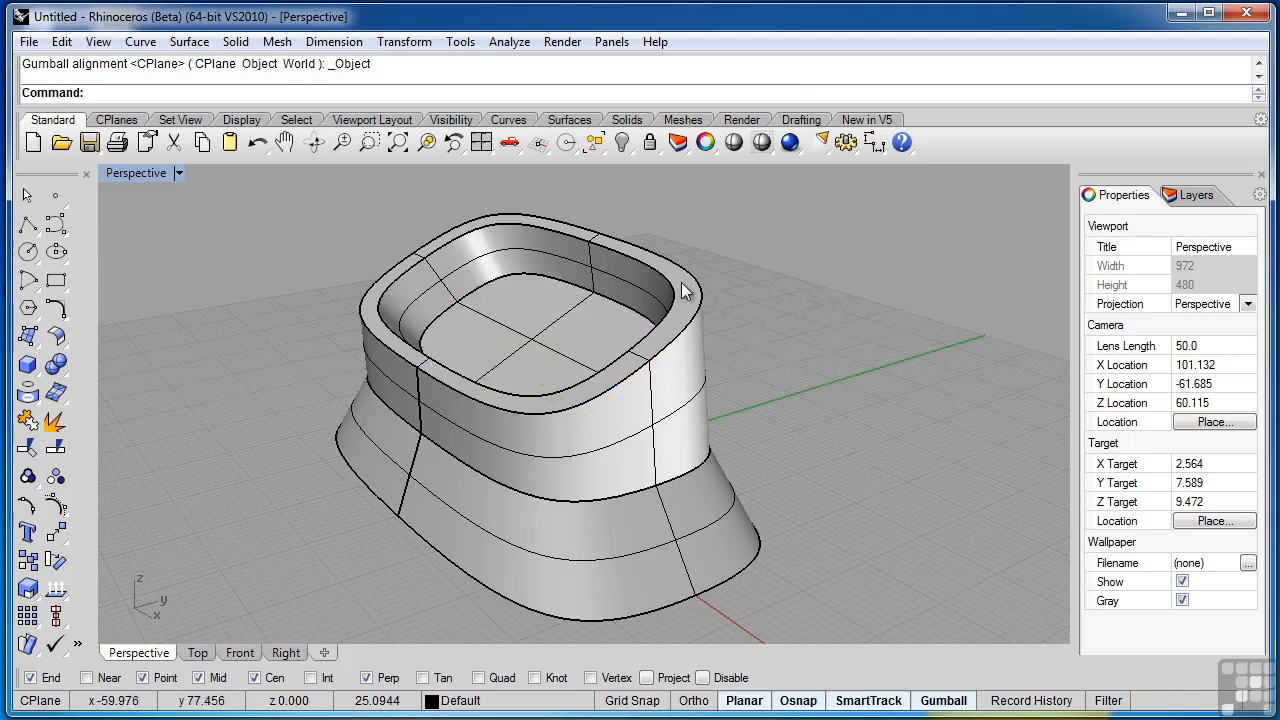
# - Lower the recess floor and rim face together by about 5 mm along the object-aligned Z axis
pyautogui.click(685, 291)
pyautogui.keyDown('shift'); pyautogui.click(551, 337); pyautogui.keyUp('shift')
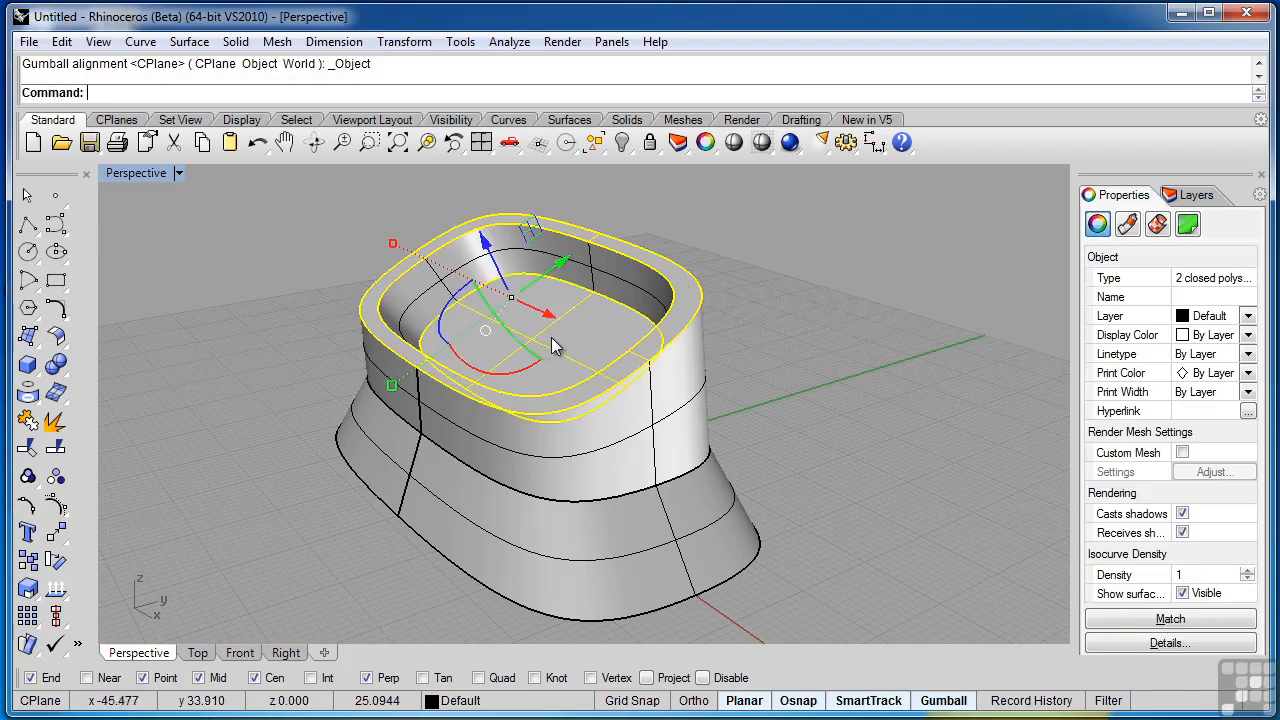
pyautogui.moveTo(660, 318); pyautogui.dragTo(557, 450, button='right')
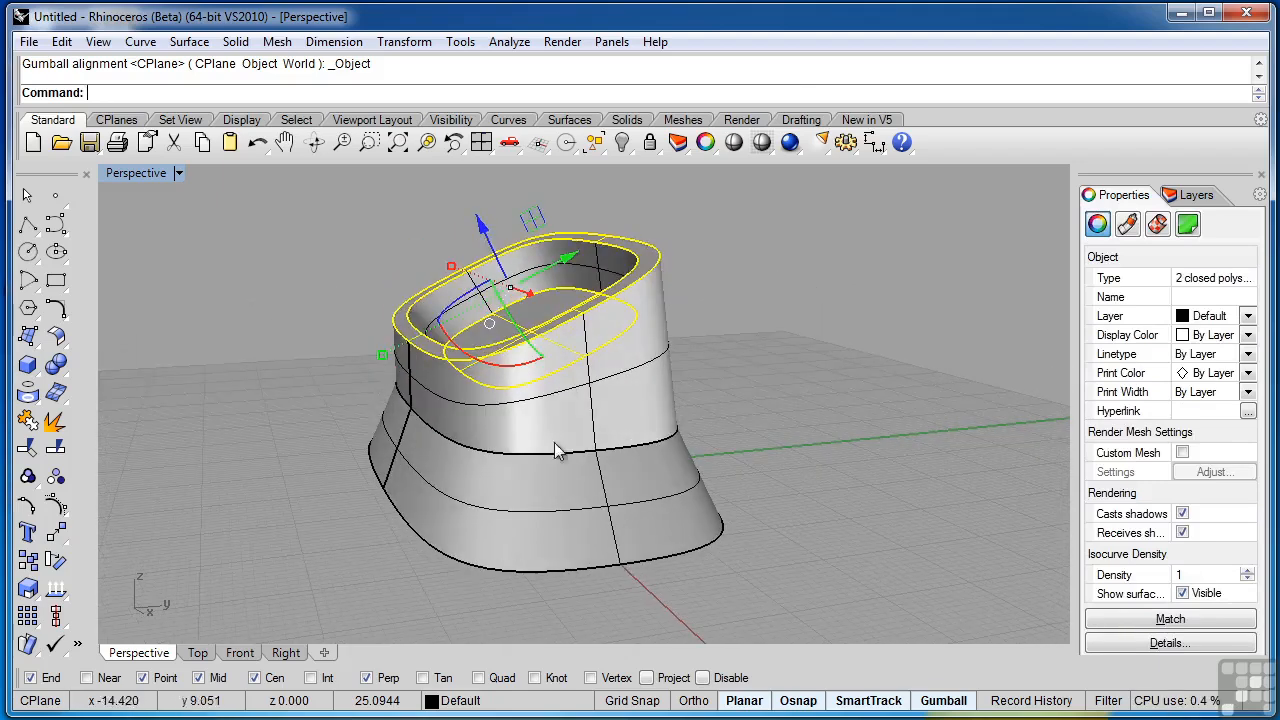
pyautogui.moveTo(483, 230); pyautogui.dragTo(493, 264)
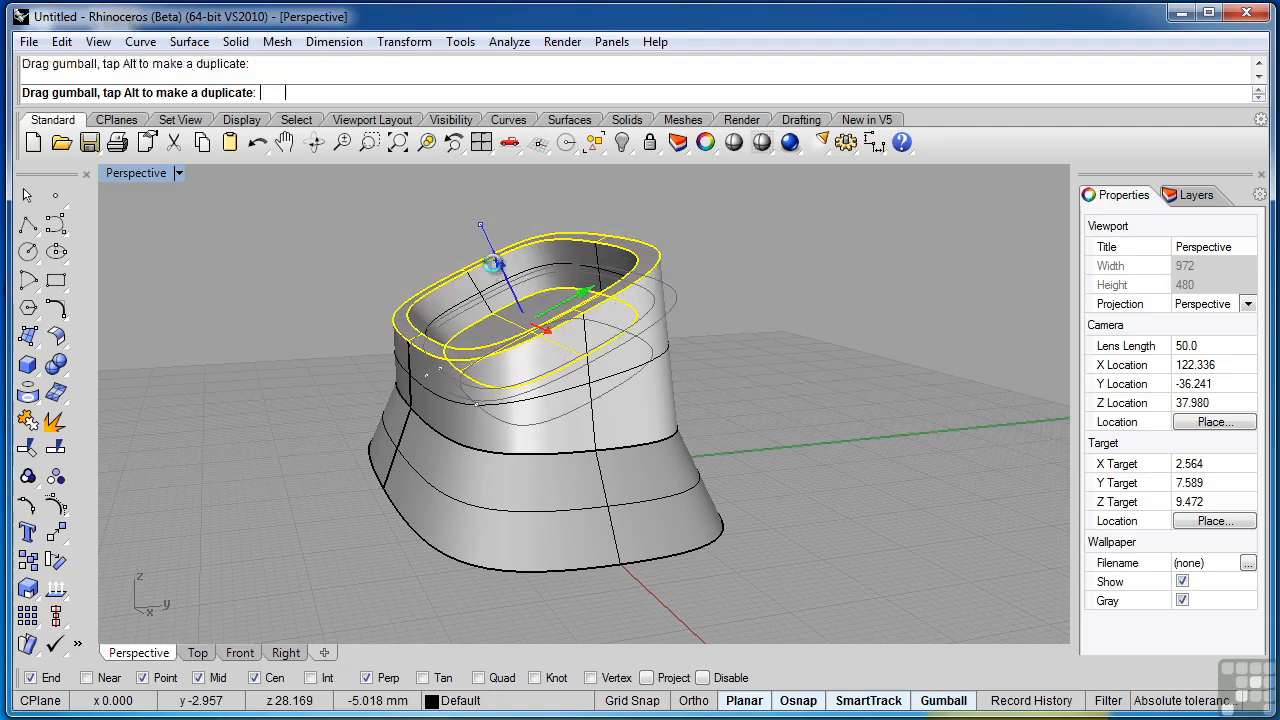
# - Try sliding the recess floor and rim faces along their aligned Y axis and about 6 mm up their Z axis, and undo both moves
pyautogui.moveTo(590, 288); pyautogui.dragTo(656, 257)
pyautogui.moveTo(568, 226); pyautogui.dragTo(548, 180)
pyautogui.keyDown('shift'); pyautogui.moveTo(772, 305); pyautogui.dragTo(633, 308, button='right'); pyautogui.keyUp('shift')
pyautogui.click(711, 344)
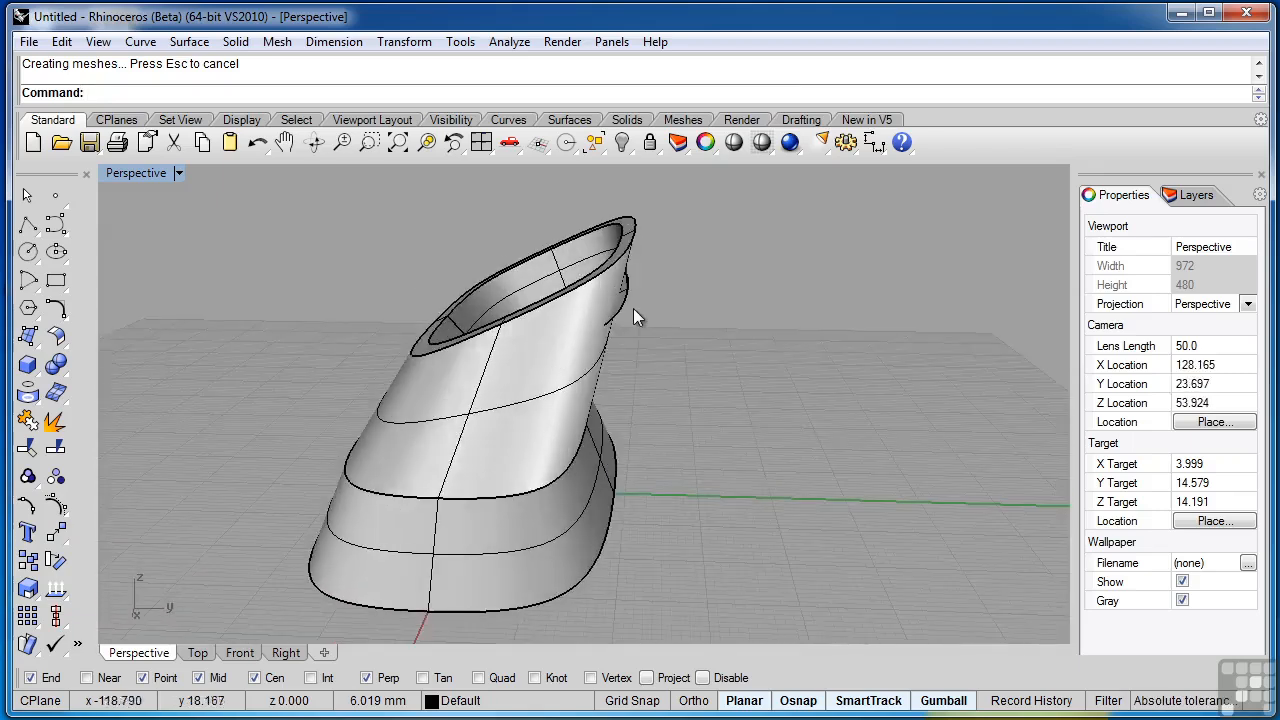
pyautogui.scroll(3, 627, 302)
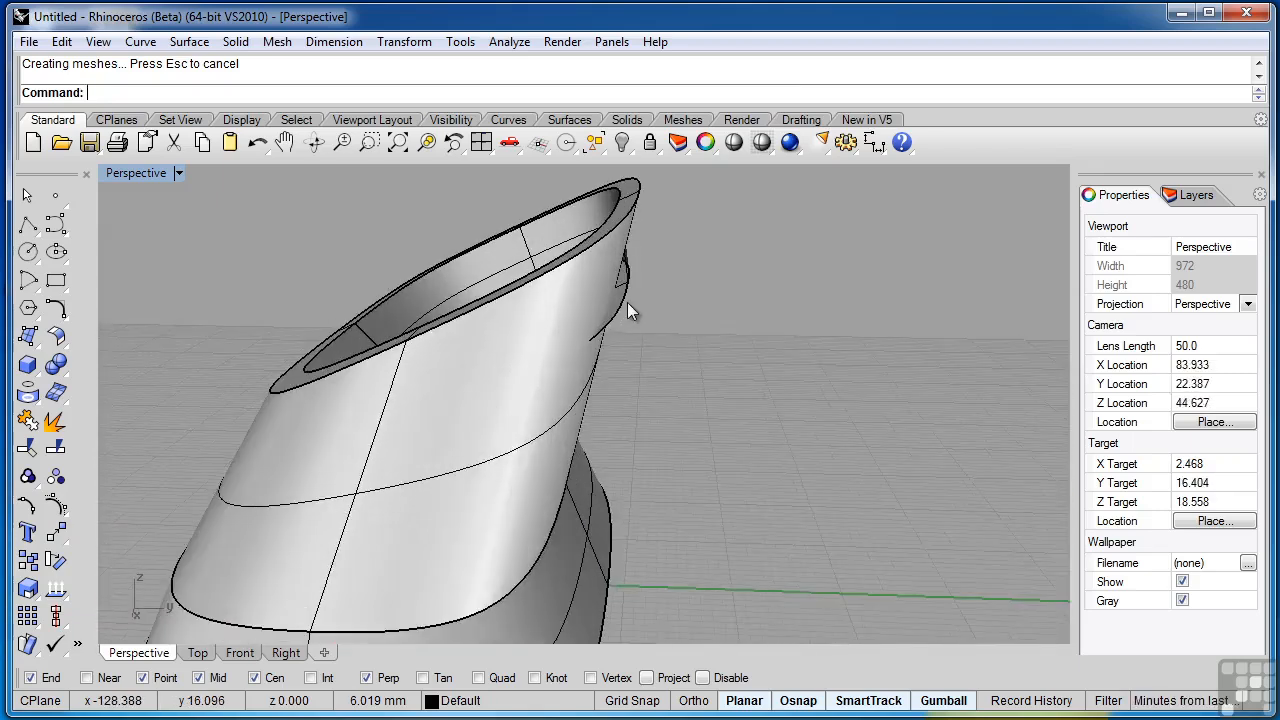
pyautogui.hotkey('ctrl', 'z')
pyautogui.hotkey('ctrl', 'z')
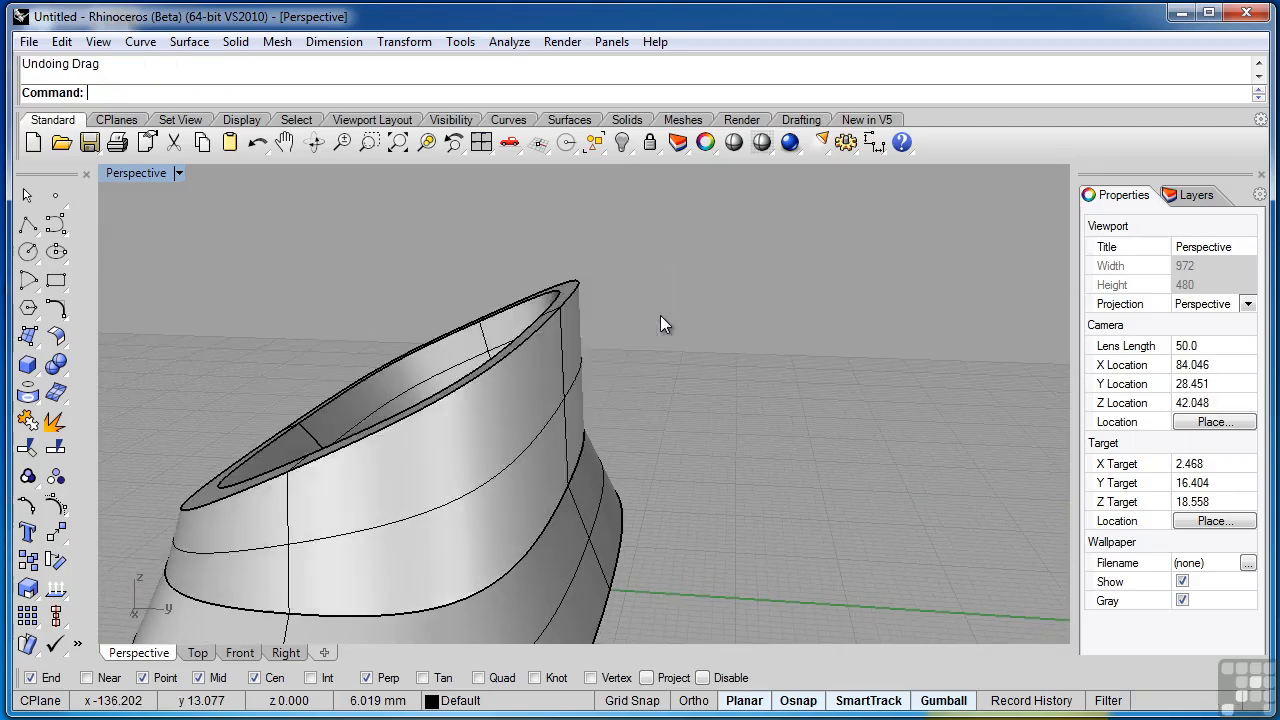
# - Rotate only the recess floor face by about 15 degrees around its X axis with the Gumball
pyautogui.moveTo(621, 369); pyautogui.dragTo(569, 348, button='right')
pyautogui.scroll(-2, 529, 329)
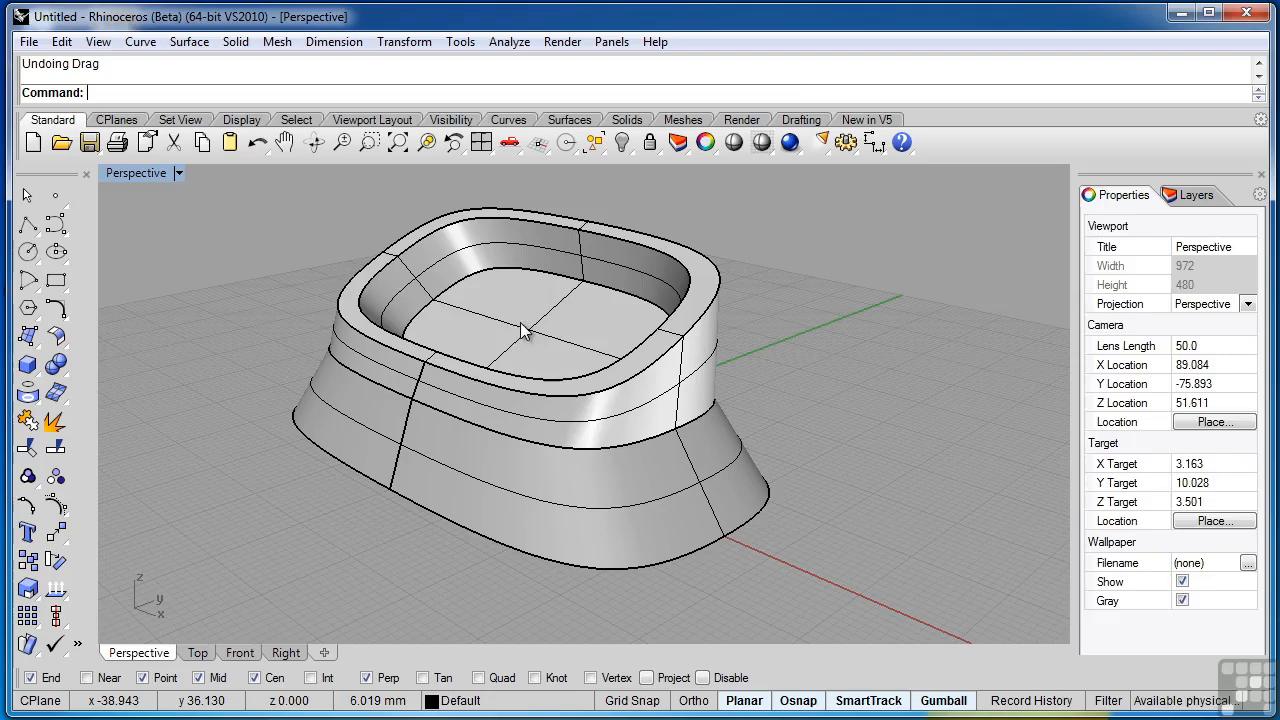
pyautogui.click(530, 325)
pyautogui.moveTo(593, 397); pyautogui.dragTo(543, 341, button='right')
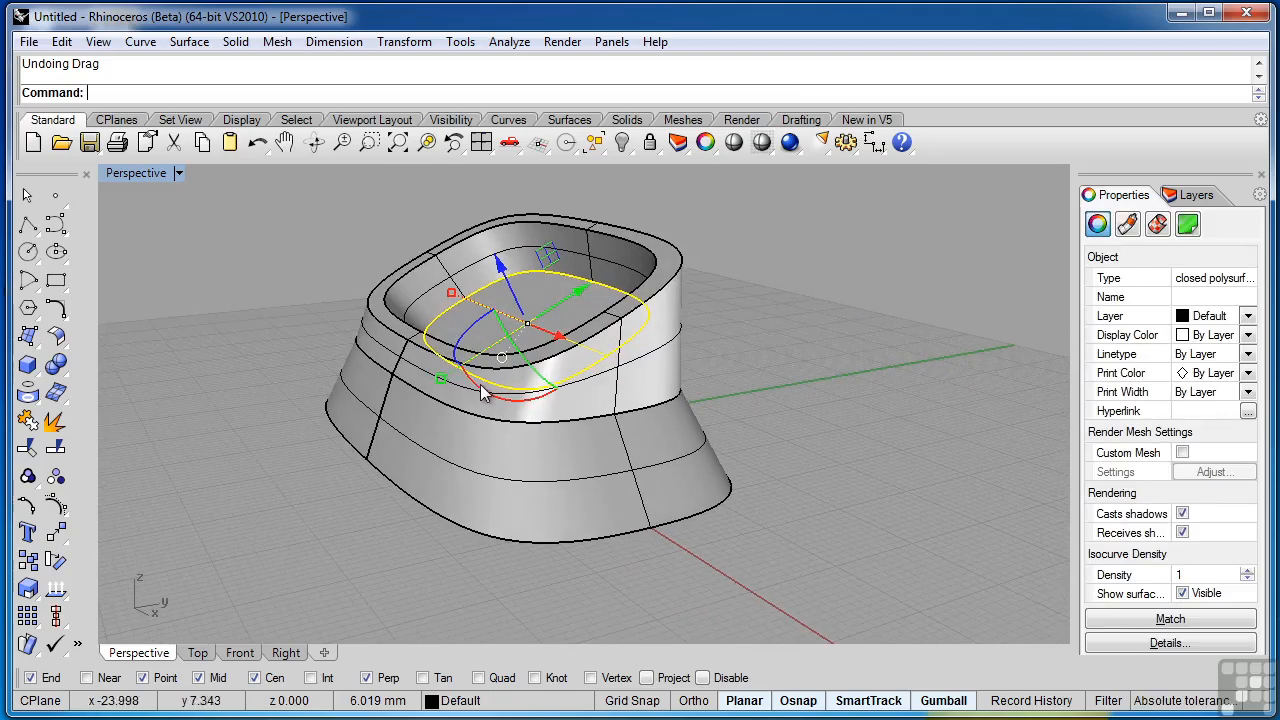
pyautogui.moveTo(482, 396); pyautogui.dragTo(467, 385)
pyautogui.moveTo(467, 385); pyautogui.dragTo(821, 428, button='right')
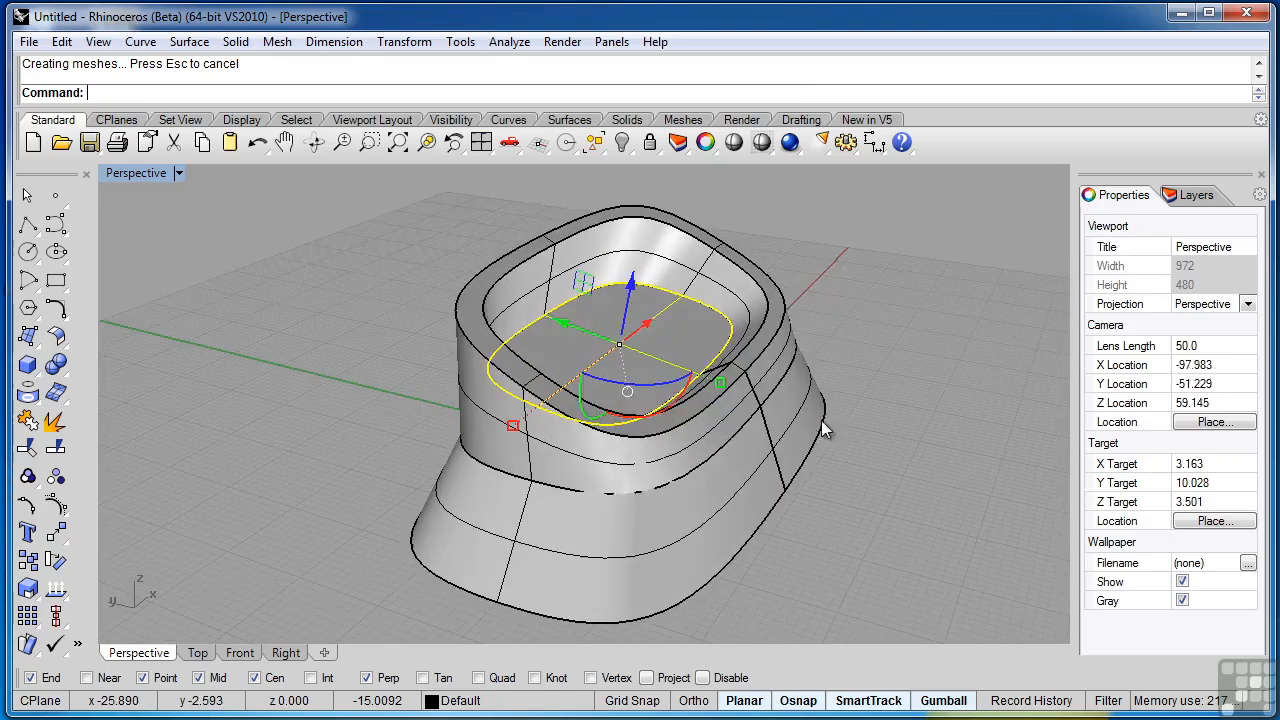
# - Tilt the recess opening by about 21 degrees with the Gumball
pyautogui.click(833, 270)
pyautogui.click(725, 345)
pyautogui.moveTo(708, 349); pyautogui.dragTo(694, 363)
pyautogui.moveTo(716, 370); pyautogui.dragTo(665, 366, button='right')
pyautogui.click(880, 319)
pyautogui.rightClick(660, 375)
pyautogui.press('Return')
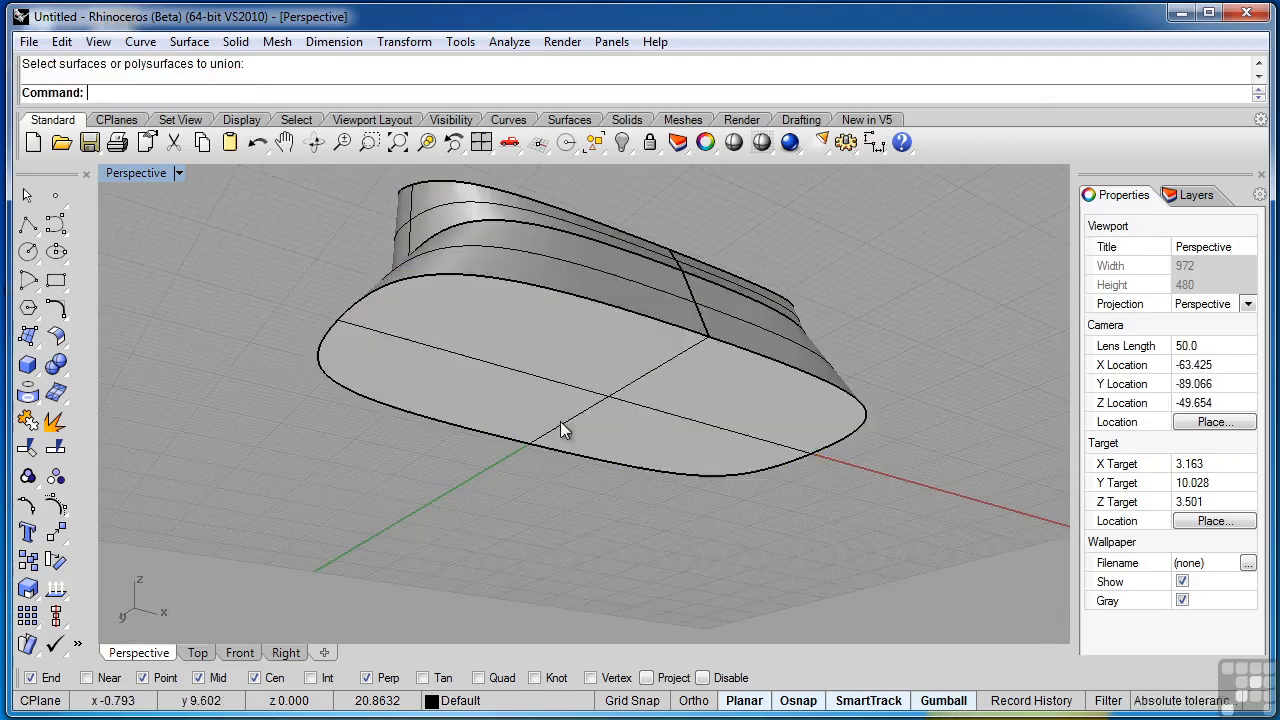
# - Try rotating the solid's bottom face by about 22 degrees around the Gumball's Y axis, and undo it
pyautogui.click(610, 405)
pyautogui.moveTo(640, 430); pyautogui.dragTo(676, 397, button='right')
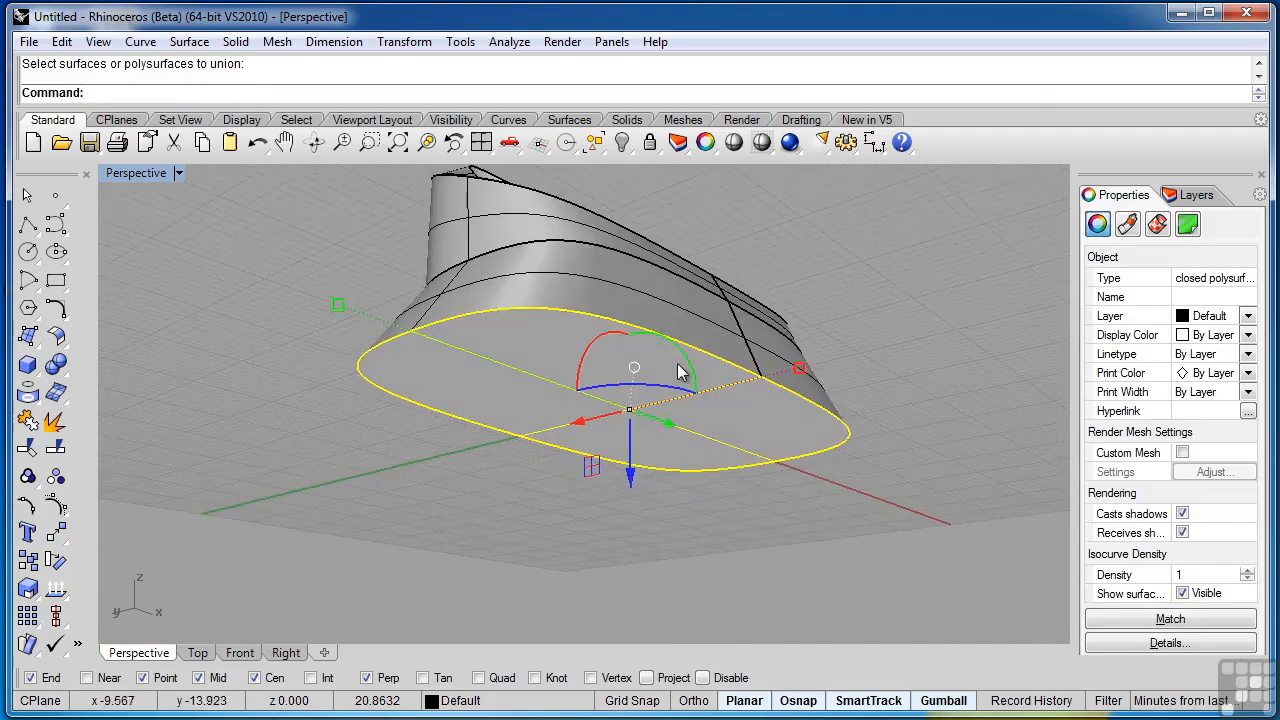
pyautogui.moveTo(686, 365); pyautogui.dragTo(634, 543)
pyautogui.moveTo(551, 503); pyautogui.dragTo(800, 480, button='right')
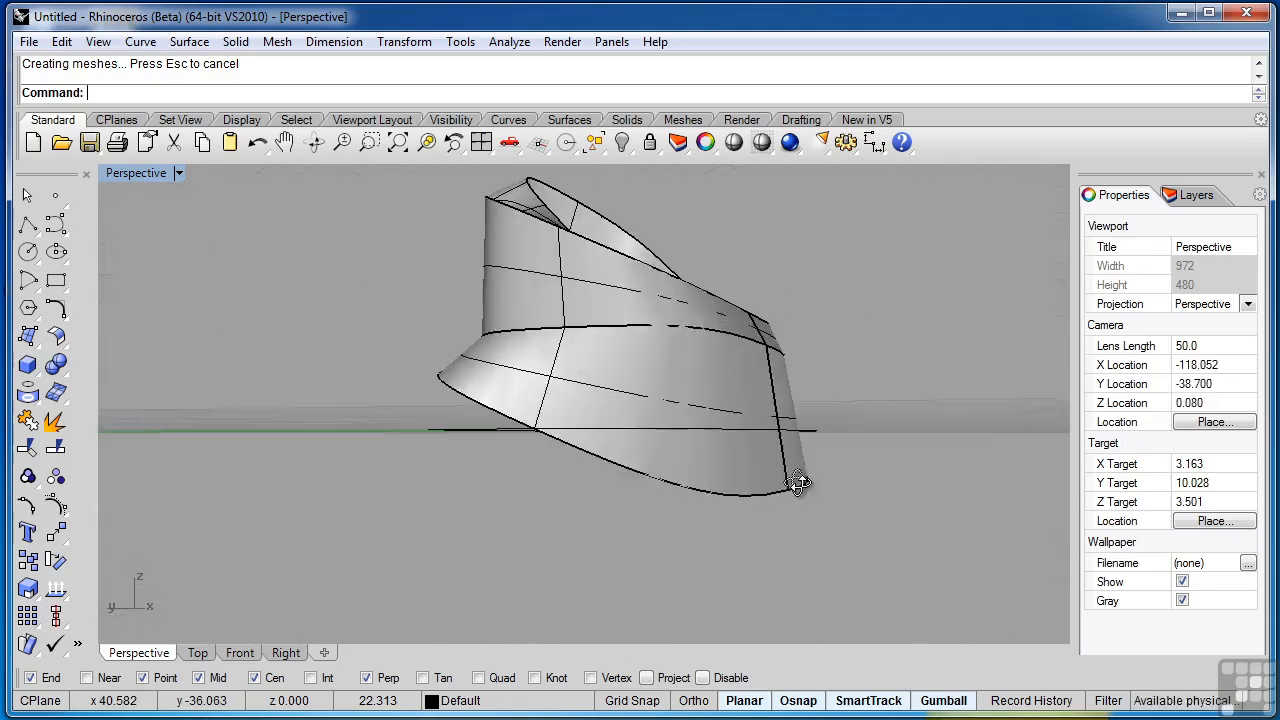
pyautogui.hotkey('ctrl', 'z')
# - Try moving the bottom face about 2.7 mm downward along the Gumball's Z axis, and undo it
pyautogui.moveTo(753, 540); pyautogui.dragTo(623, 491, button='right')
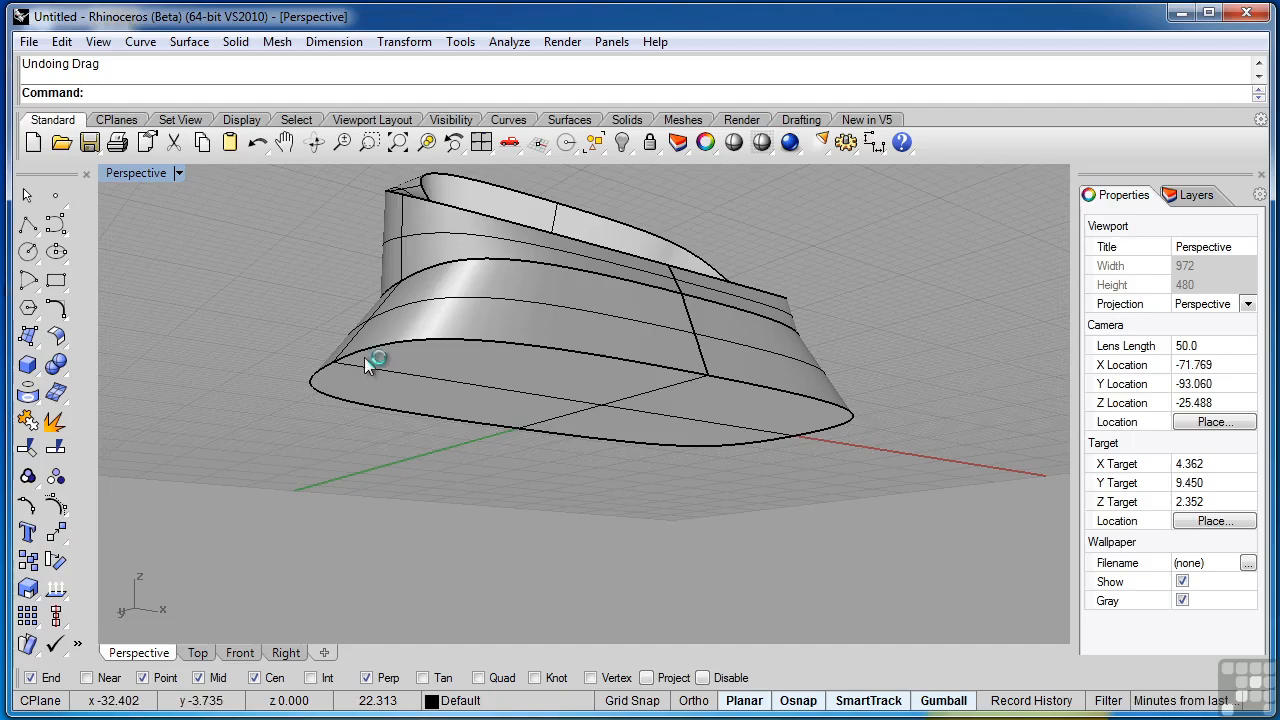
pyautogui.click(541, 374)
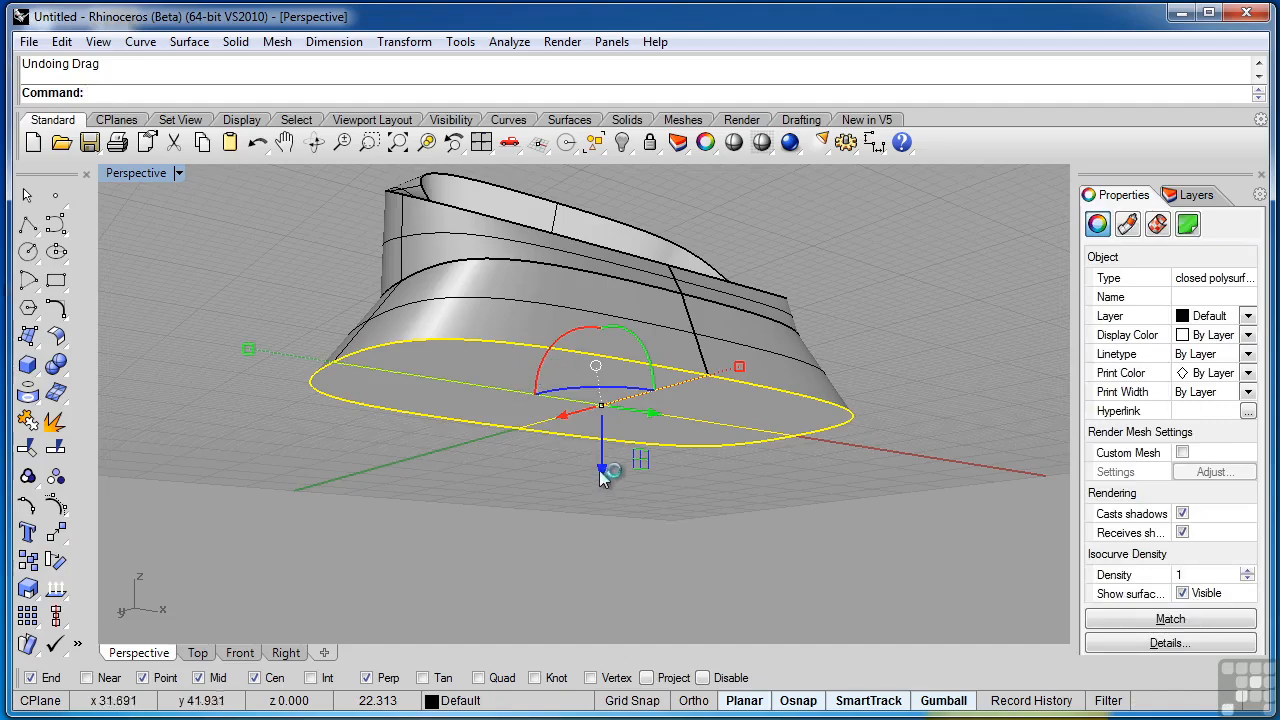
pyautogui.moveTo(602, 474); pyautogui.dragTo(601, 496)
pyautogui.moveTo(701, 526); pyautogui.dragTo(651, 574, button='right')
pyautogui.hotkey('ctrl', 'z')
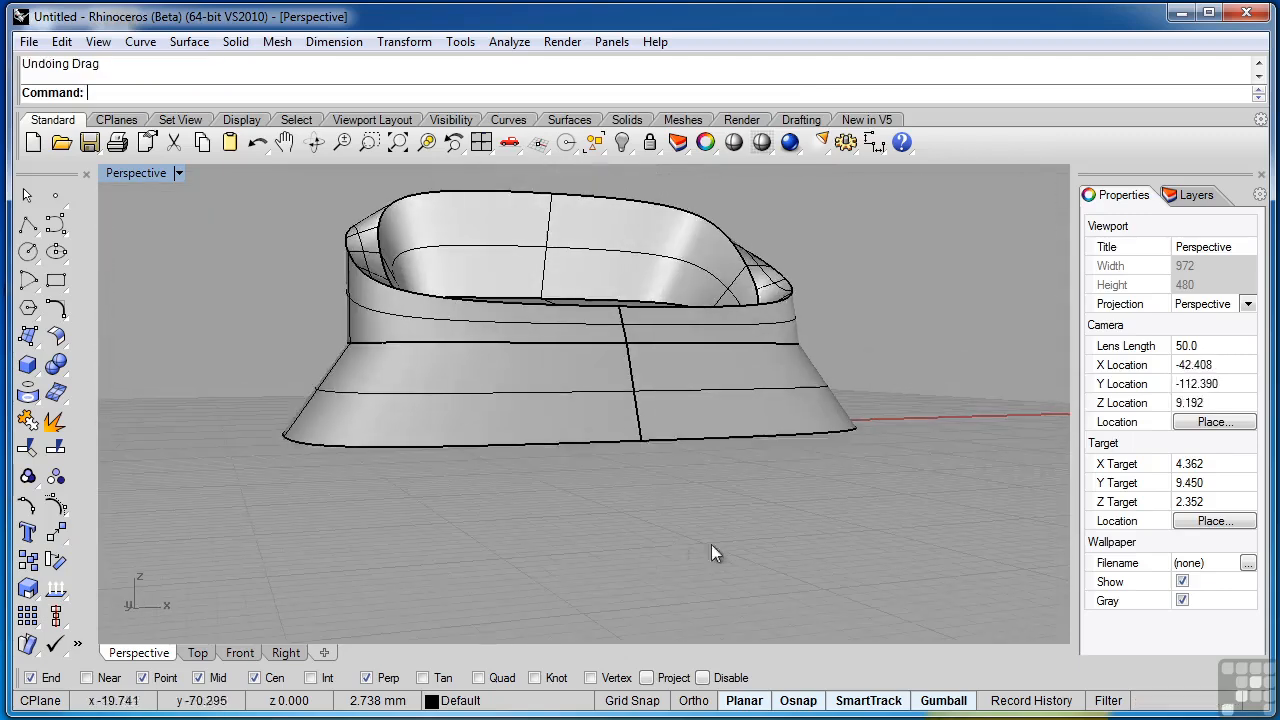
# - Extrude the bottom face exactly 3 mm downward with the Gumball to add a band beneath the solid
pyautogui.moveTo(711, 544); pyautogui.dragTo(719, 467, button='right')
pyautogui.keyDown('ctrl'); pyautogui.keyDown('shift'); pyautogui.click(639, 393); pyautogui.keyUp('shift'); pyautogui.keyUp('ctrl')
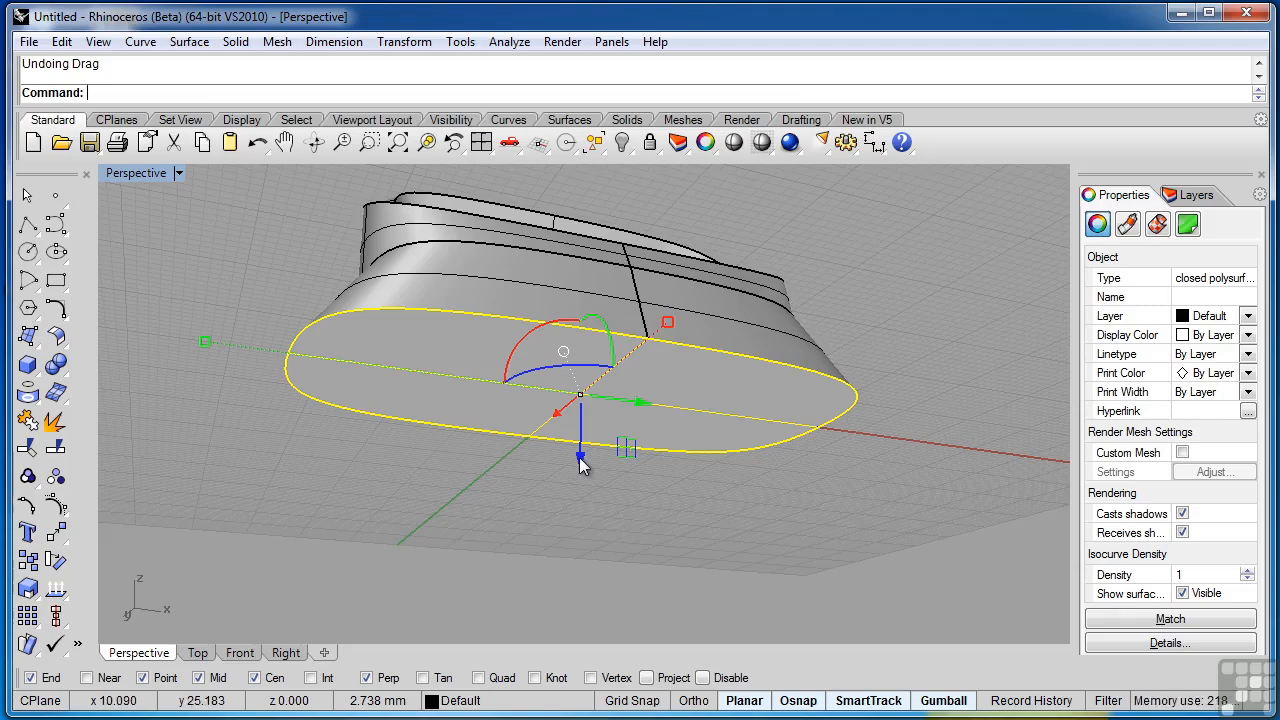
pyautogui.moveTo(580, 460); pyautogui.dragTo(580, 466)
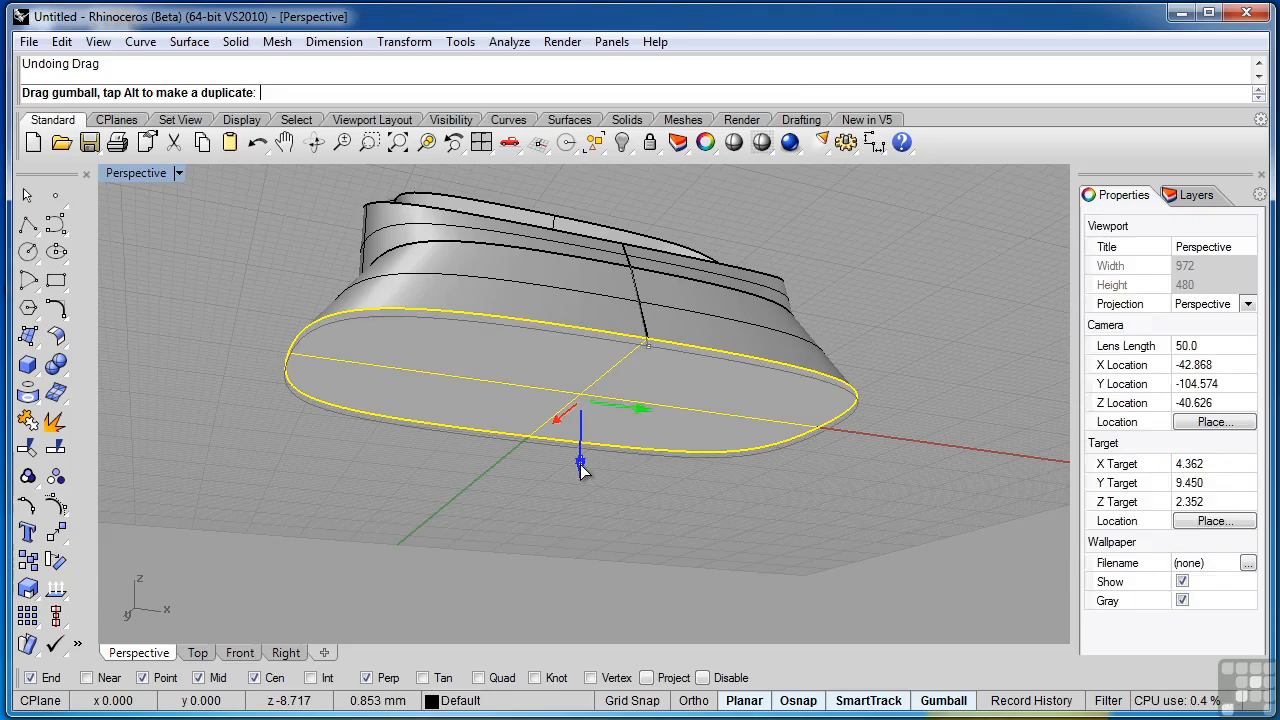
pyautogui.write('3')
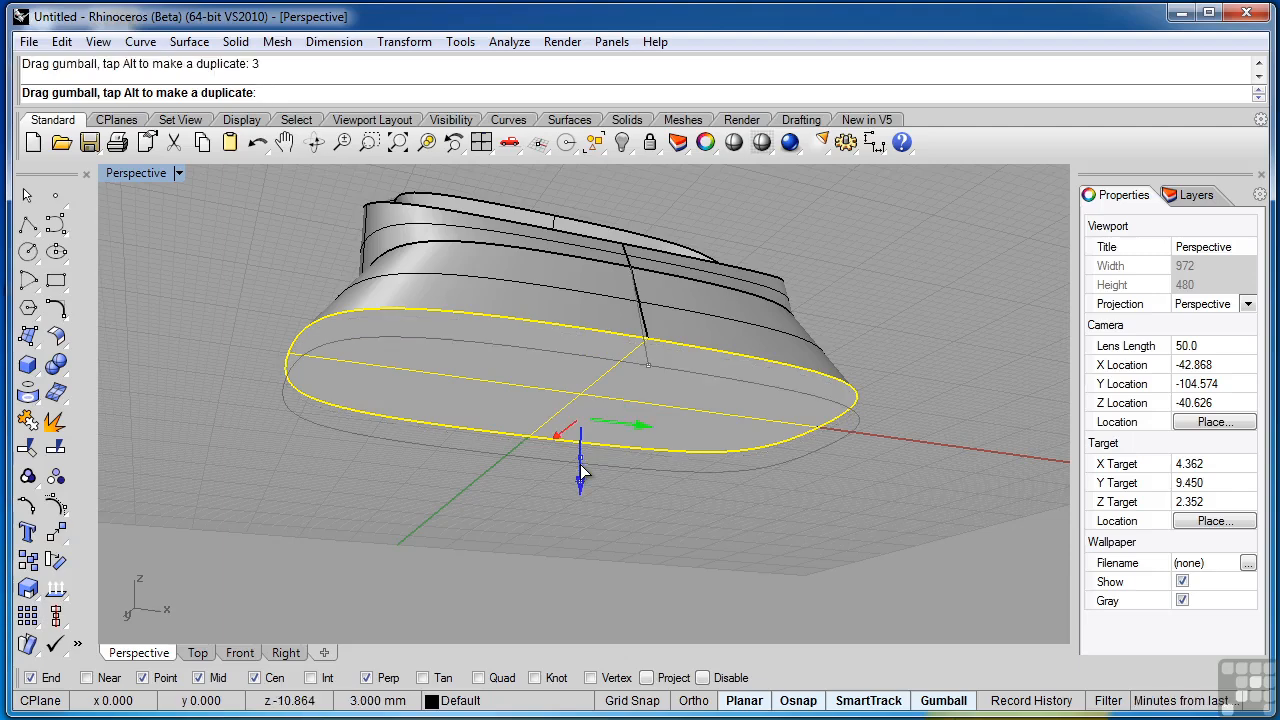
pyautogui.press('Return')
pyautogui.moveTo(580, 425); pyautogui.dragTo(565, 498)
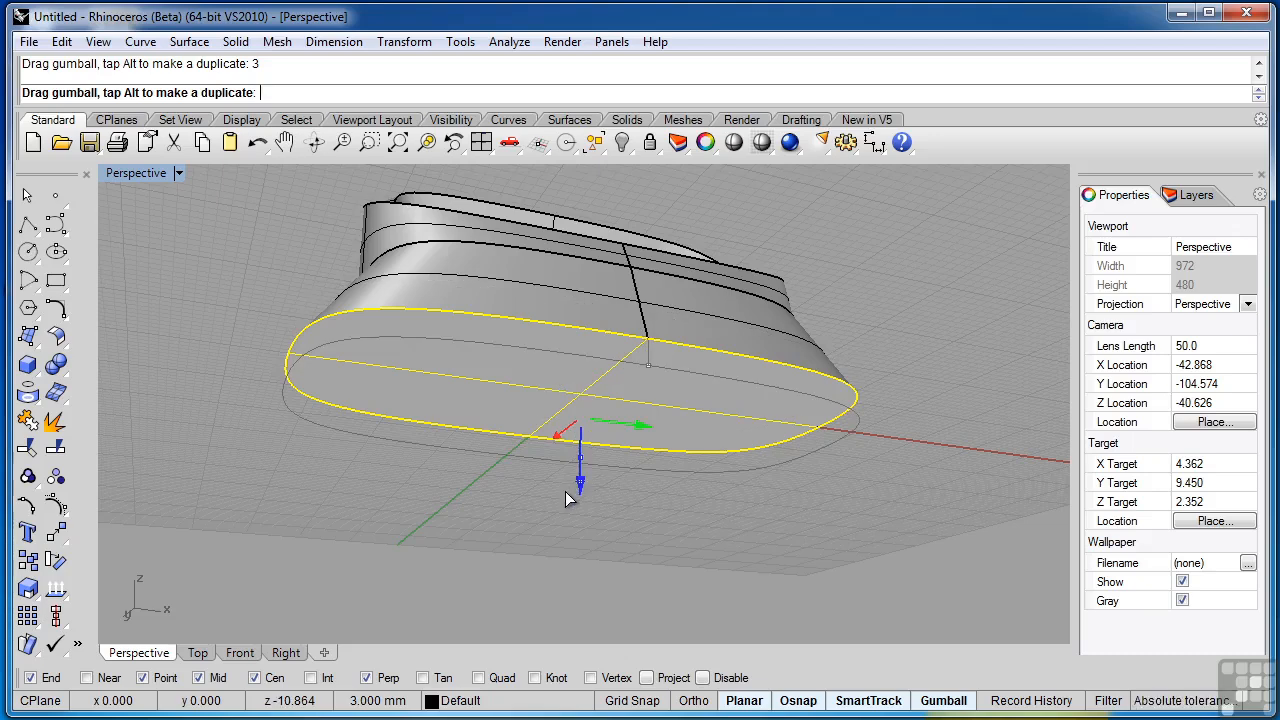
pyautogui.moveTo(565, 491); pyautogui.dragTo(565, 491)
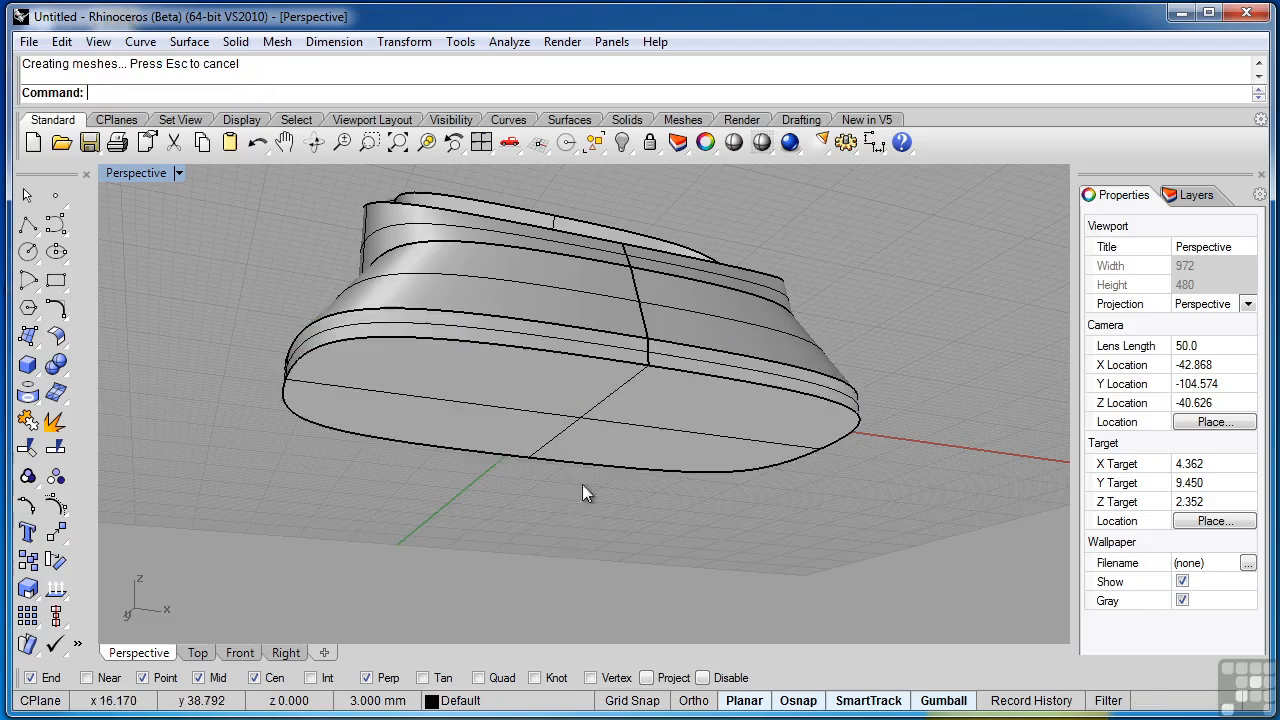
# - Scale the bottom face uniformly smaller with the Gumball to taper the 3 mm band inward
pyautogui.moveTo(582, 484); pyautogui.dragTo(762, 420, button='right')
pyautogui.moveTo(750, 519); pyautogui.dragTo(492, 460, button='right')
pyautogui.click(477, 391)
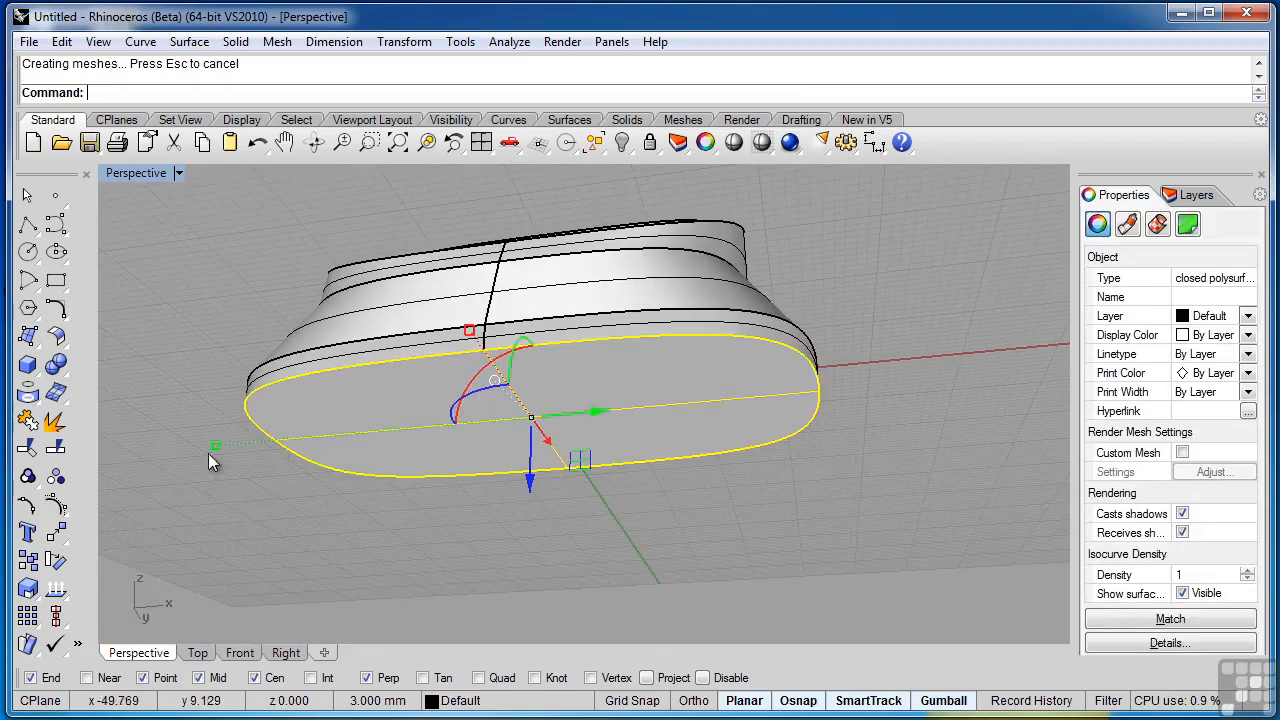
pyautogui.moveTo(219, 445); pyautogui.dragTo(252, 449)
# - Extrude the reduced bottom face about 4.4 mm downward with the Gumball to form a base
pyautogui.moveTo(560, 471)
pyautogui.mouseDown(button='right')
pyautogui.moveTo(571, 514)
pyautogui.moveTo(567, 477)
pyautogui.mouseUp(button='right')
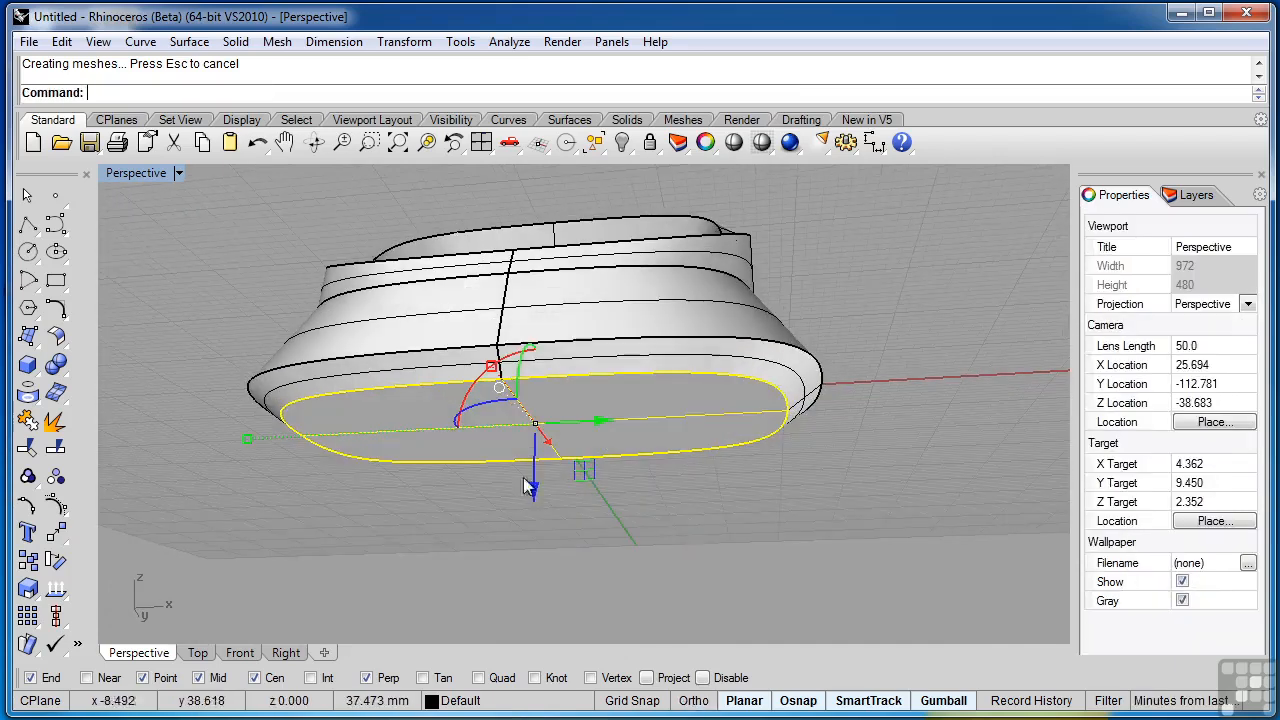
pyautogui.moveTo(534, 489); pyautogui.dragTo(534, 523)
pyautogui.moveTo(534, 523); pyautogui.dragTo(574, 559, button='right')
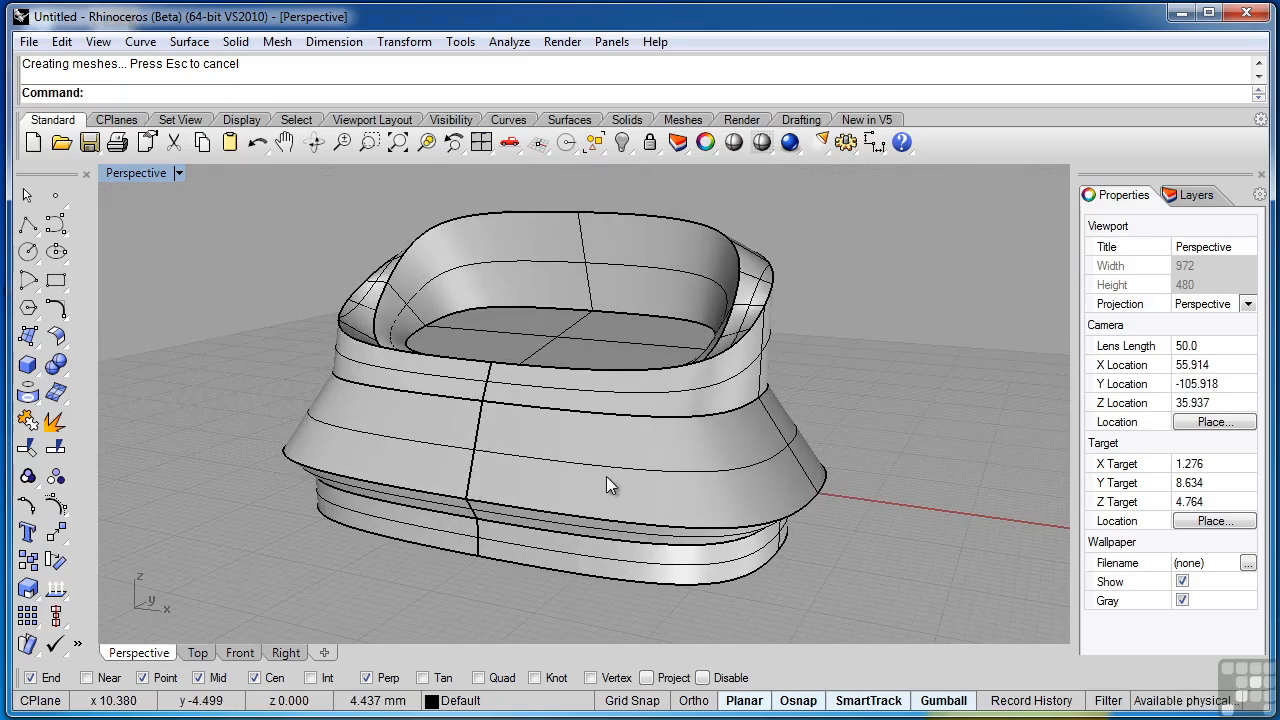